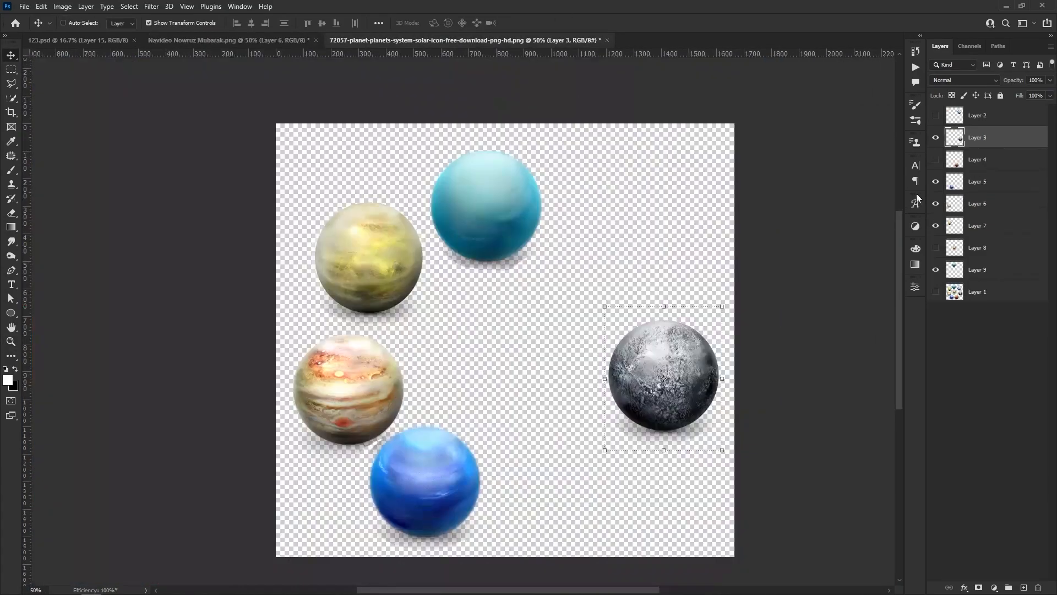
Bring the yellow planet into the poster composition, fit it beside the moon and erase its leftover shadow and halo
left_click_drag(366, 248, 368, 198)
key("ctrl+t")
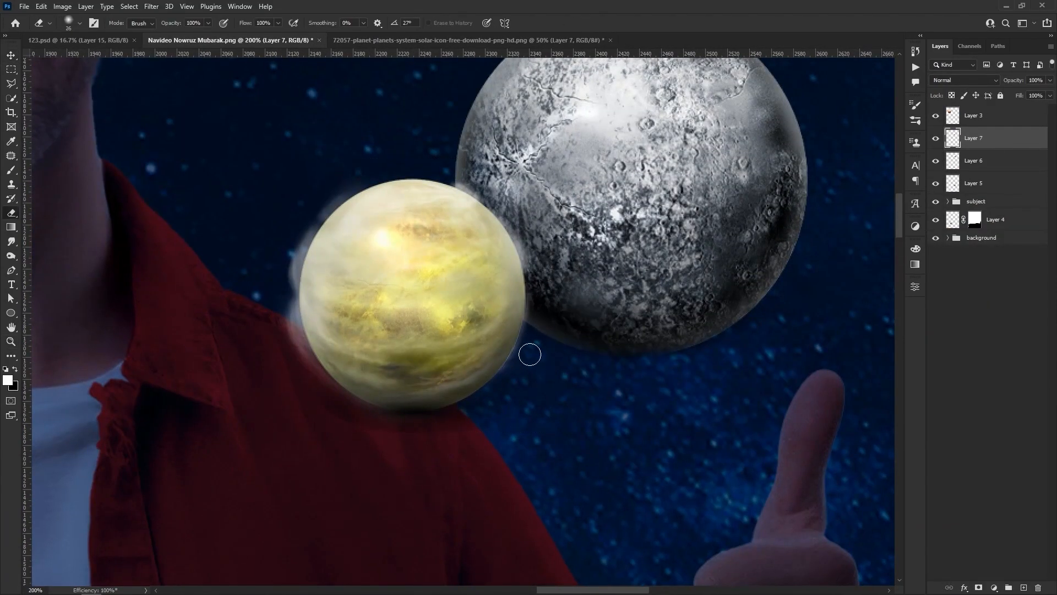
mouse_move(341, 409)
left_mouse_down()
mouse_move(274, 272)
mouse_move(274, 312)
left_mouse_up()
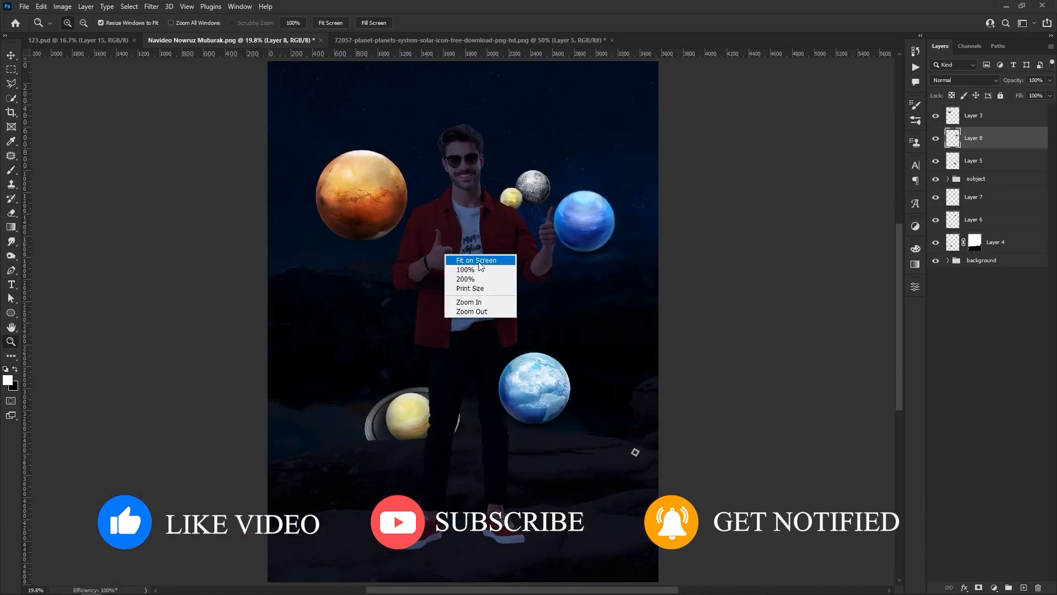
Clean up the edges of the large blue planet beside the man's raised thumb with the Eraser
left_click(592, 221, "ctrl")
left_click(570, 229, "ctrl")
key("e")
right_click(351, 117)
left_click(465, 476)
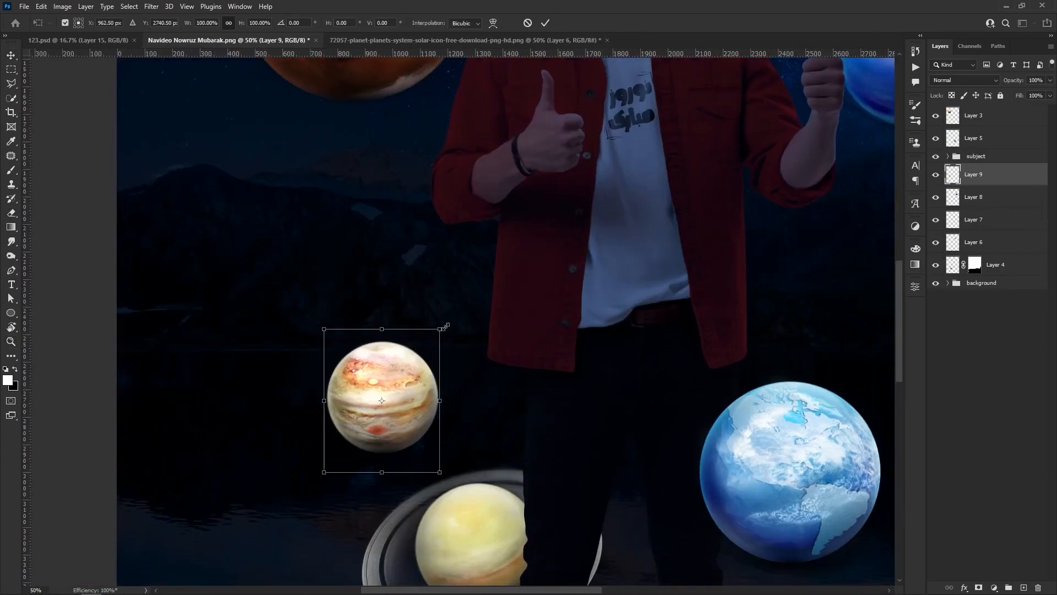
Scale down the striped planet above the ringed planet and clean up the teal planet's edge with the Eraser
left_click_drag(446, 326, 370, 330)
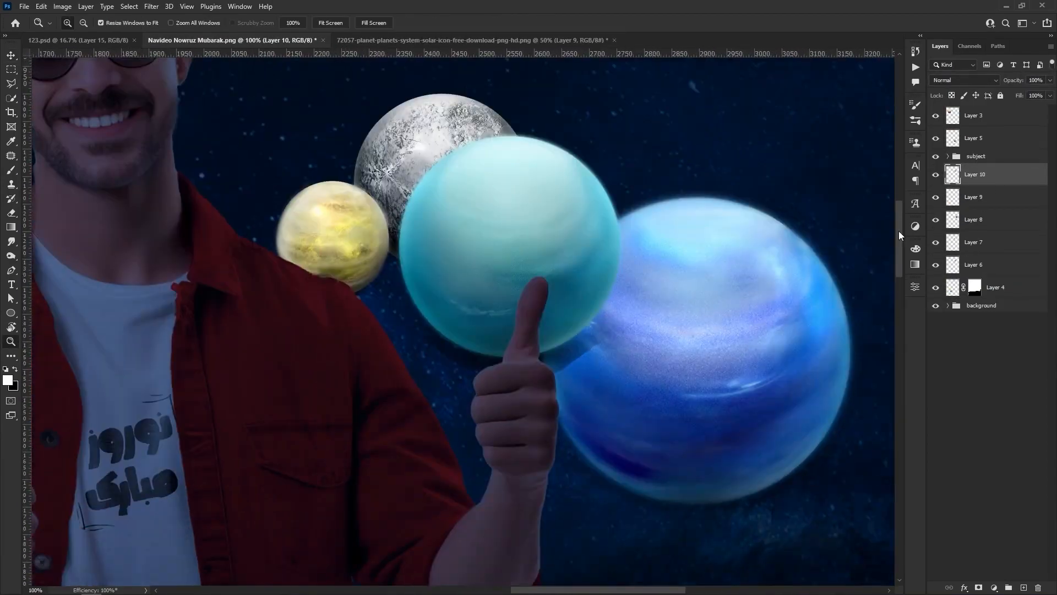
left_click(597, 350)
key("e")
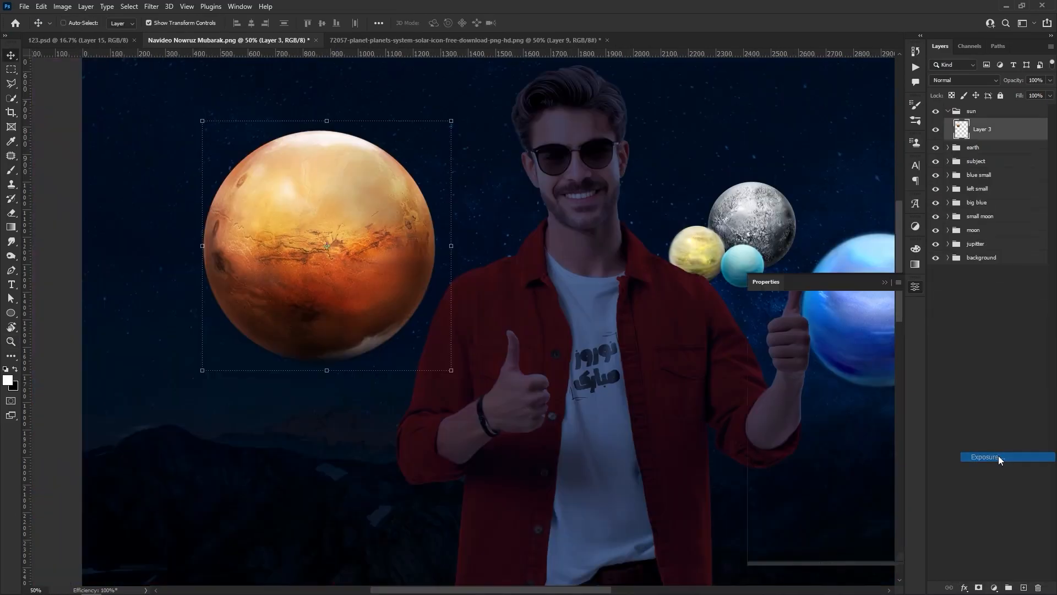
Add an Exposure adjustment to the orange sun planet and raise its exposure and gamma correction
left_click(986, 457)
left_click_drag(822, 388, 810, 388)
left_click_drag(821, 346, 836, 346)
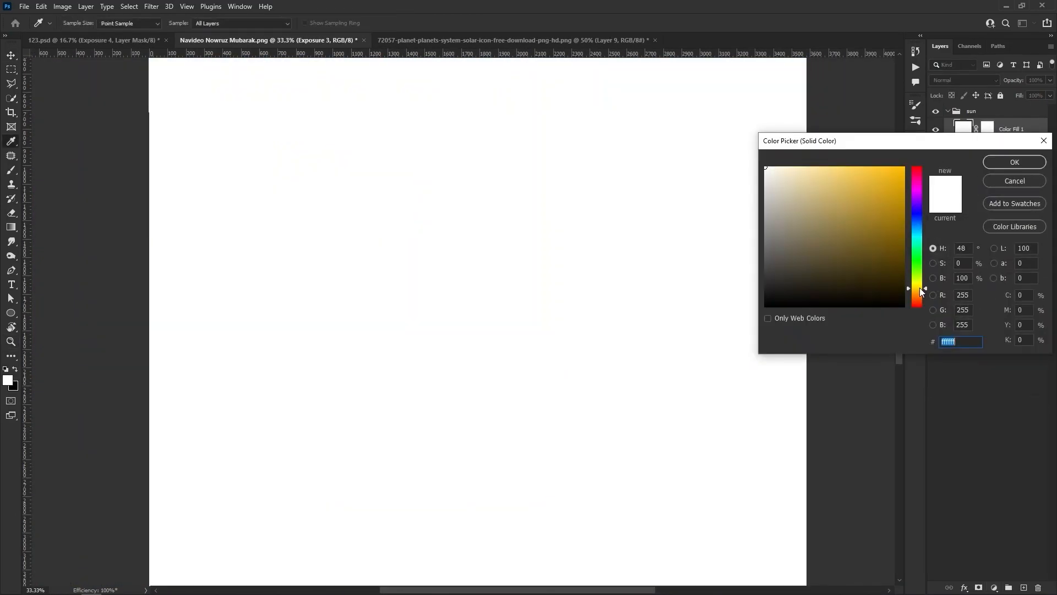
Give the solid colour fill above the sun the orange cf8c0a and set its blend mode to Linear Dodge (Add)
type("e2c81ccf8c0a")
key("Return")
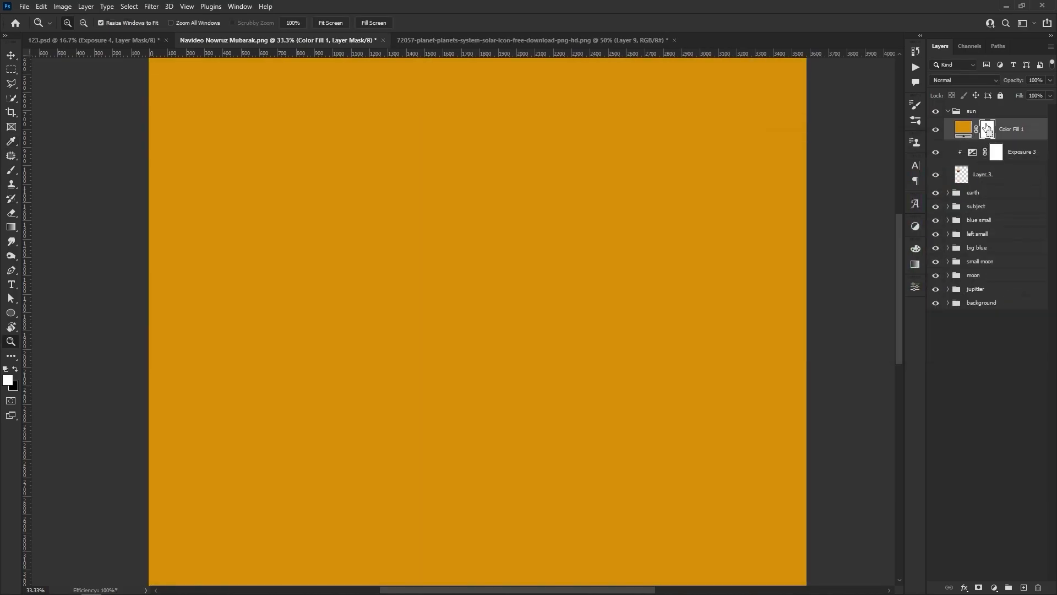
left_click(959, 80)
left_click(952, 188)
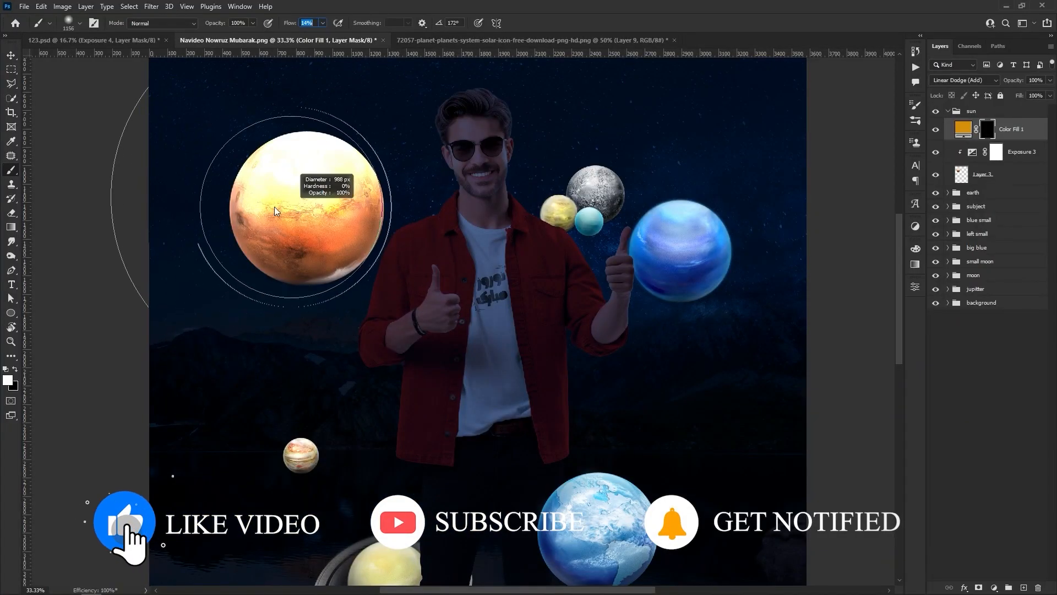
Paint an orange glow around the sun on the colour fill's black mask with a large soft brush
mouse_move(295, 194)
left_mouse_down()
mouse_move(293, 209)
mouse_move(309, 216)
left_mouse_up()
left_click(293, 210)
left_click(300, 212)
key("ctrl+0")
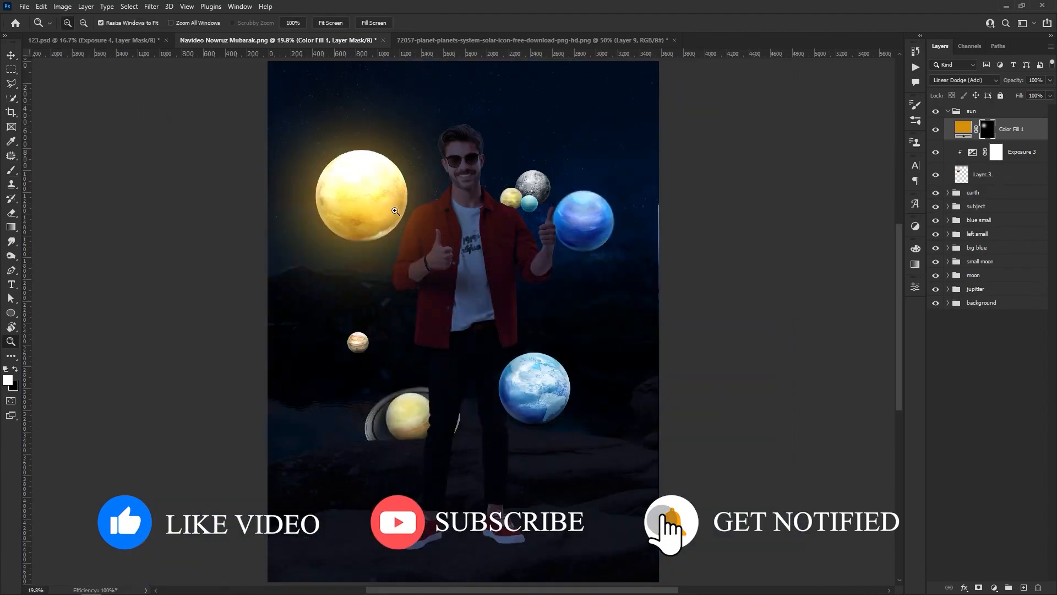
Add an Outer Glow layer style to the sun planet's layer
left_click(359, 196)
left_click(397, 198)
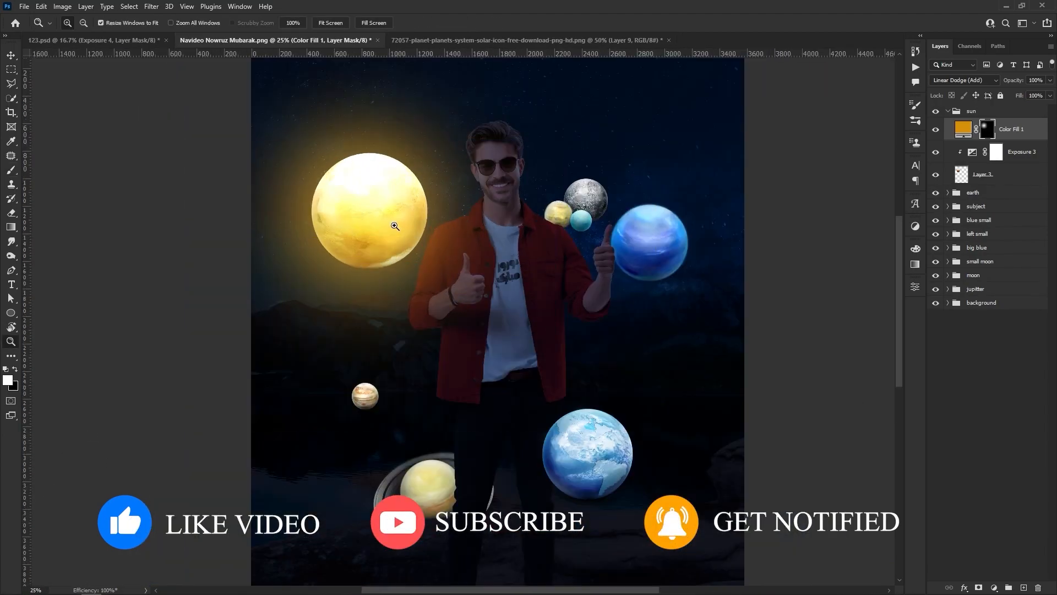
left_click(454, 250)
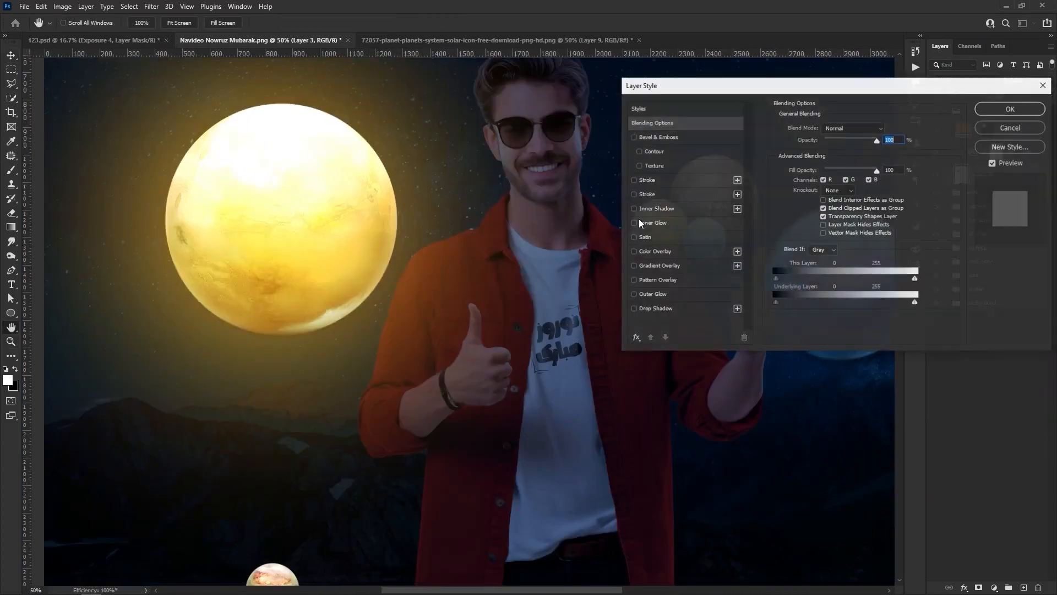
key("Return")
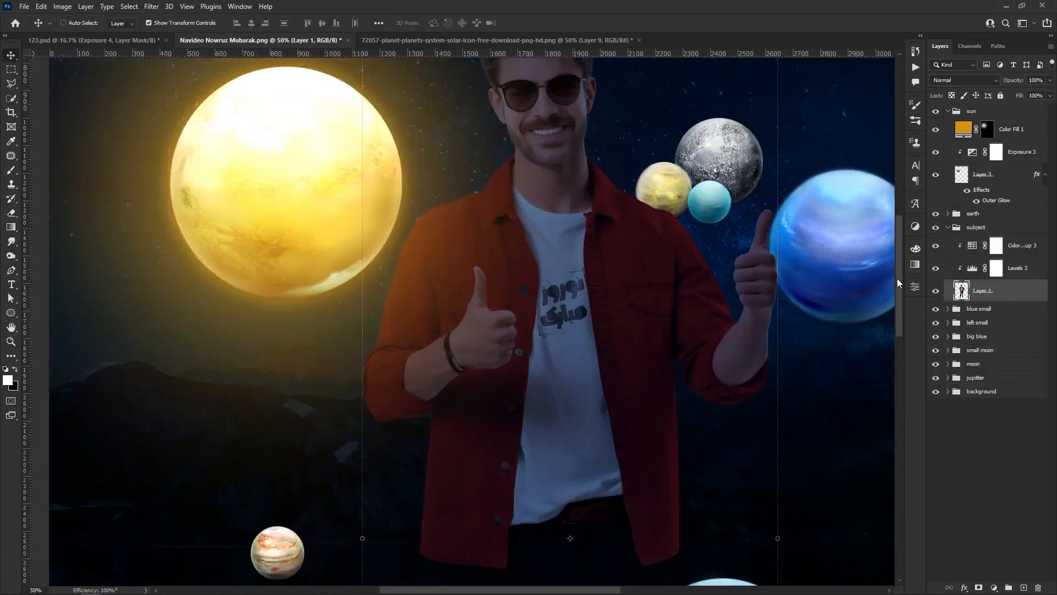
Colorize the man with a clipped Hue/Saturation adjustment at an orange hue of about 24 and raise its lightness
right_click(959, 390)
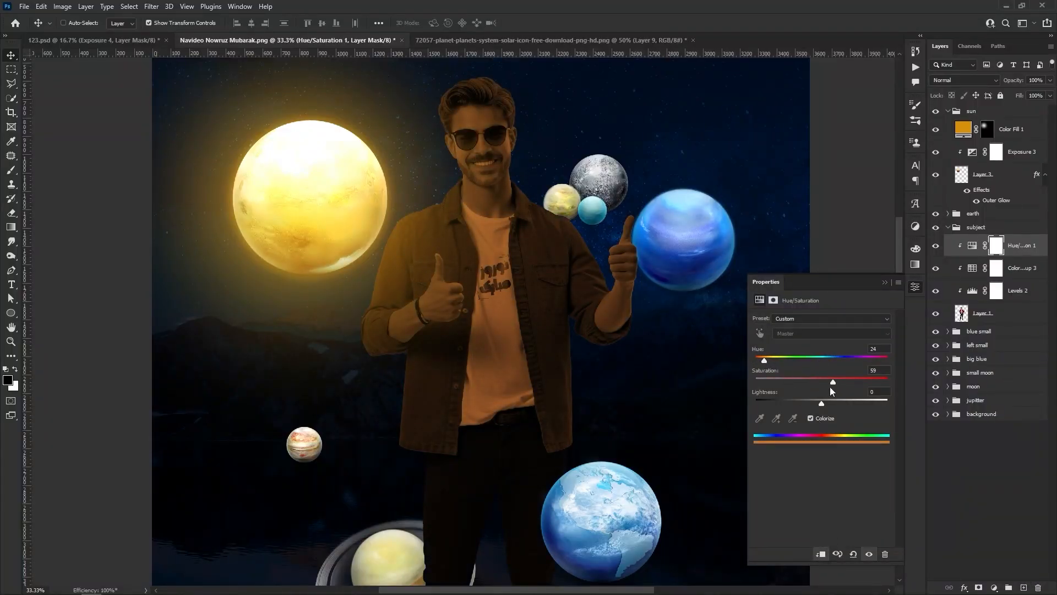
left_click_drag(821, 404, 837, 403)
left_click_drag(767, 360, 764, 360)
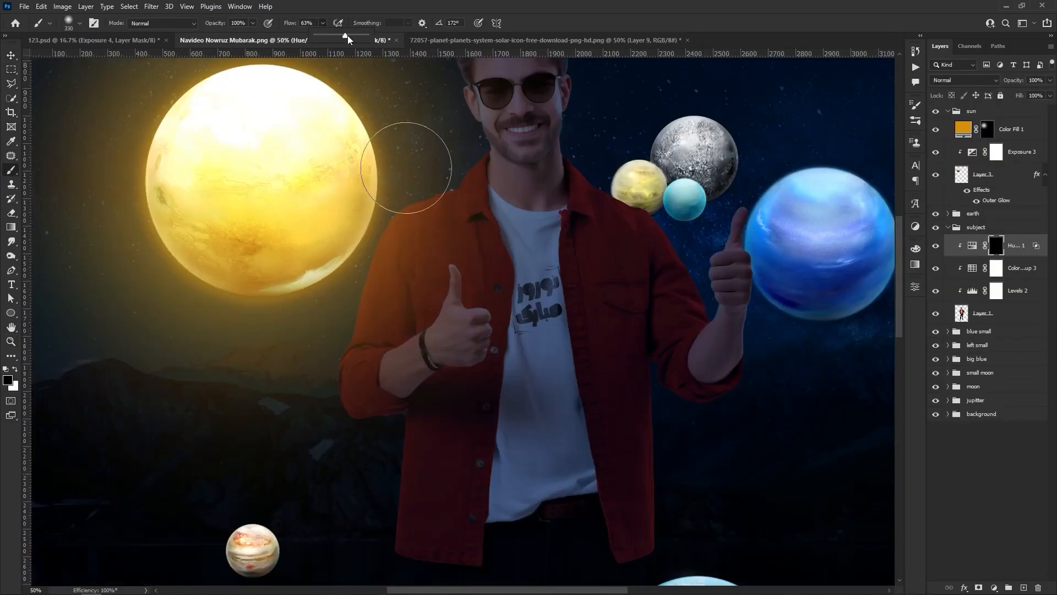
Set the brush flow to 100% and paint the orange light on the mask over the man's sun-facing sleeve, shoulder and face
left_click_drag(349, 38, 369, 36)
key("x")
mouse_move(418, 165)
left_mouse_down()
mouse_move(325, 342)
mouse_move(449, 176)
left_mouse_up()
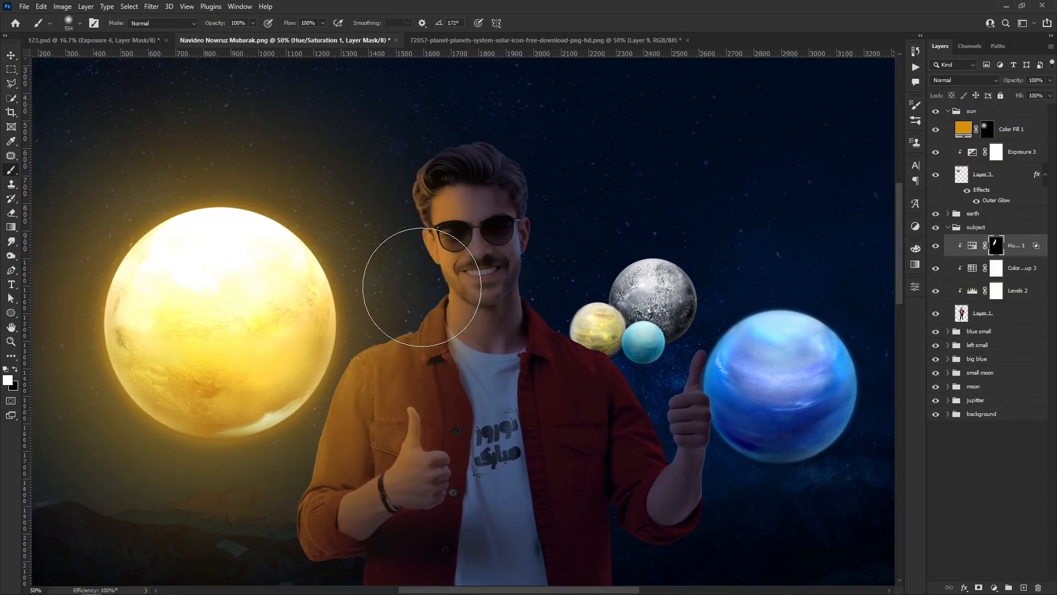
left_click_drag(422, 287, 471, 312)
left_click_drag(468, 337, 495, 266)
left_click(472, 321, "ctrl")
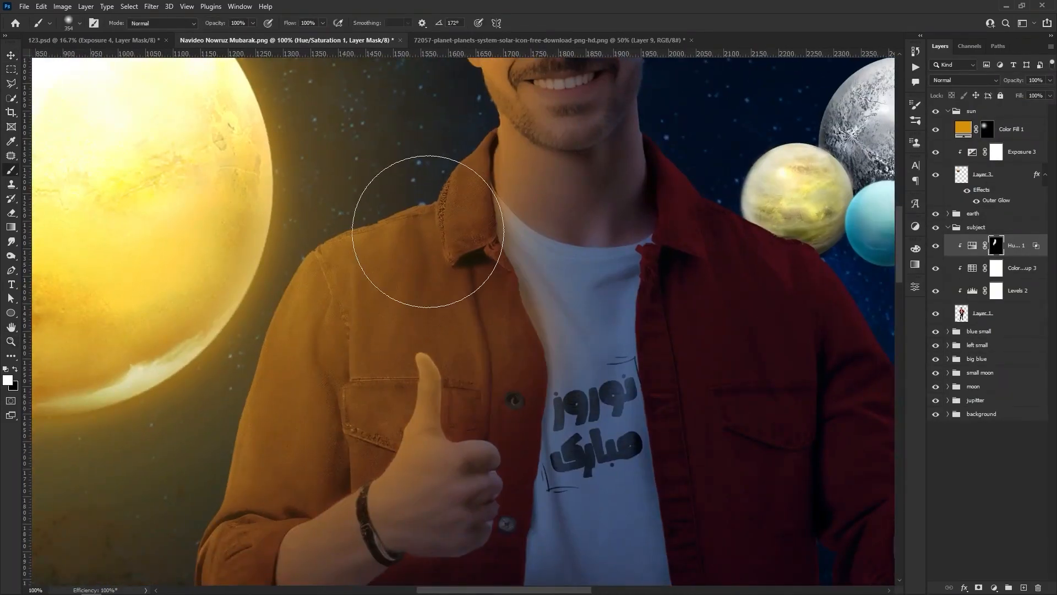
Refine the orange light along the man's collar and open jacket edges and mask its spill off the white T-shirt
left_click(551, 237, "ctrl")
left_click_drag(492, 185, 511, 273)
left_click_drag(452, 195, 476, 194)
left_click_drag(566, 196, 551, 87)
left_click_drag(482, 282, 467, 301)
left_click_drag(517, 205, 553, 206)
key("x")
left_click_drag(545, 325, 478, 355)
scroll(459, 255, "down", 2)
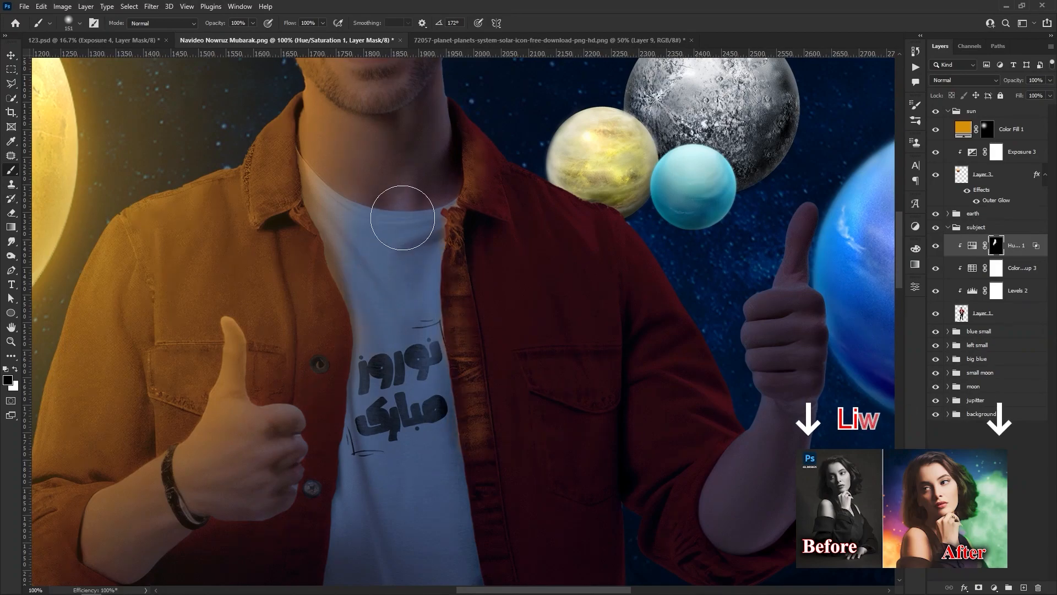
Add a clipped Exposure adjustment of +1.83 to the man and replace its mask with a copy of the Hue/Saturation mask
key("ctrl+0")
left_click(432, 171, "ctrl")
left_click(432, 171, "ctrl")
key("v")
left_click(994, 588)
left_click(993, 456)
left_click(820, 554)
left_click_drag(822, 346, 840, 344)
left_click(885, 282)
key("Delete")
left_click_drag(996, 268, 998, 248)
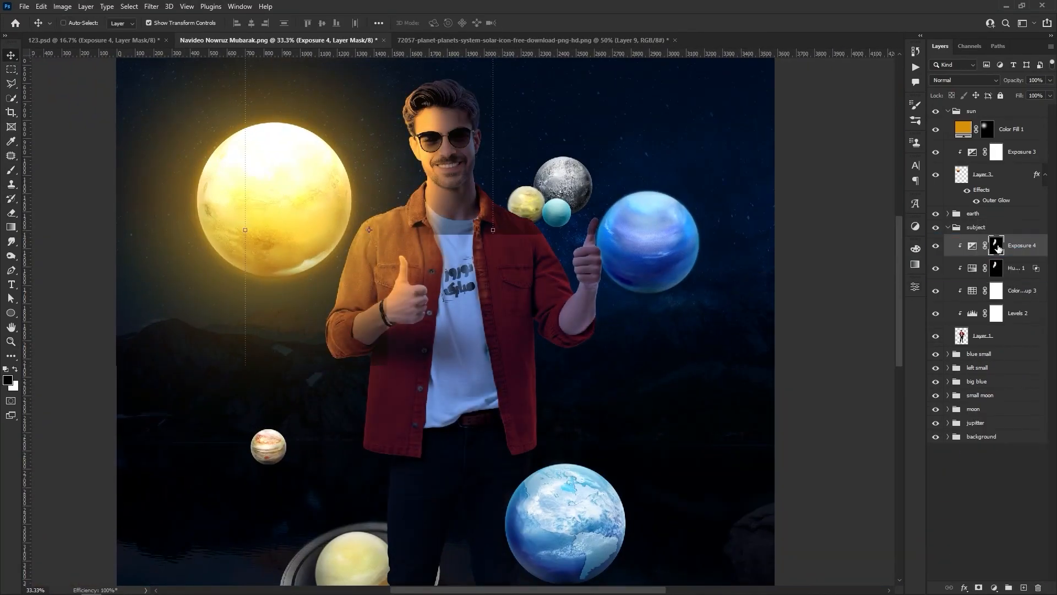
Compare the man with and without the Exposure adjustment and review its settings
left_click(936, 246)
left_click(936, 247)
key("z")
right_click(427, 221)
left_click(439, 226)
left_click(468, 190)
left_click(468, 190)
double_click(973, 246)
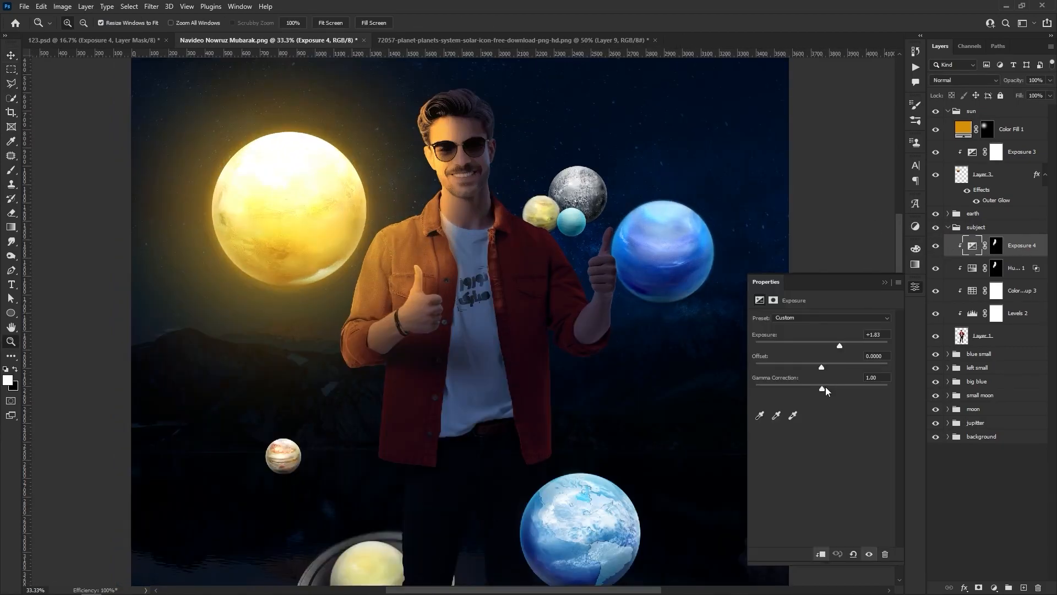
left_click(996, 246)
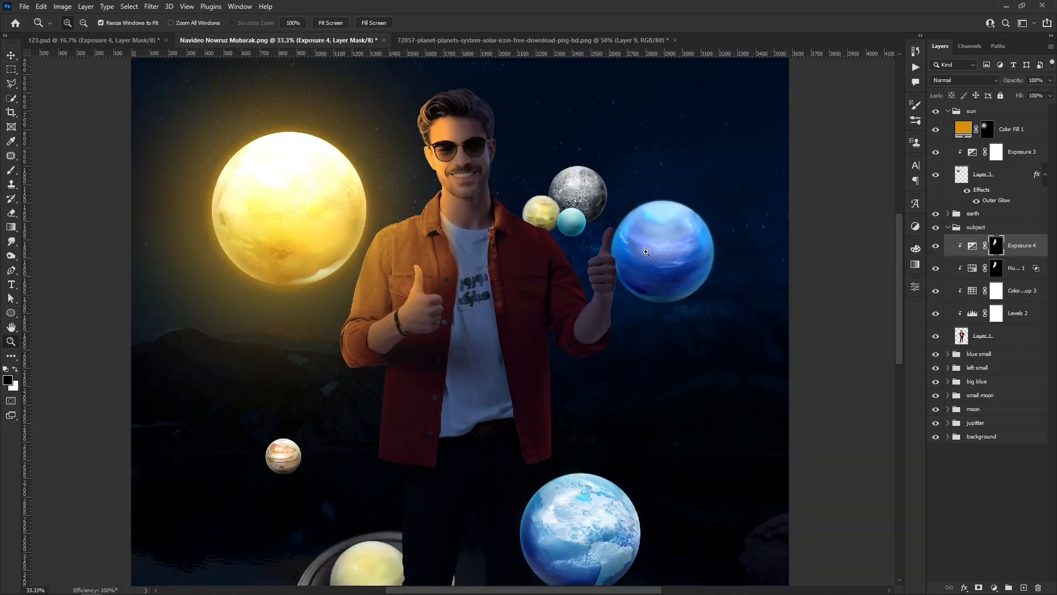
Lighten the man slightly with the Levels adjustment clipped to his layer
key("z")
right_click(483, 160)
left_click(492, 167)
left_click(524, 172)
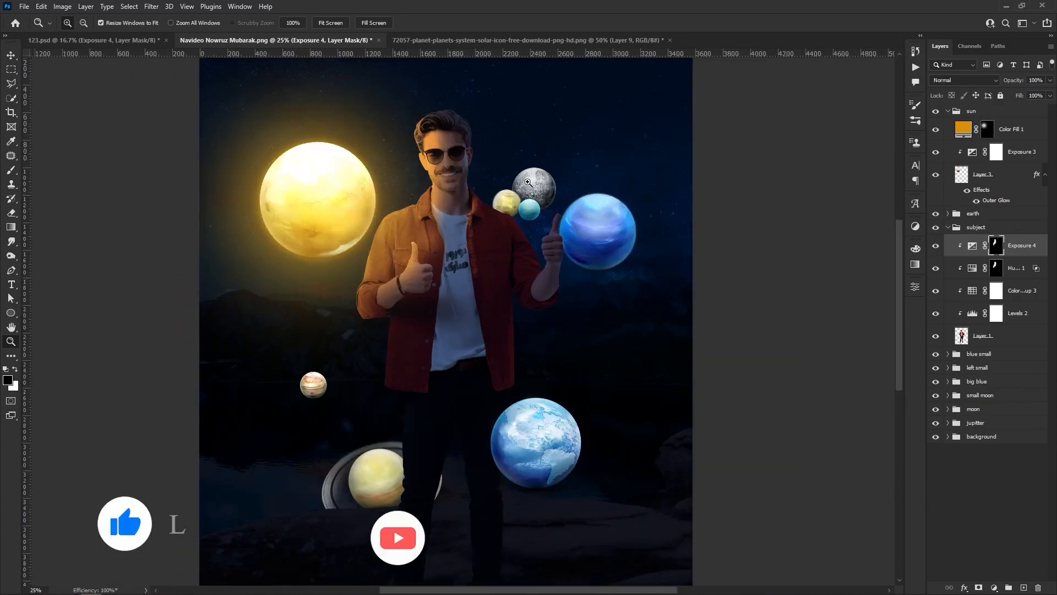
left_click(525, 171)
key("v")
left_click_drag(471, 294, 474, 306)
left_click(983, 336)
double_click(973, 314)
left_click_drag(860, 429, 867, 430)
left_click(574, 245)
Darken the small yellow planet with a clipped Exposure adjustment at exposure -2.94 and gamma correction 0.90
key("z")
triple_click(542, 205)
key("v")
left_click(431, 246, "ctrl")
left_click_drag(431, 246, 421, 251)
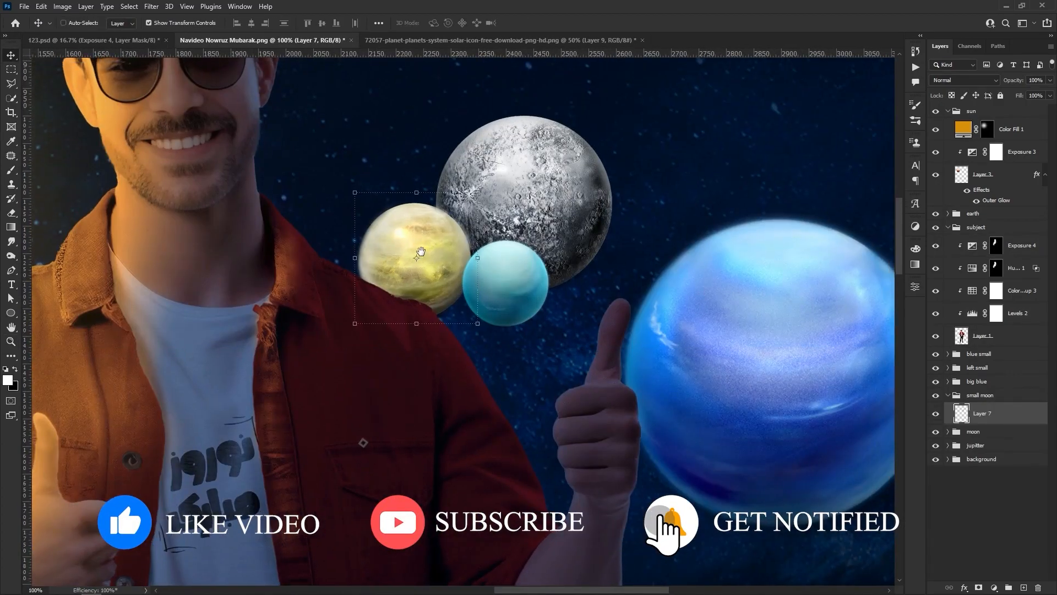
left_click(994, 587)
left_click(987, 458)
left_click_drag(804, 343, 792, 345)
left_click_drag(822, 388, 828, 390)
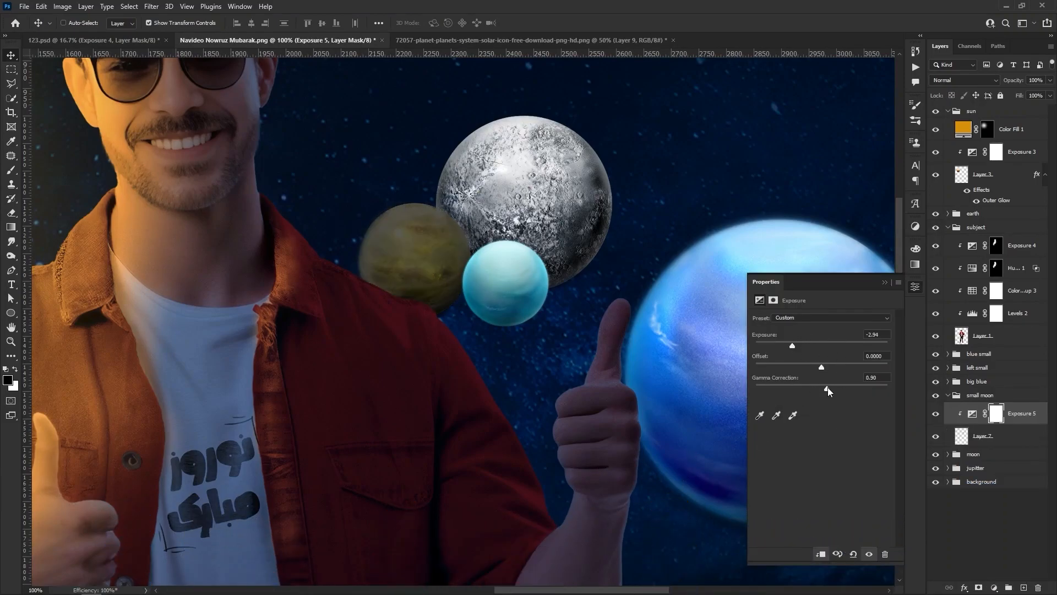
left_click(885, 282)
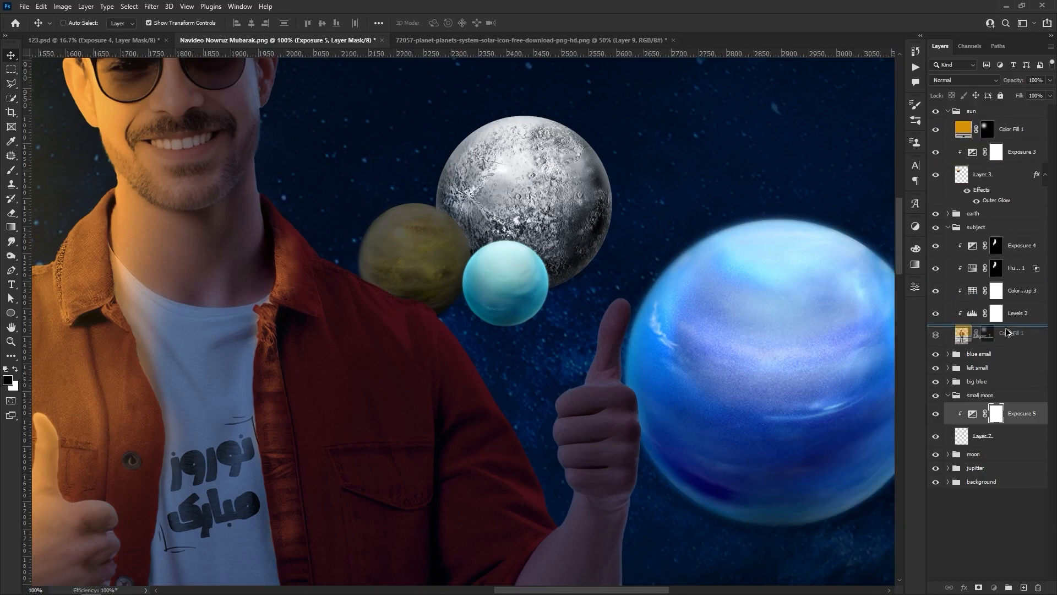
Copy the man's Hue/Saturation adjustment above the small yellow planet's Exposure layer and give it a black mask
left_click(1034, 274)
left_click_drag(1036, 276, 999, 417)
left_click(979, 587, "alt")
Paint the orange light on the small yellow planet's sun-facing edge with a soft brush
scroll(424, 235, "up", 1)
key("b")
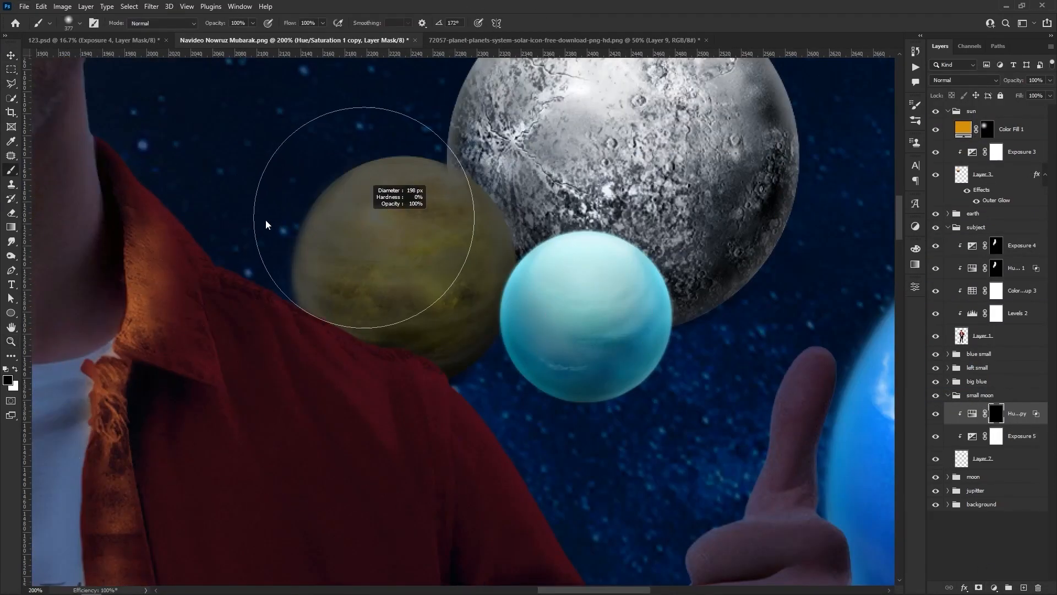
left_click_drag(205, 165, 257, 196)
scroll(518, 264, "down", 3)
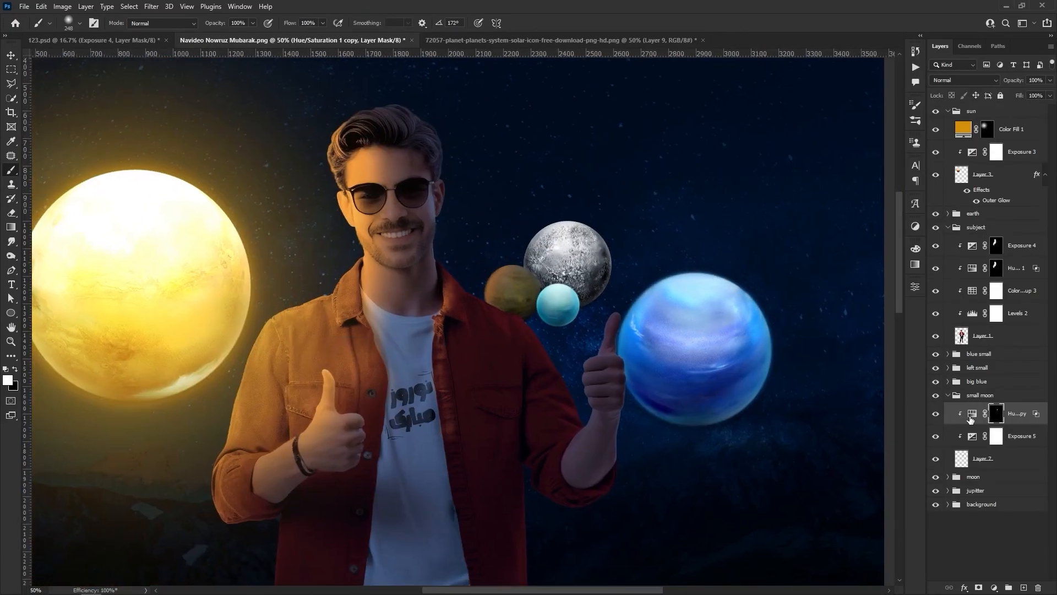
Set the small yellow planet's Hue/Saturation copy to saturation 53 and lightness +39, and fine-tune its orange hue
double_click(972, 415)
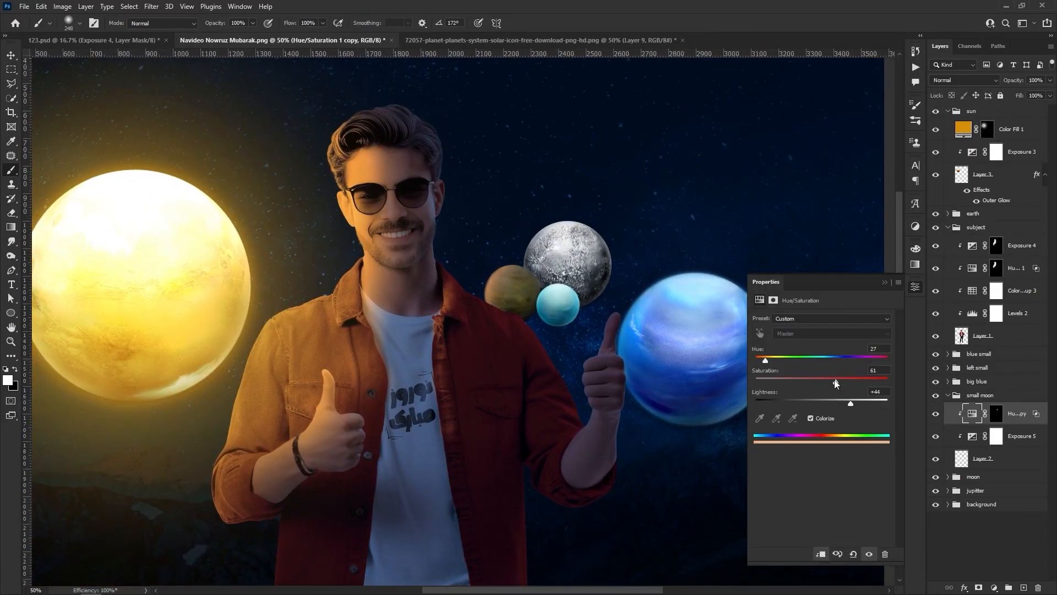
left_click_drag(766, 360, 769, 361)
left_click_drag(851, 404, 848, 404)
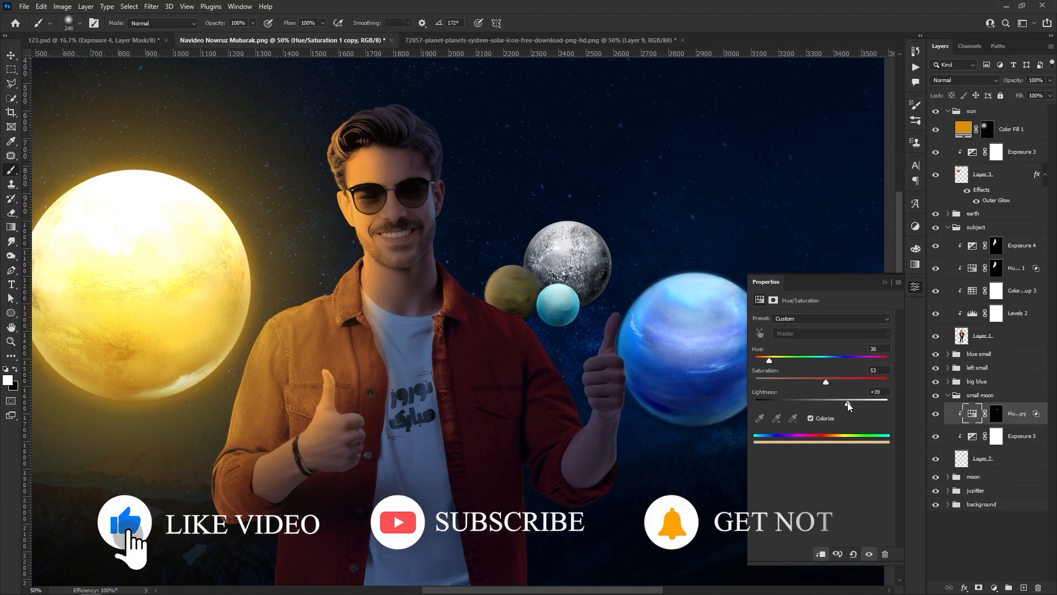
left_click_drag(769, 361, 767, 362)
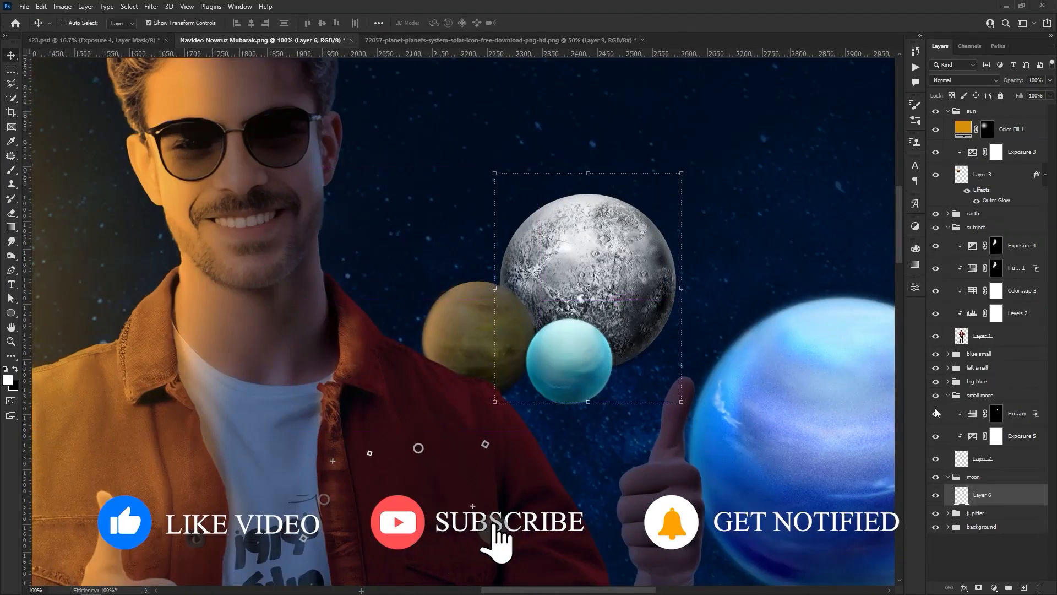
Darken the grey moon with a clipped Exposure adjustment, lowering both its exposure and gamma correction
left_click(948, 395)
left_click(994, 587)
left_click(1005, 459)
key("ctrl+alt+g")
left_click_drag(822, 345, 803, 345)
left_click_drag(823, 388, 828, 388)
left_click(885, 282)
Copy the man's Hue/Saturation adjustment above the moon's Exposure layer, give it a black mask and clip it to the moon
left_click_drag(1023, 276, 1027, 425)
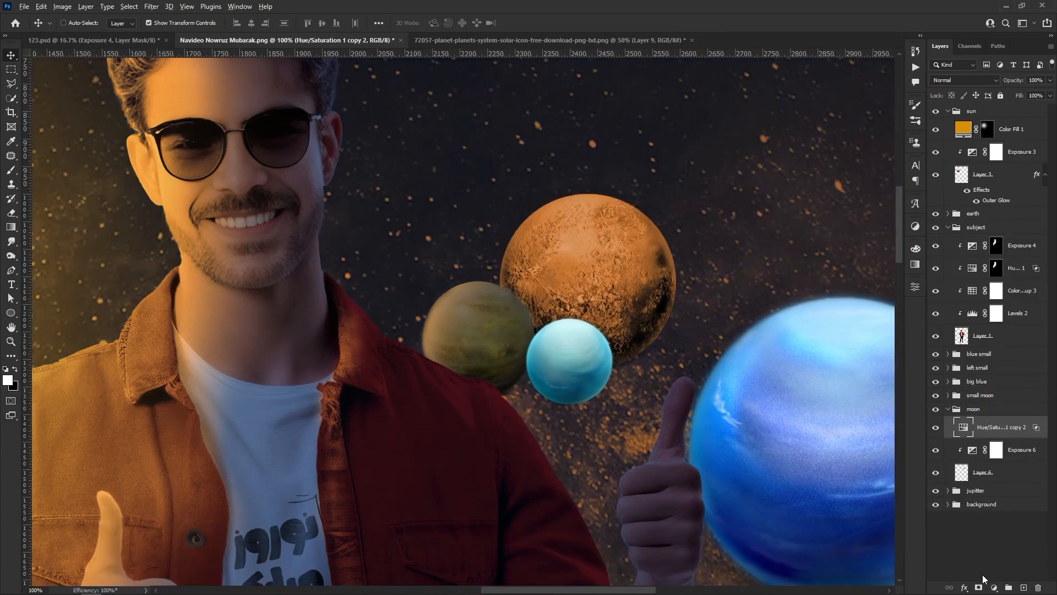
left_click(979, 587, "alt")
left_click(1031, 438, "alt")
Paint the orange light on the moon's sun-facing edge with a soft brush
key("b")
scroll(594, 269, "up", 1)
left_click_drag(423, 211, 416, 177)
left_click(382, 257)
mouse_move(387, 230)
left_mouse_down()
mouse_move(376, 169)
mouse_move(285, 309)
left_mouse_up()
key("z")
right_click(347, 230)
left_click(366, 245)
left_click_drag(484, 272, 678, 243)
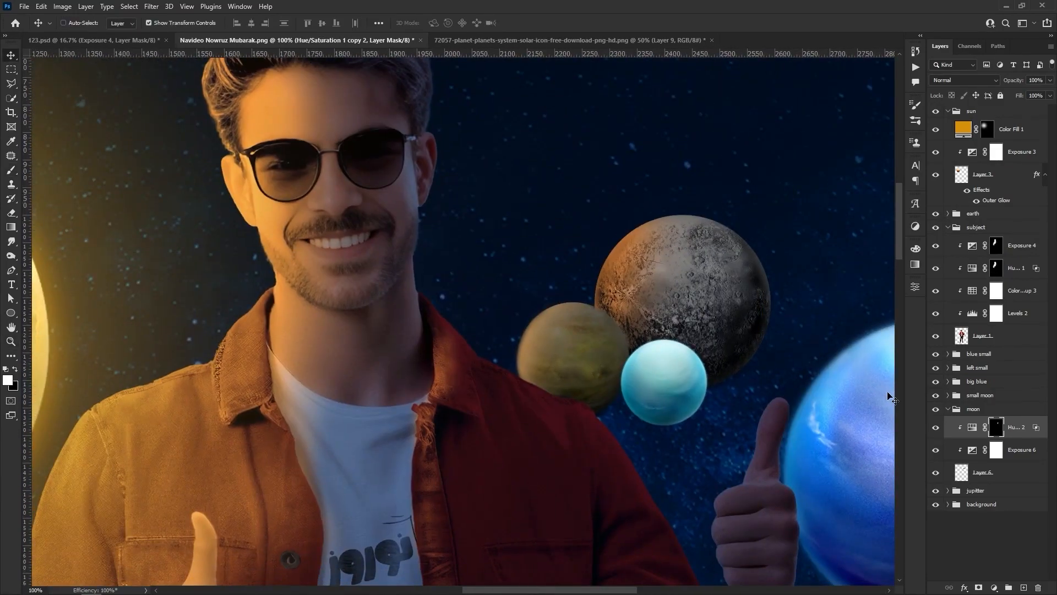
Replace the small yellow planet's Hue/Saturation adjustment with a clipped copy of the moon's
left_click(580, 357, "ctrl")
key("Delete")
left_click_drag(1023, 477, 1022, 409)
left_click(1016, 424, "alt")
Paint orange light on the small yellow planet's sun-facing edge and slightly raise a new Exposure adjustment above it
key("b")
scroll(576, 331, "up", 1)
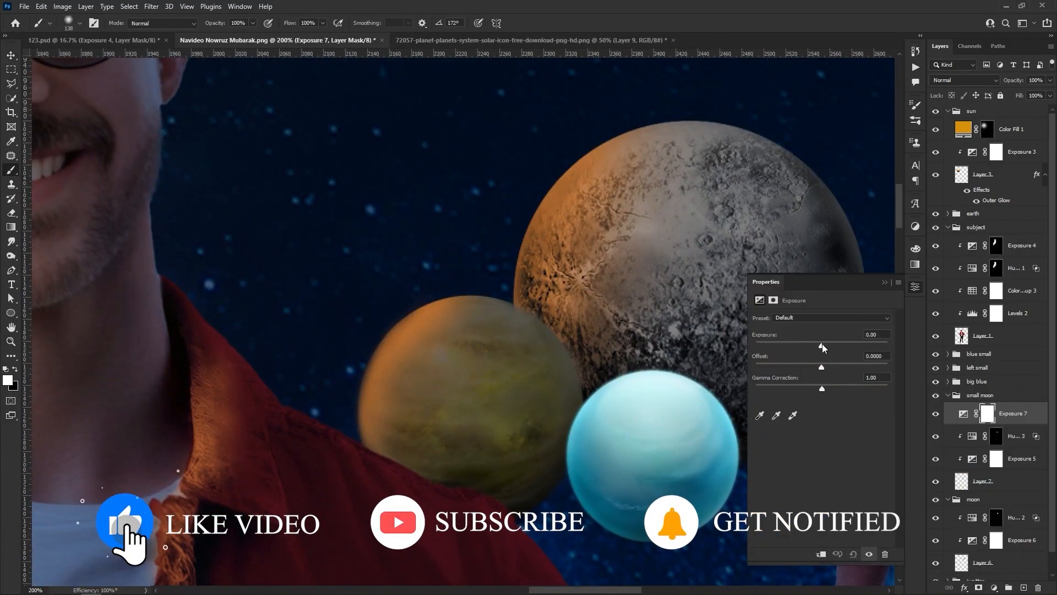
left_click_drag(821, 343, 827, 344)
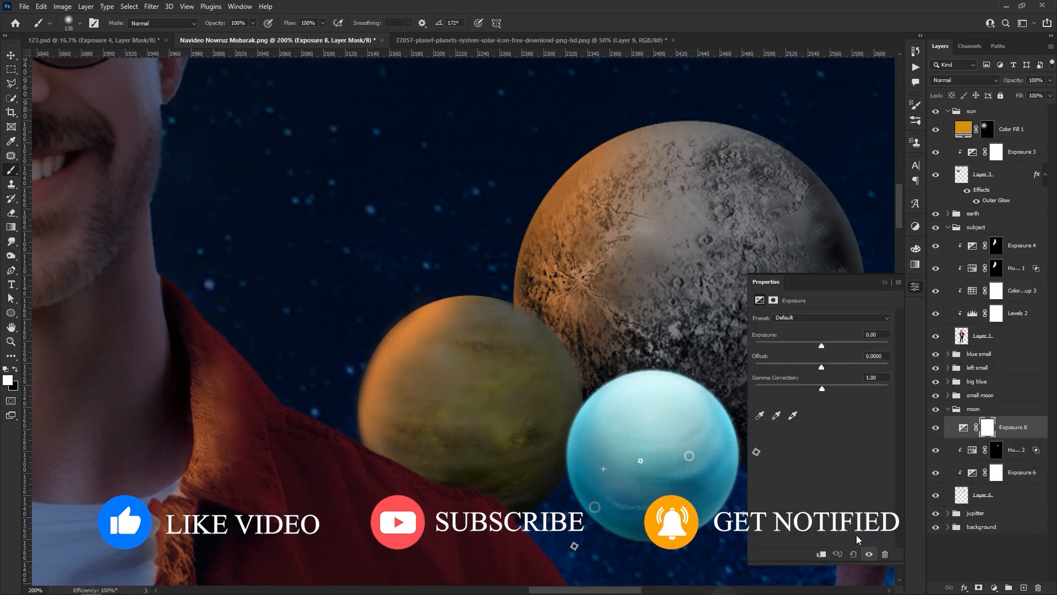
Clip the new Exposure adjustment to the moon, raise its exposure and swap its mask for a copy of the Hue/Saturation mask
left_click(821, 554)
left_click_drag(822, 345, 838, 343)
left_click(885, 282)
key("Delete")
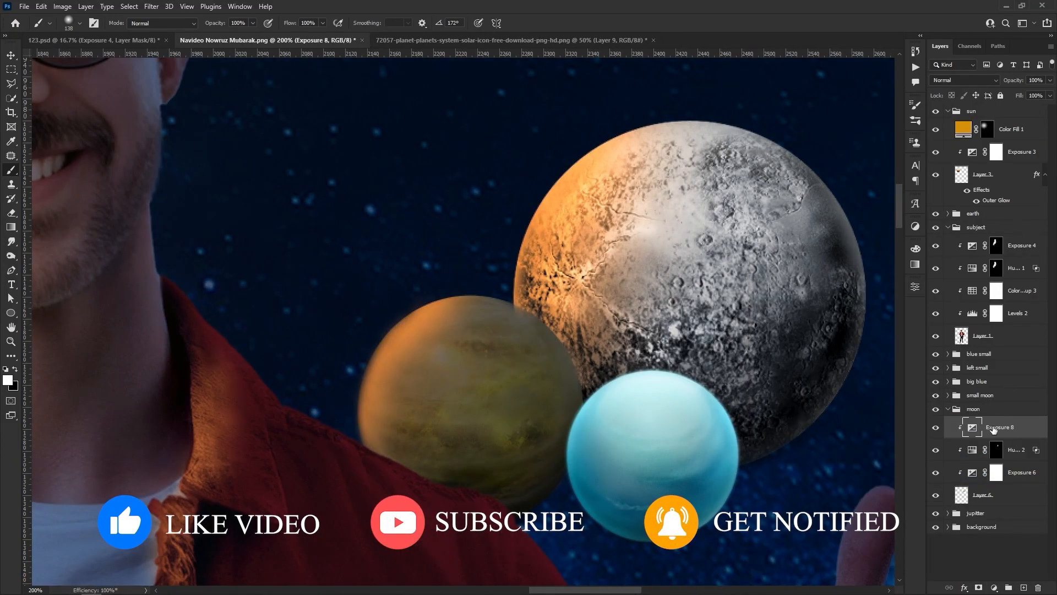
left_click_drag(996, 450, 996, 428)
scroll(589, 262, "down", 5)
scroll(538, 192, "up", 5)
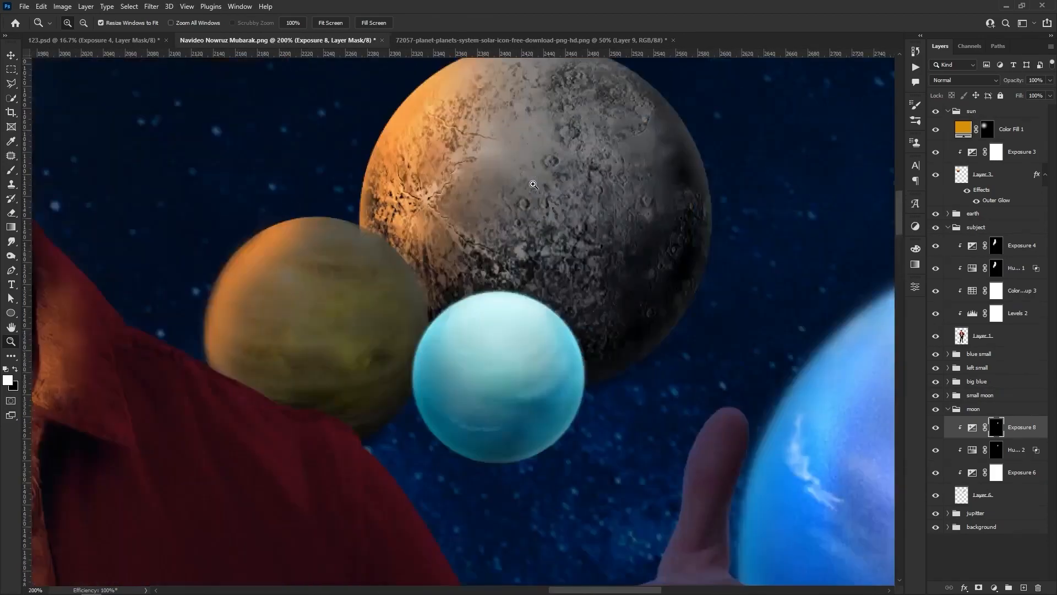
Mask the orange light off the moon's lower area near the small planets on its Hue/Saturation mask, toggling the Exposure mask to compare
left_click(996, 450)
key("x")
left_click_drag(492, 256, 466, 289)
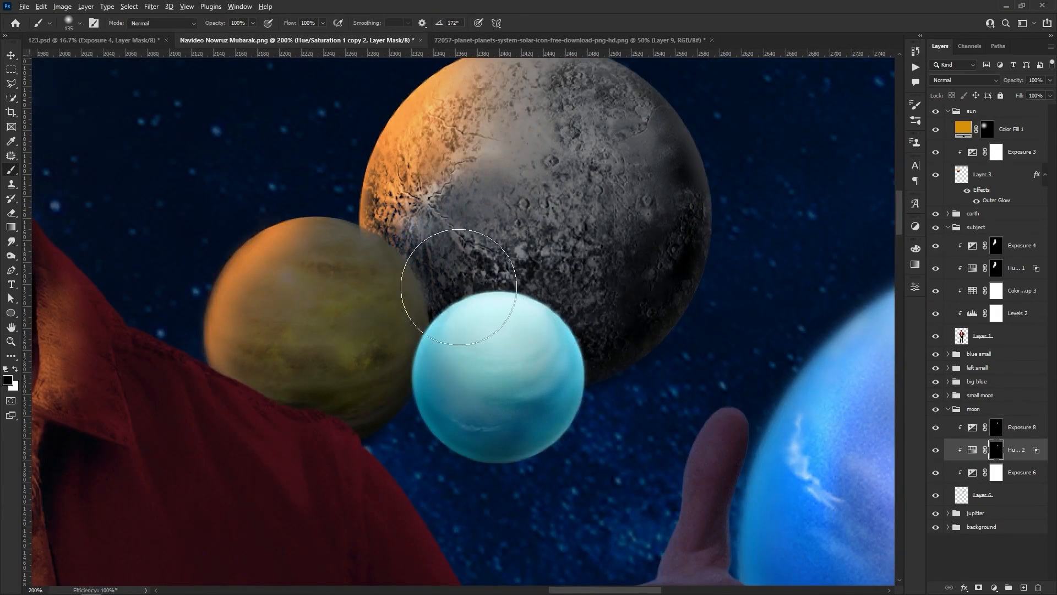
left_click(997, 429)
left_click(997, 429, "shift")
left_click(998, 429, "shift")
key("v")
left_click_drag(523, 354, 511, 354)
left_click(948, 411)
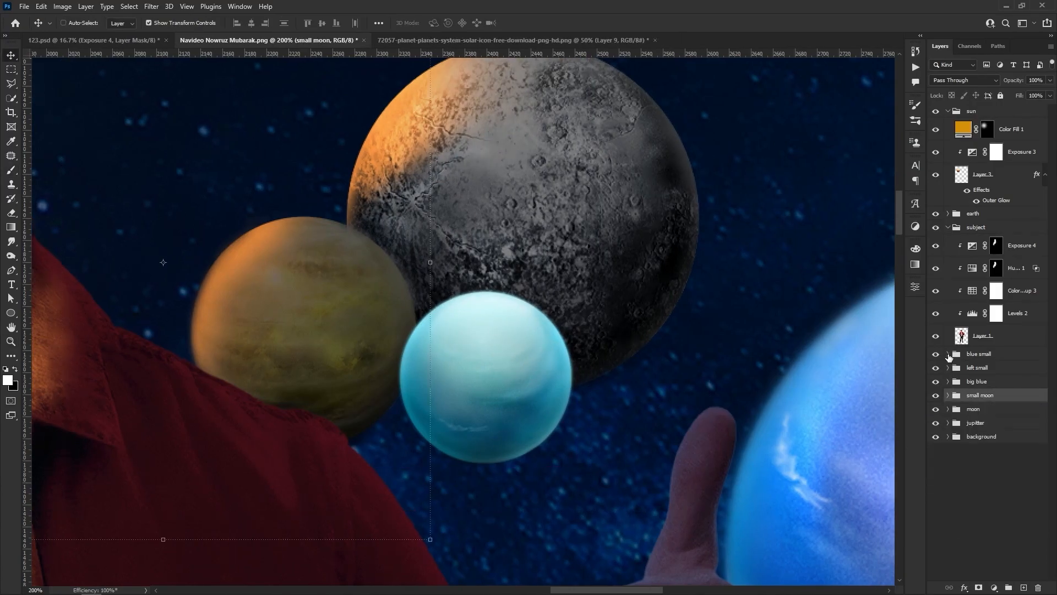
Add a clipped Exposure adjustment to the small blue planet and lower its exposure to -2.33
left_click(948, 355)
left_click(1012, 375)
left_click(994, 587)
left_click(986, 456)
left_click(821, 553)
left_click_drag(821, 346, 797, 344)
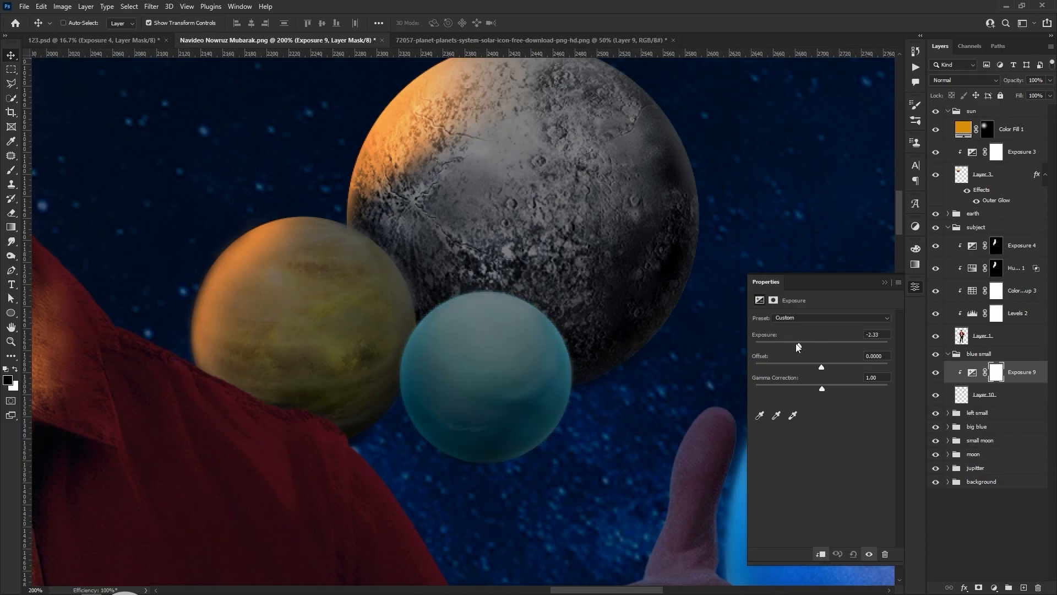
left_click(947, 354)
Create a new layer clipped to the moon group and paint soft black shadows where the smaller planets overlap the moon
left_click(993, 367)
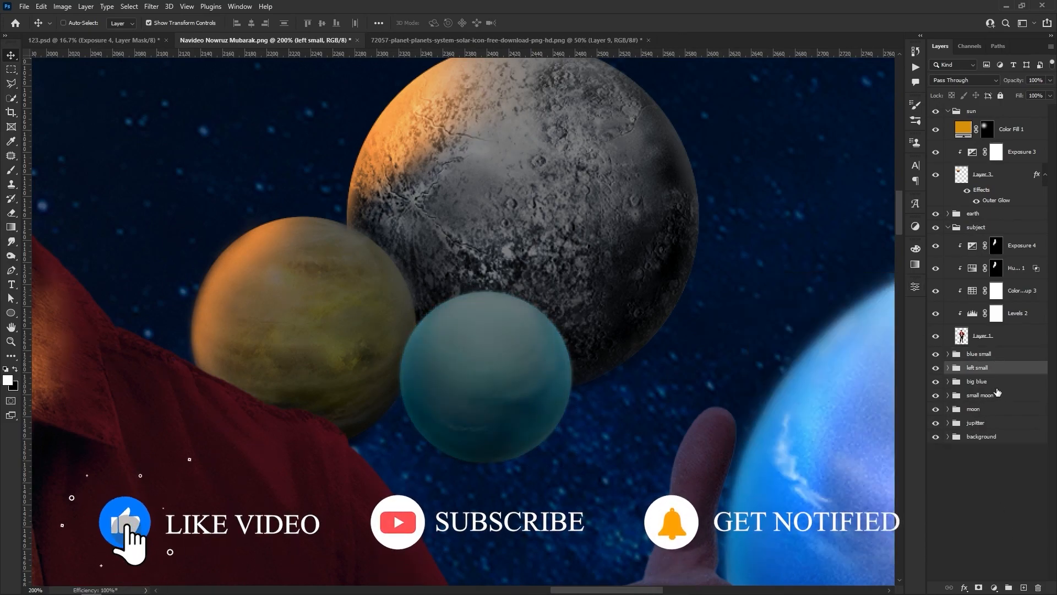
left_click(995, 395)
left_click(1024, 587)
left_click_drag(998, 400, 998, 424)
key("b")
key("x")
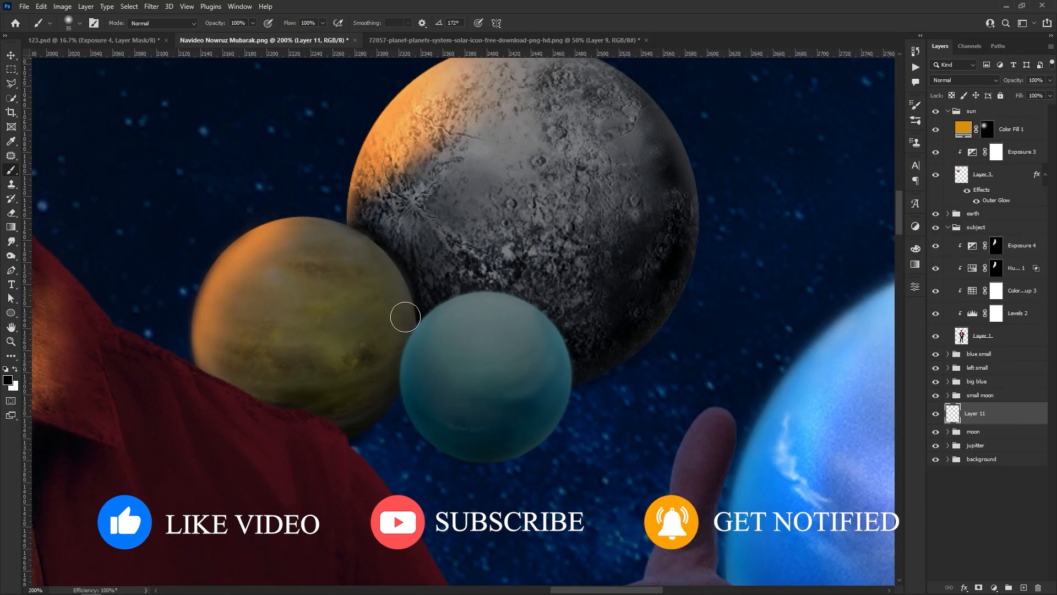
key("bracketleft")
key("bracketleft")
key("bracketleft")
key("bracketleft")
key("bracketleft")
key("bracketleft")
key("x")
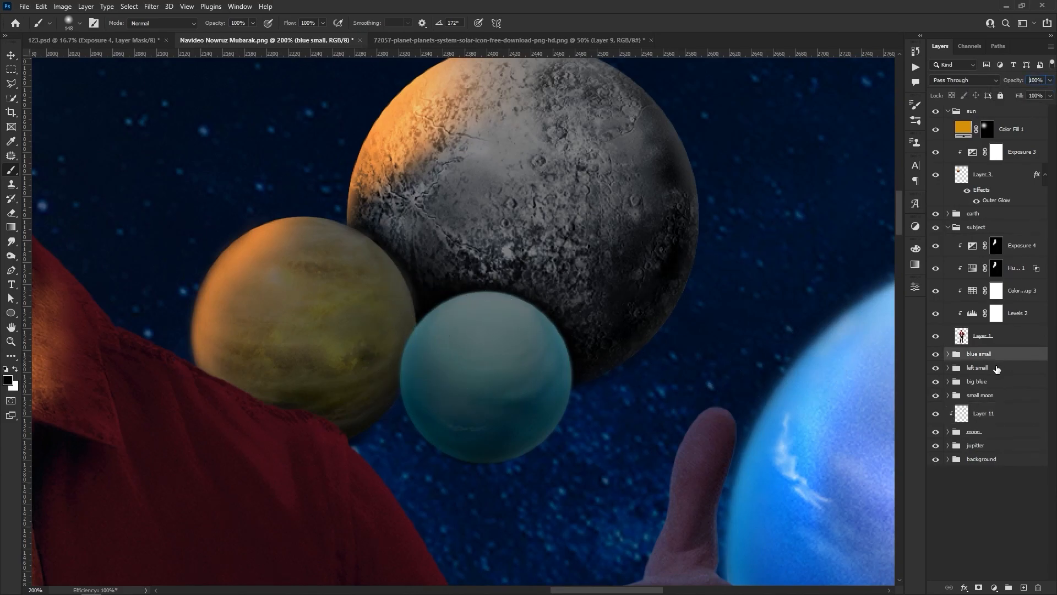
Move the blue small group directly above small moon and paint a black contact shadow on a new layer between them
left_click_drag(1006, 358, 1011, 388)
left_click(1010, 397)
left_click(1023, 587)
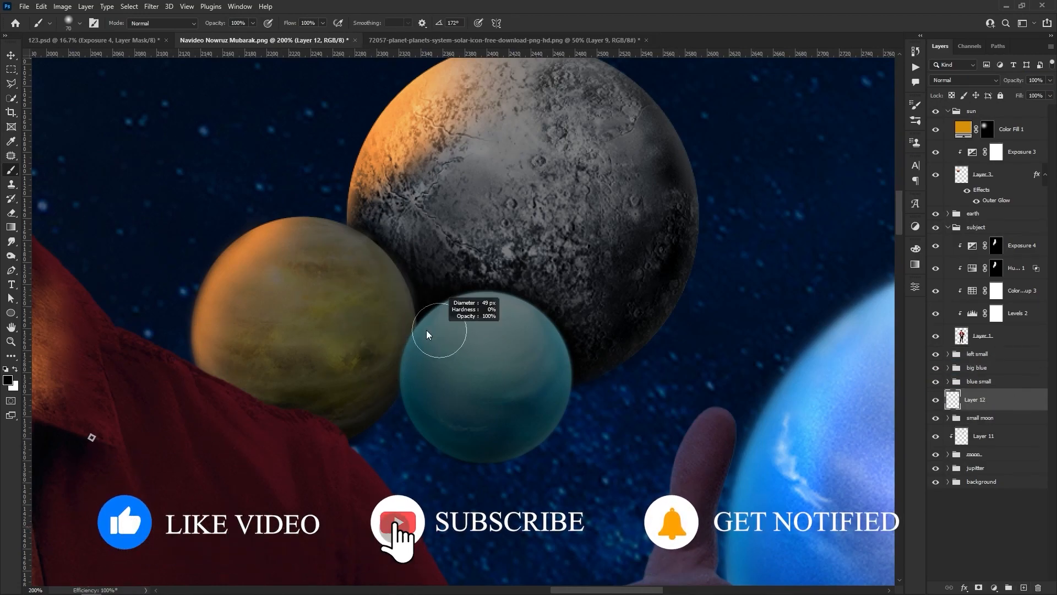
left_click_drag(428, 379, 445, 378)
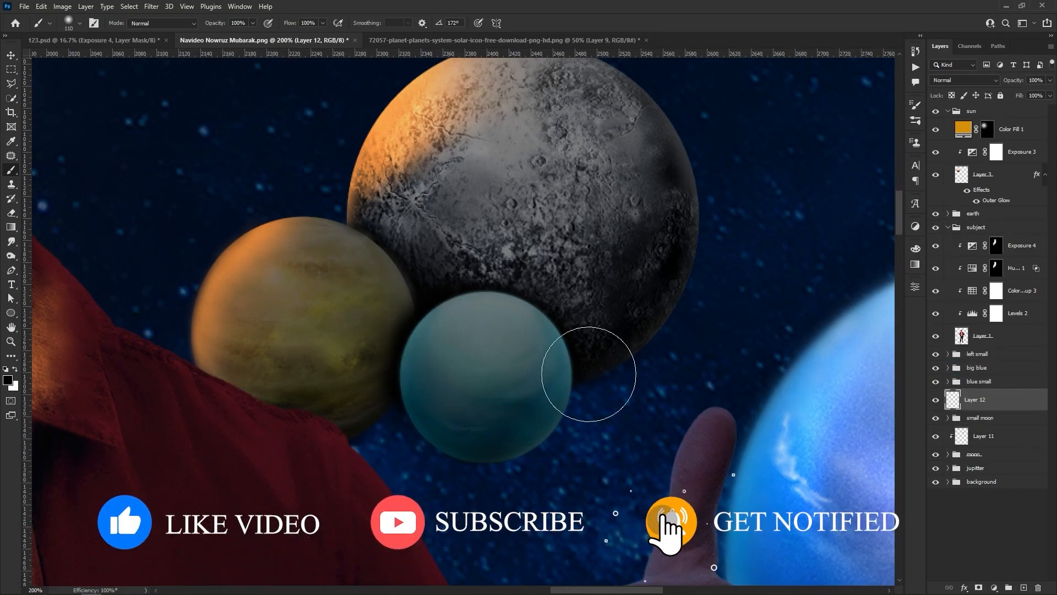
key("x")
Clip the shadow layer to the small moon group and erase the excess shadow from the small yellow planet
left_click(306, 342)
key("ctrl+z")
key("e")
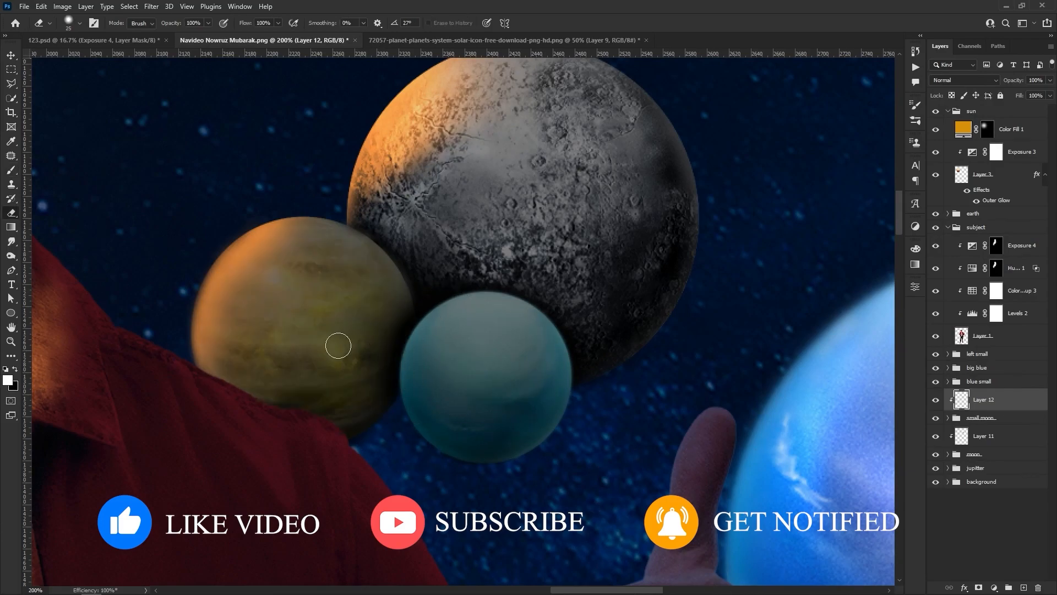
left_click_drag(337, 346, 404, 342)
left_click(303, 340)
Add an Exposure adjustment clipped to the big blue planet and raise its exposure
key("z")
key("ctrl+0")
left_click(533, 195)
left_click(533, 195)
left_click(533, 195)
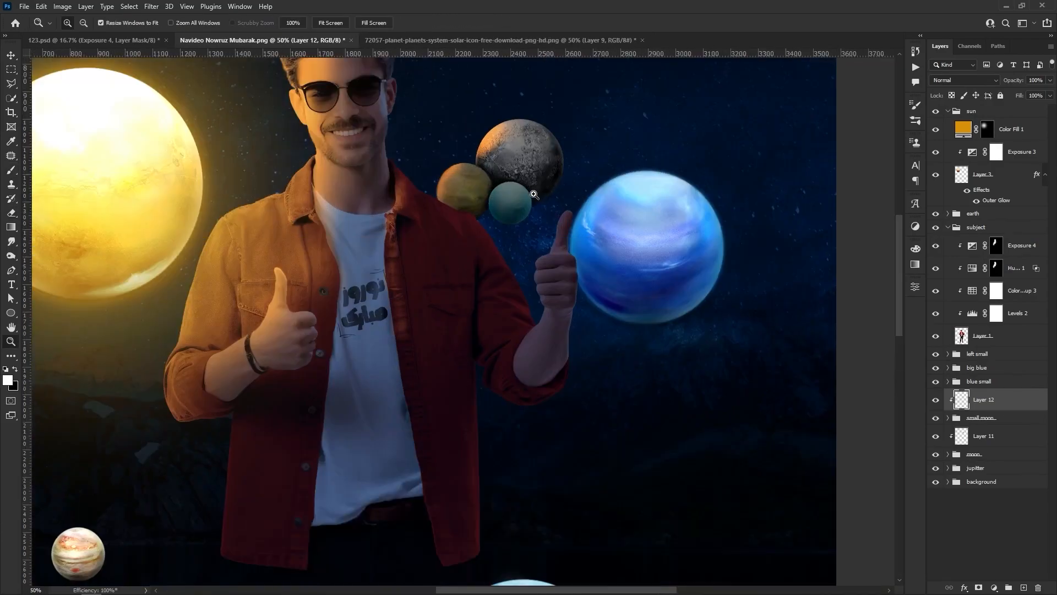
left_click(533, 195)
left_click_drag(533, 195, 515, 253)
left_click(515, 254)
left_click(490, 234)
left_click(556, 193)
left_click(561, 193)
left_click_drag(600, 215, 566, 235)
key("v")
left_click(570, 240, "ctrl")
left_click(948, 227)
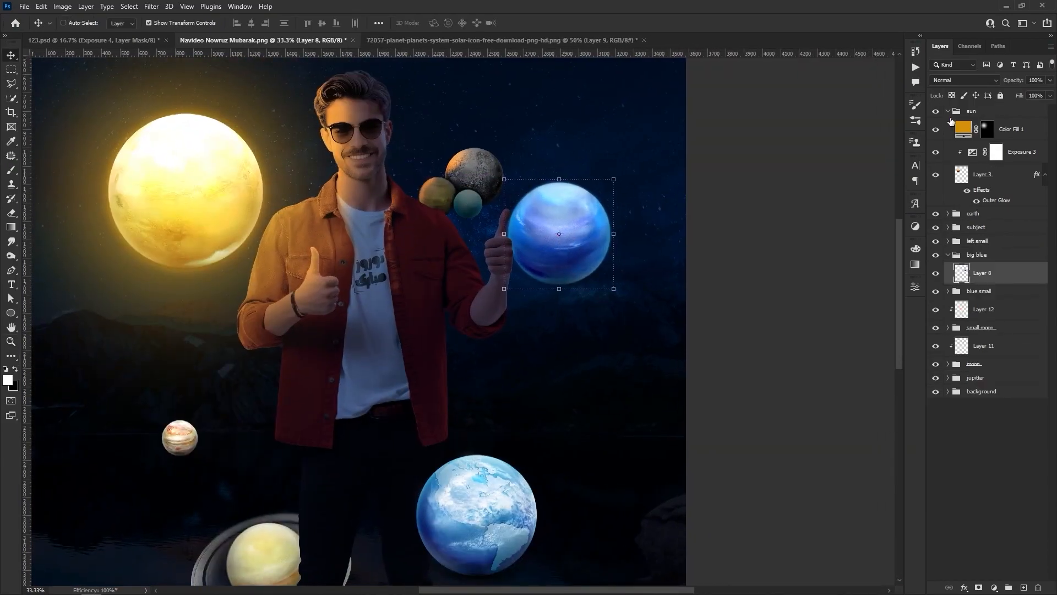
left_click(948, 111)
left_click(994, 587)
left_click(1008, 458)
left_click(822, 554)
left_click_drag(822, 346, 839, 342)
Add a bright blue Solid Color fill above the big blue planet, blended as Linear Dodge (Add) and hidden by a black mask
left_click(996, 587)
left_click(986, 397)
left_click(916, 228)
left_click_drag(871, 194, 894, 171)
left_click_drag(909, 228, 910, 226)
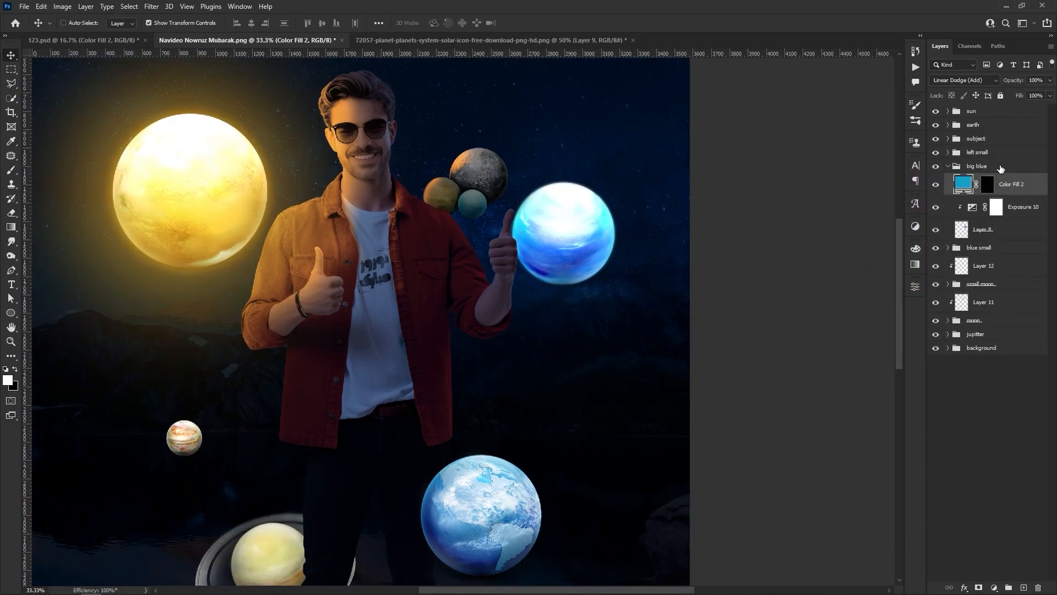
Paint a soft blue glow around the big blue planet on the fill's mask and move the big blue group above left small
key("x")
left_click(558, 243)
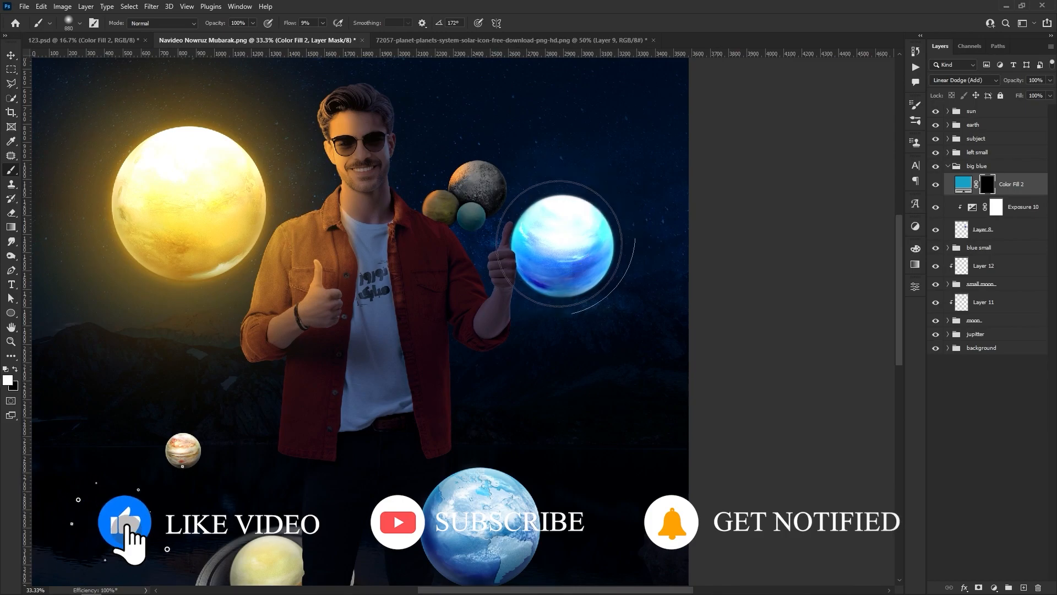
left_click(559, 246)
left_click_drag(557, 244, 625, 244)
left_click(557, 245)
left_click(949, 166)
left_click_drag(979, 167, 985, 145)
Give the big blue planet's layer an Outer Glow in a blue colour and slightly increase the glow's size
key("z")
left_click(585, 250)
left_click(585, 250)
key("v")
left_click(948, 152)
double_click(1003, 220)
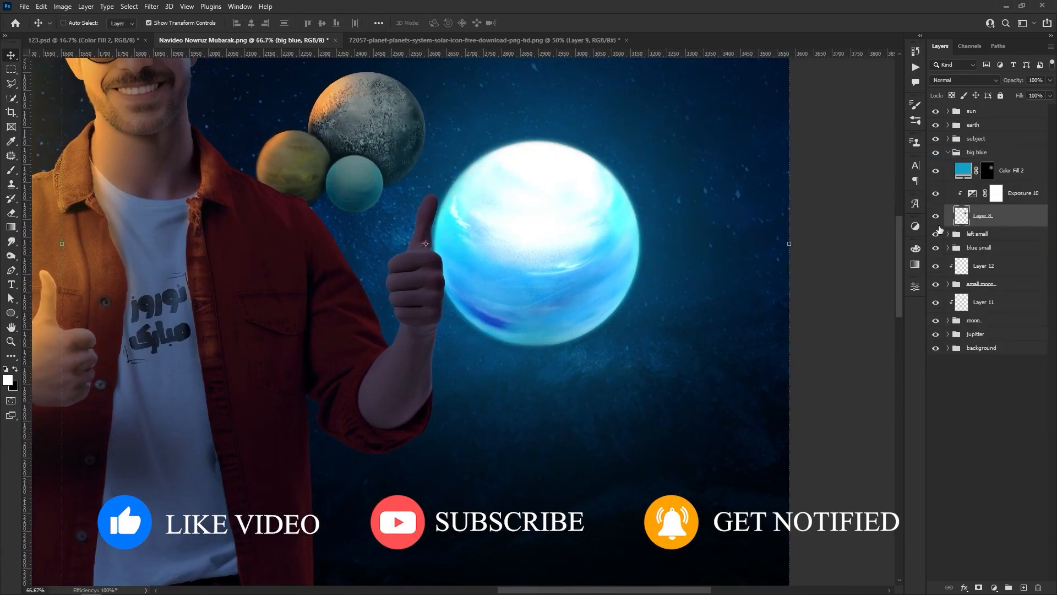
left_click(657, 296)
left_click(803, 172)
left_click(917, 237)
left_click_drag(971, 342, 922, 331)
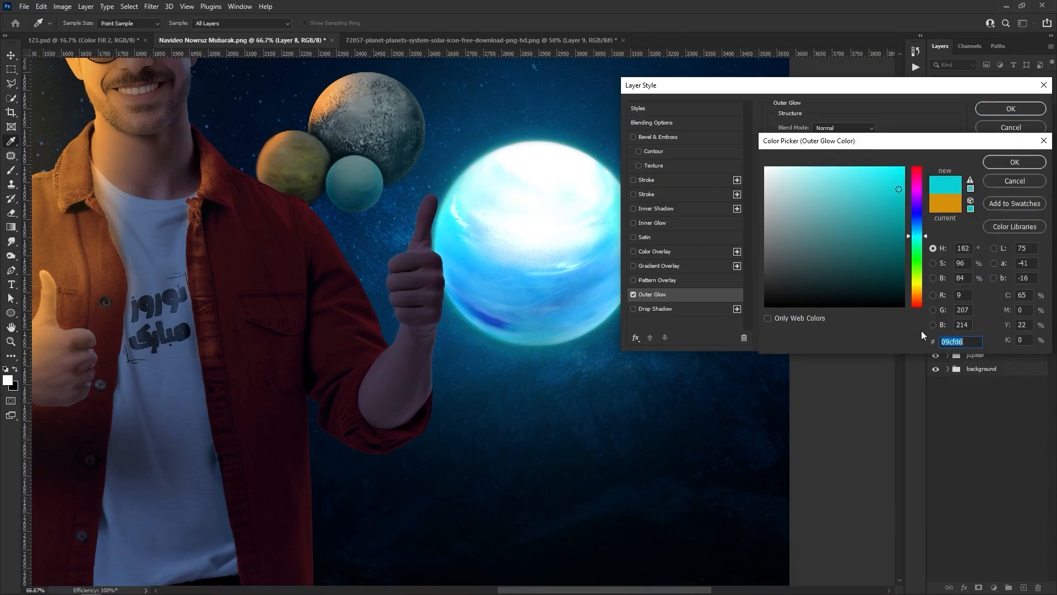
key("ctrl+v")
left_click(1015, 162)
left_click_drag(831, 224, 841, 224)
left_click(1026, 109)
Set the exposure of the big blue planet's Exposure adjustment to +1.94
key("z")
right_click(522, 246)
left_click(537, 253)
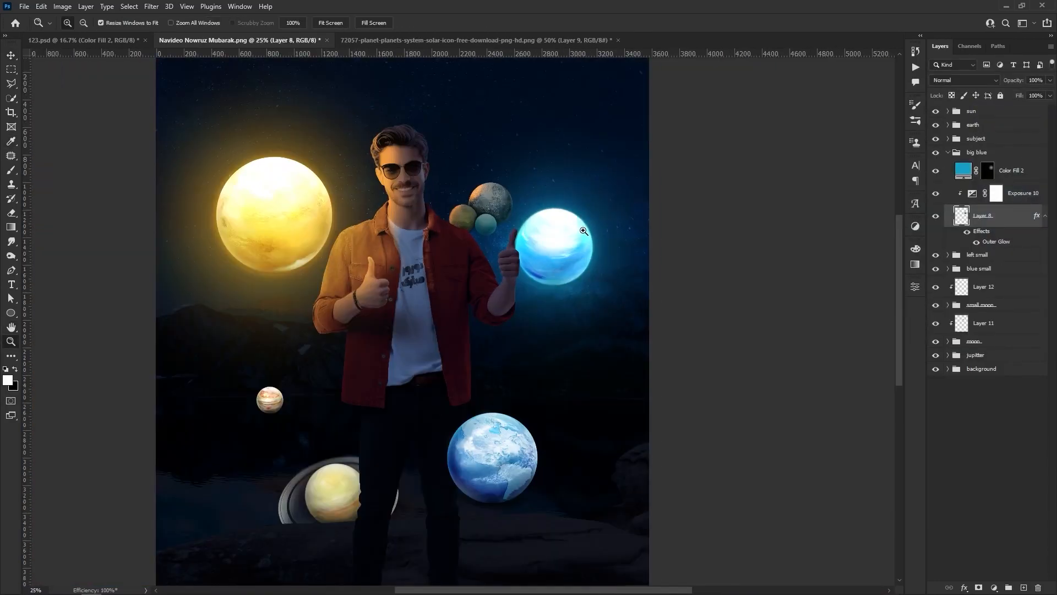
left_click(585, 220)
key("v")
double_click(972, 193)
left_click_drag(842, 345, 842, 346)
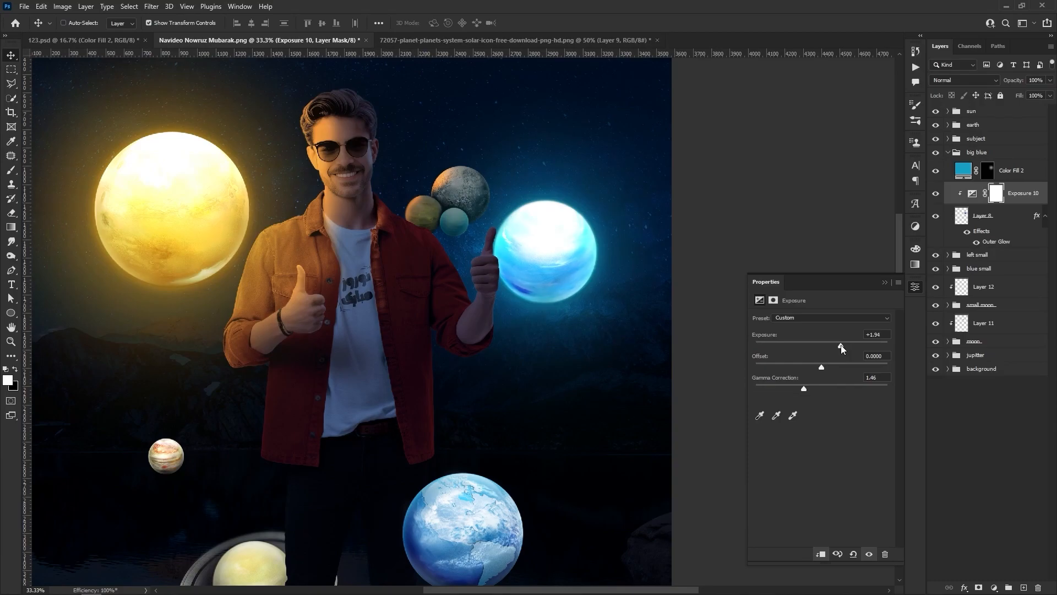
left_click(885, 282)
left_click(949, 153)
Add a colorized Hue/Saturation adjustment clipped to the man, with hue 183, saturation 54 and lightness +35
left_click(948, 139)
left_click(1020, 157)
left_click(994, 587)
left_click(991, 480)
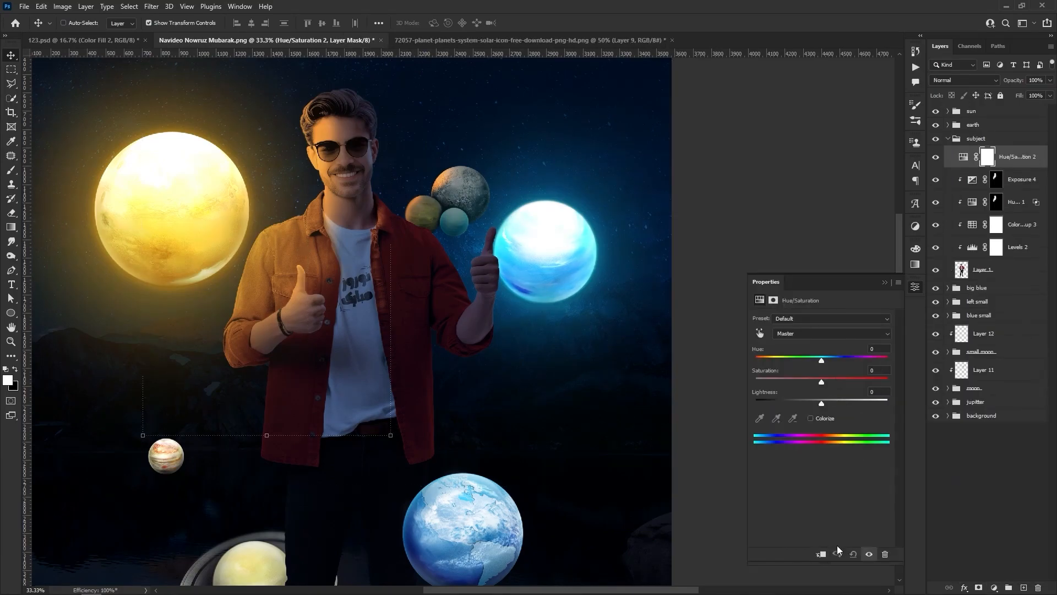
left_click(826, 379)
left_click(822, 358)
left_click_drag(822, 402, 845, 400)
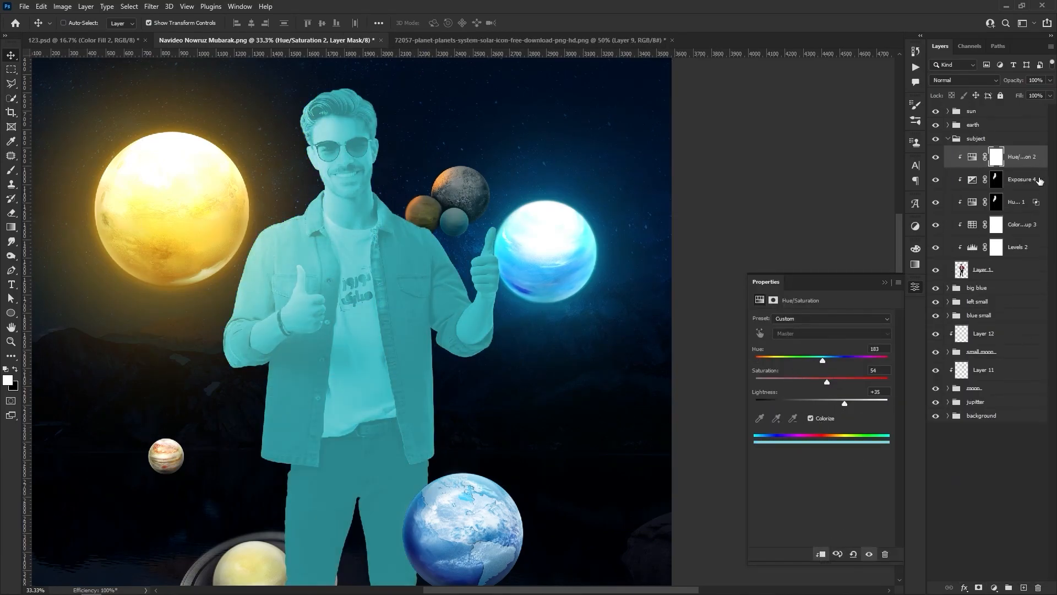
left_click(885, 282)
Limit the cyan adjustment to lighter underlying tones with Blend If and invert its mask to black
double_click(1042, 166)
left_click_drag(775, 302, 795, 307)
left_click(996, 106)
key("ctrl+i")
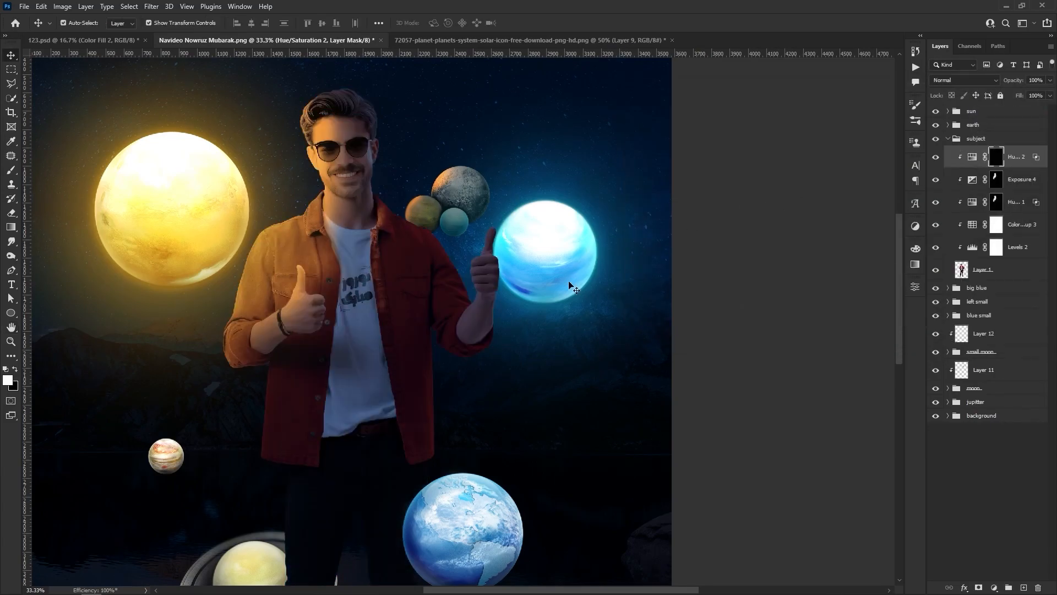
Paint cyan light on the mask along the planet-facing edge of the man's raised forearm and hand
left_click(496, 334, "ctrl")
left_click(496, 333, "ctrl")
left_click_drag(544, 314, 341, 317)
left_click_drag(573, 249, 541, 245)
left_click_drag(527, 219, 473, 285)
left_click_drag(482, 297, 472, 298)
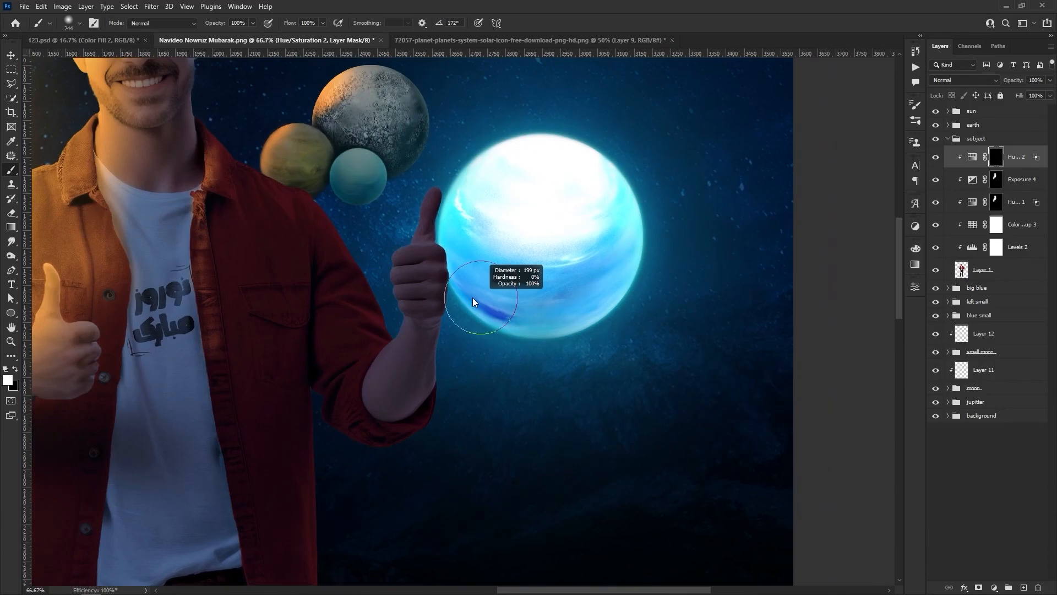
left_click_drag(449, 440, 462, 380)
left_click_drag(478, 332, 485, 331)
left_click_drag(467, 330, 461, 220)
Paint cyan light onto the fingers and thumb facing the blue planet, lowering the brush flow to 5%
left_click(454, 200, "ctrl")
left_click(455, 203, "ctrl")
left_click_drag(375, 175, 336, 172)
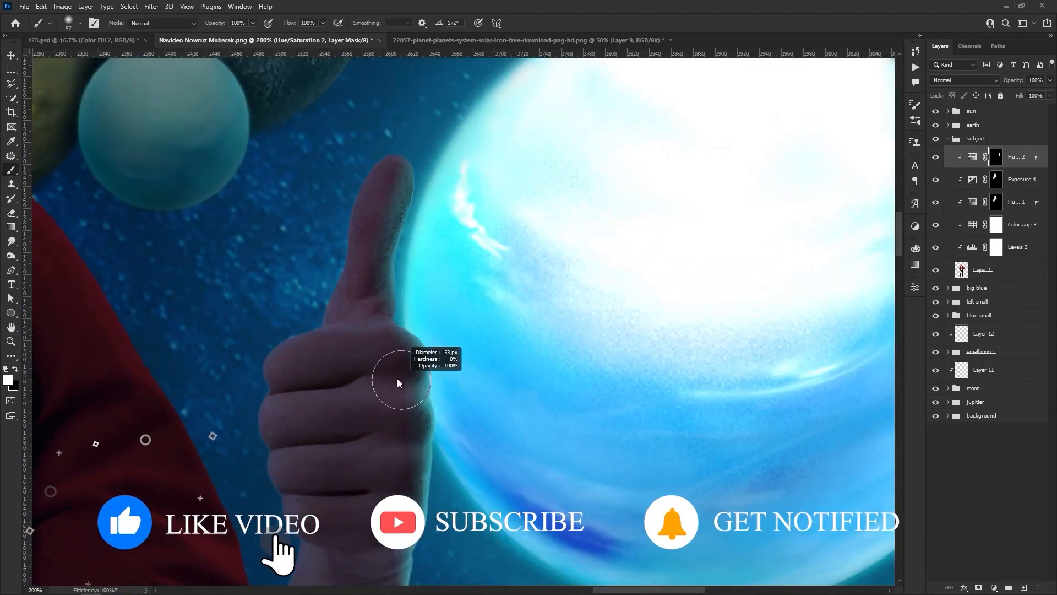
mouse_move(480, 383)
left_mouse_down()
mouse_move(570, 399)
mouse_move(573, 314)
left_mouse_up()
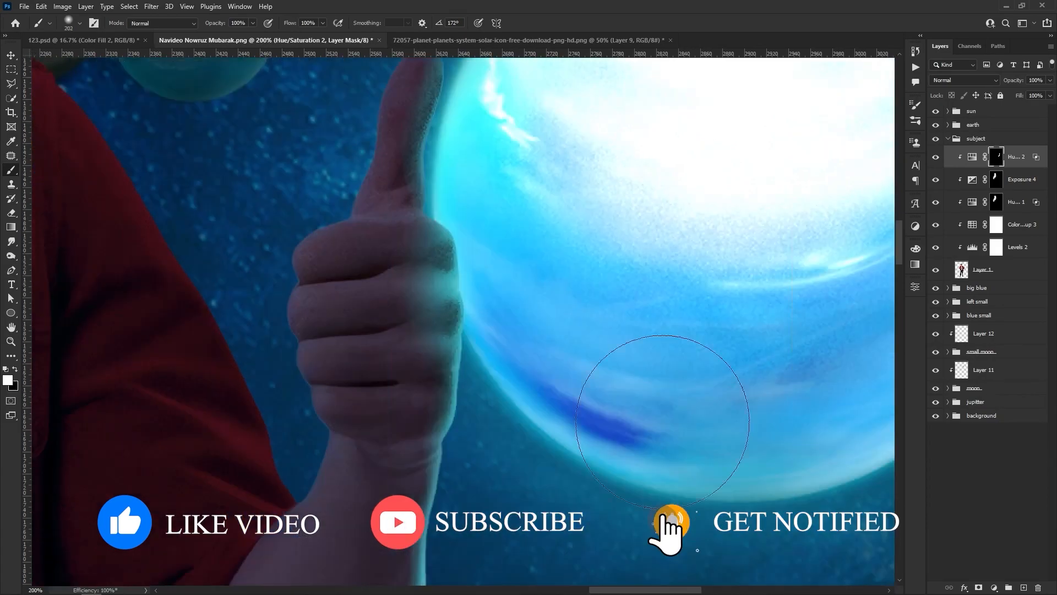
left_click_drag(500, 347, 491, 410)
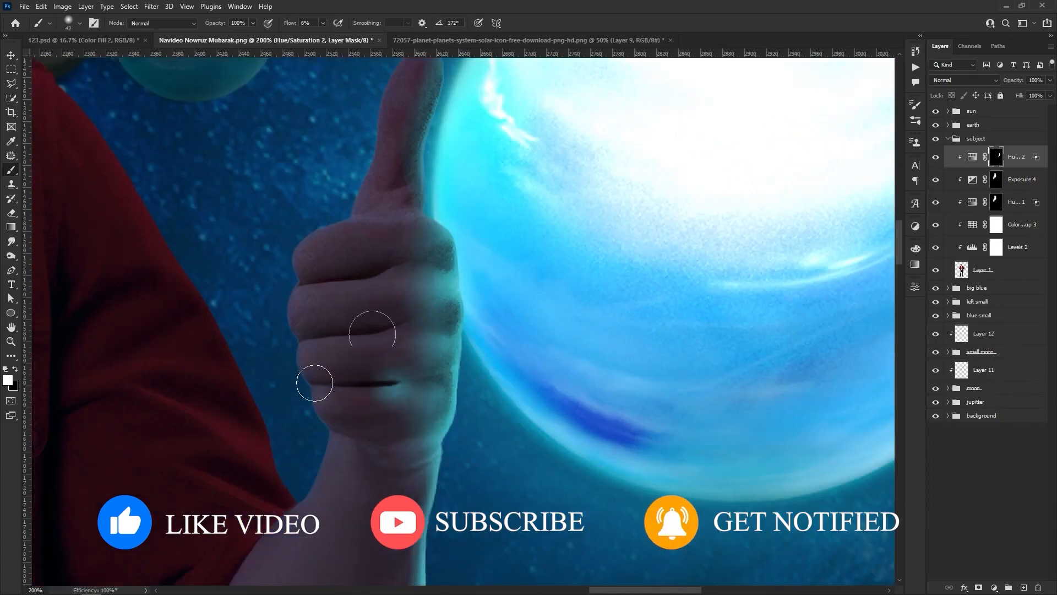
left_click_drag(322, 35, 320, 35)
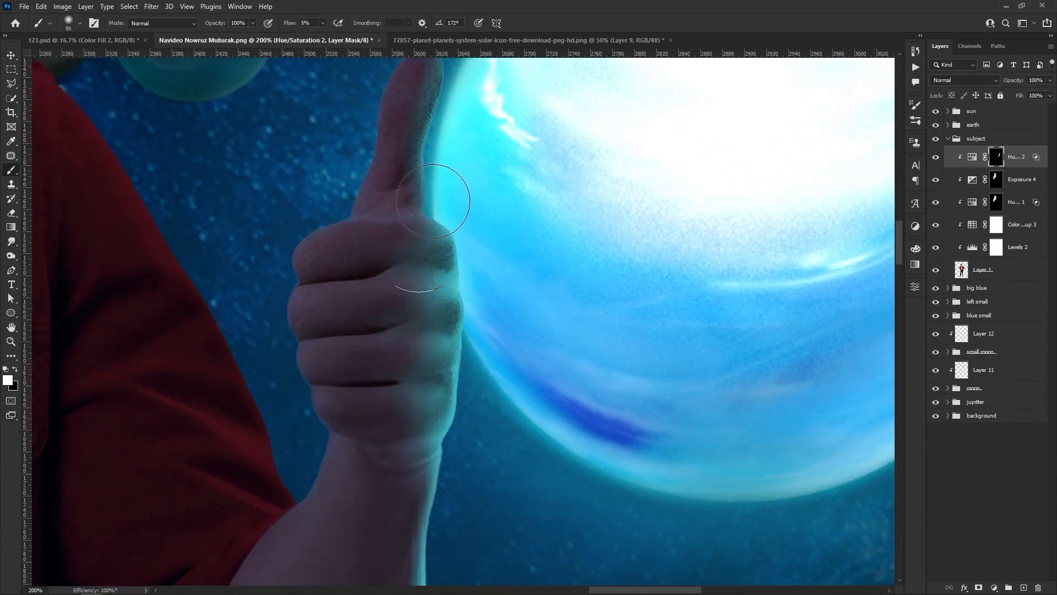
left_click_drag(426, 197, 422, 307)
Paint cyan light along the shirt's shoulder and upper sleeve on the blue planet's side
right_click(422, 208)
left_click(447, 214)
left_click(534, 226, "ctrl")
left_click(533, 226, "ctrl")
left_click(534, 226, "ctrl")
left_click(533, 226, "ctrl")
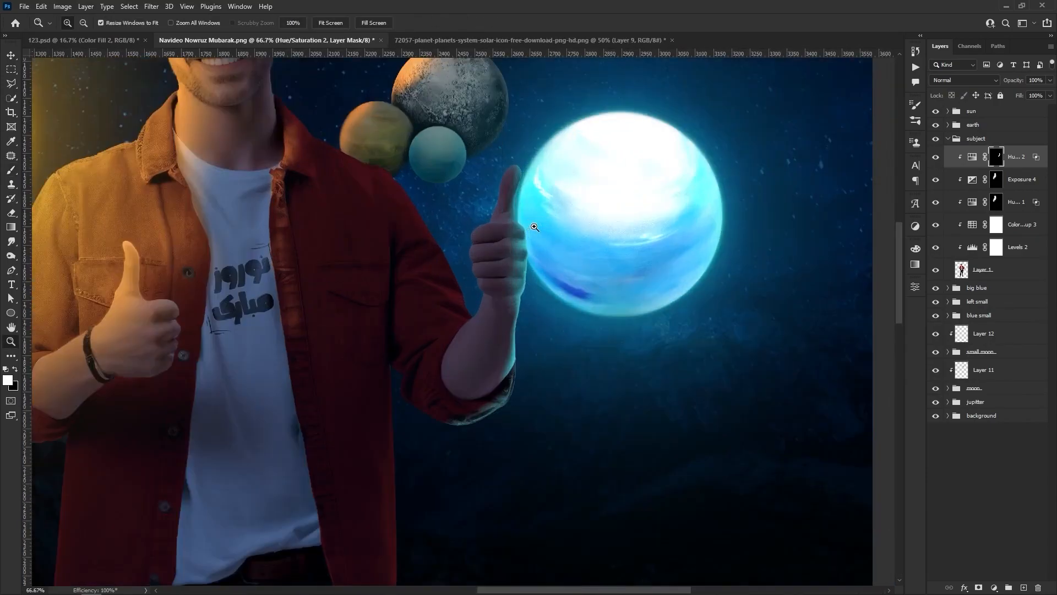
left_click(534, 226, "ctrl")
left_click_drag(369, 106, 389, 106)
left_click_drag(353, 115, 318, 145)
left_click_drag(242, 157, 288, 147)
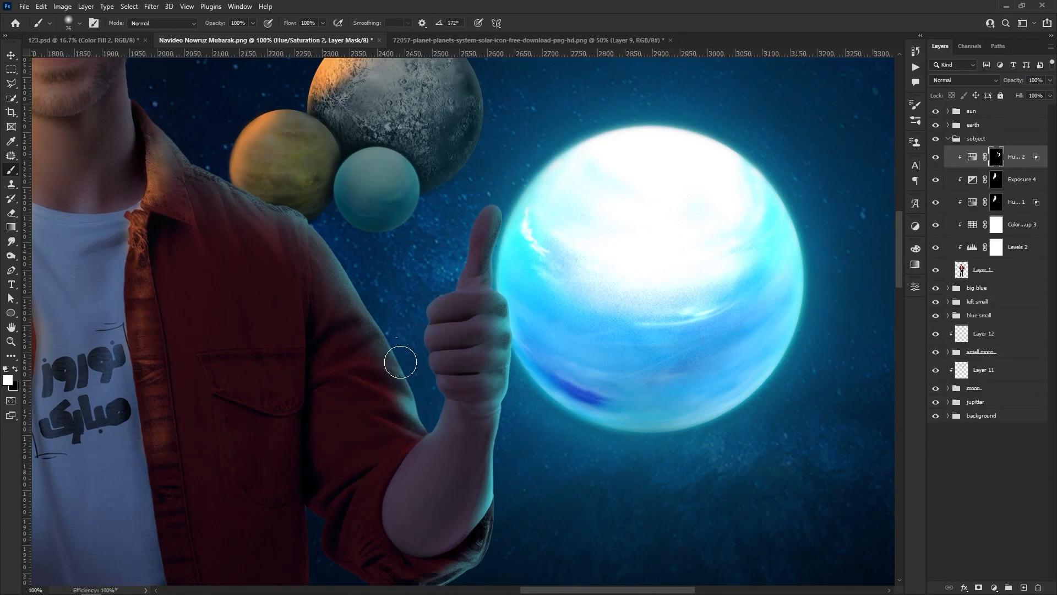
left_click_drag(358, 287, 399, 408)
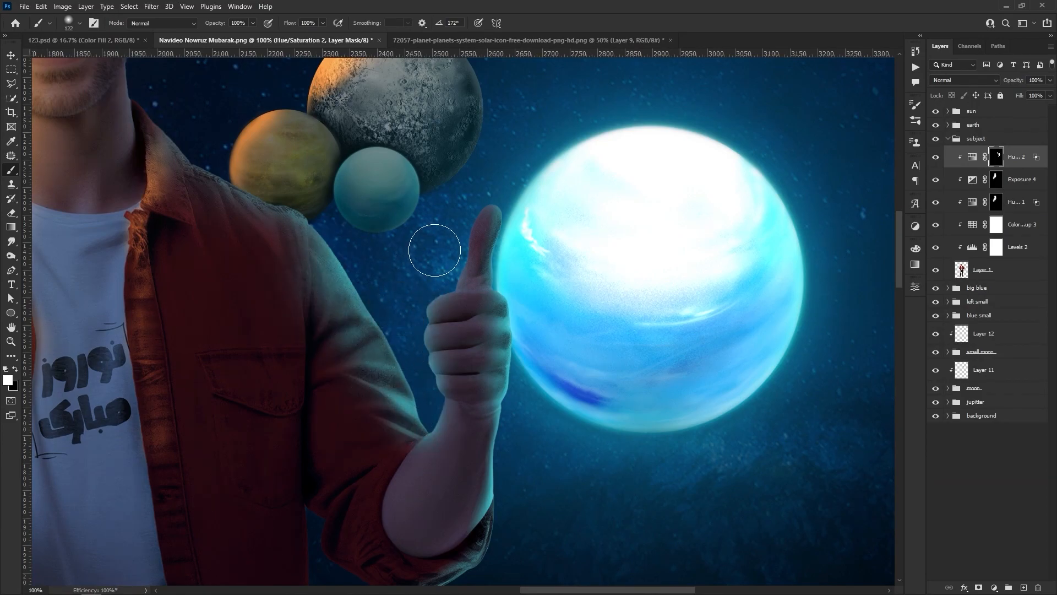
Paint a thin cyan rim light along the underside of the rolled sleeve at the elbow
key("ctrl+space")
right_click(430, 252)
left_click_drag(417, 467, 433, 212)
right_click(375, 332, "alt")
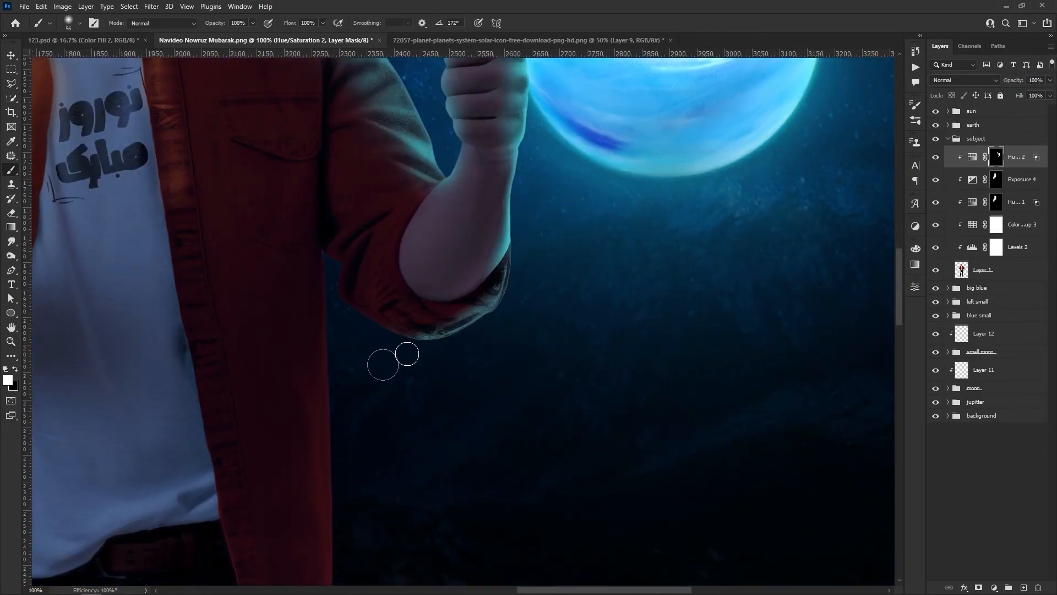
key("ctrl+space")
left_click(366, 319)
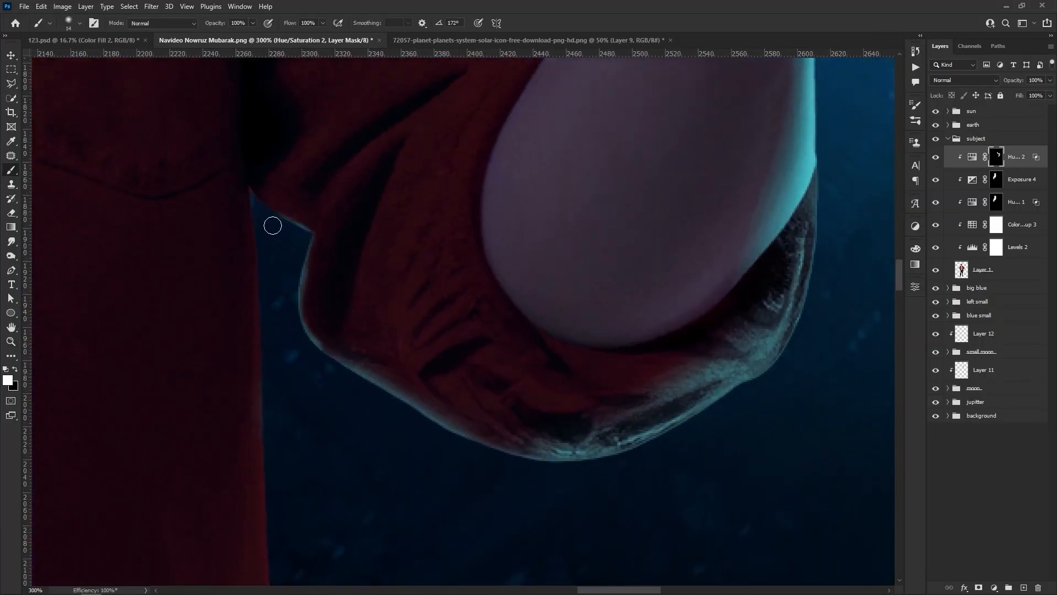
Paint soft cyan light down the outer edge of the shirt's front below the raised arm
key("ctrl+minus")
key("ctrl+minus")
left_click_drag(392, 321, 395, 335)
left_click_drag(398, 340, 391, 238)
right_click(392, 265, "alt")
mouse_move(396, 282)
left_mouse_down()
mouse_move(450, 397)
mouse_move(467, 339)
left_mouse_up()
left_click_drag(462, 336, 458, 421)
mouse_move(435, 223)
left_mouse_down()
mouse_move(456, 369)
mouse_move(463, 295)
left_mouse_up()
right_click(422, 353, "alt")
key("ctrl+minus")
left_click_drag(444, 359, 432, 319)
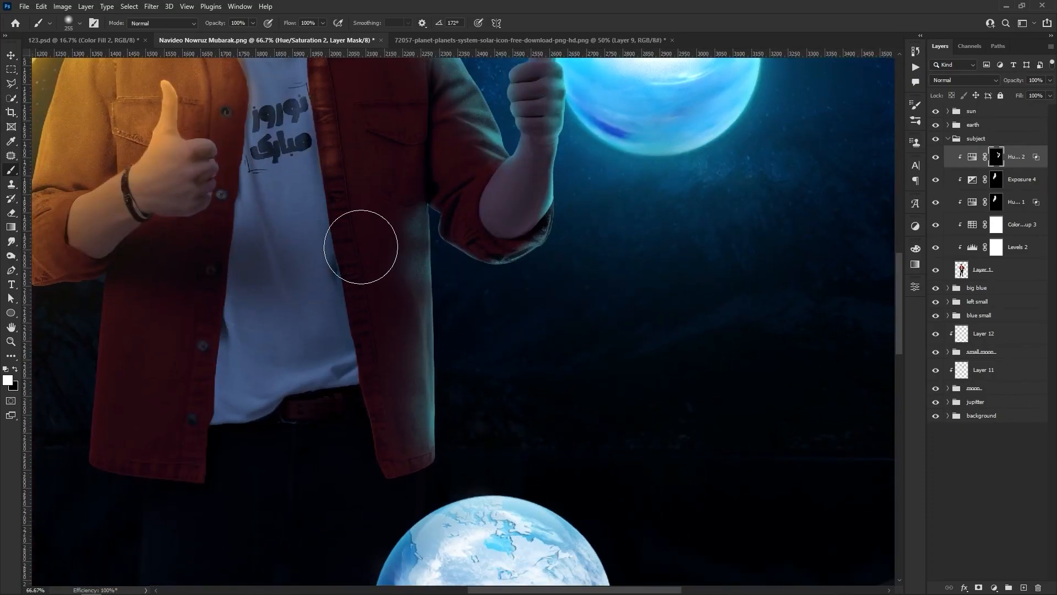
Paint soft cyan light onto the ear, cheek, jaw and sunglass lens on the blue planet's side, using 3% brush flow
key("ctrl+plus")
key("ctrl+minus")
key("ctrl+minus")
key("ctrl+minus")
left_click_drag(369, 118, 407, 299)
key("ctrl+plus")
key("ctrl+plus")
key("ctrl+plus")
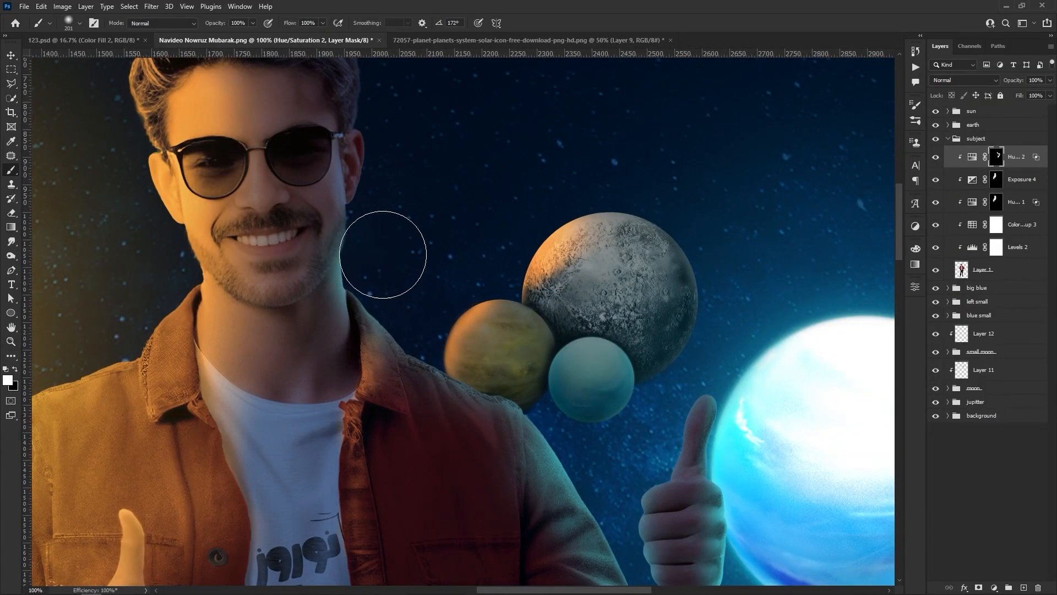
scroll(386, 260, "up", 3)
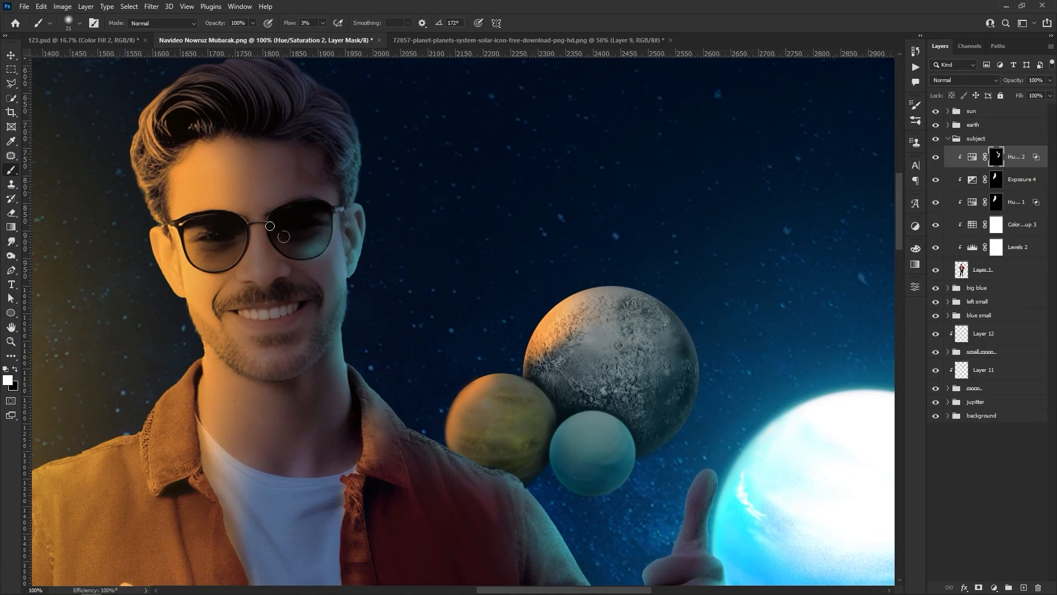
key("ctrl+plus")
key("ctrl+plus")
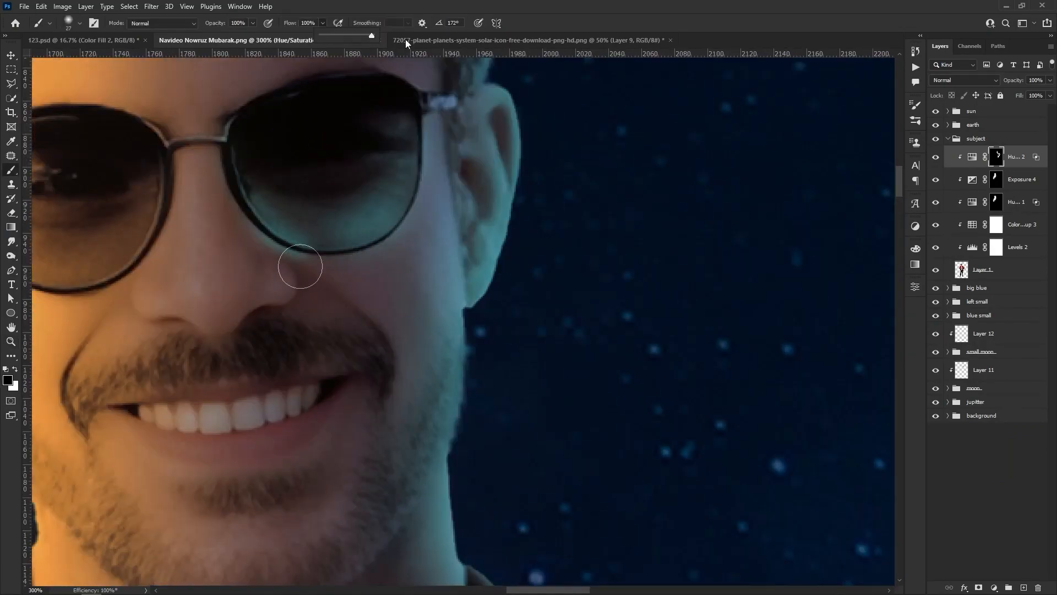
Add a clipped, masked Exposure adjustment above the subject's cyan Hue/Saturation and paint brighter highlights along the cyan-lit shoulder, arm and hand
key("v")
key("ctrl+minus")
key("ctrl+minus")
key("ctrl+minus")
key("ctrl+minus")
key("ctrl+minus")
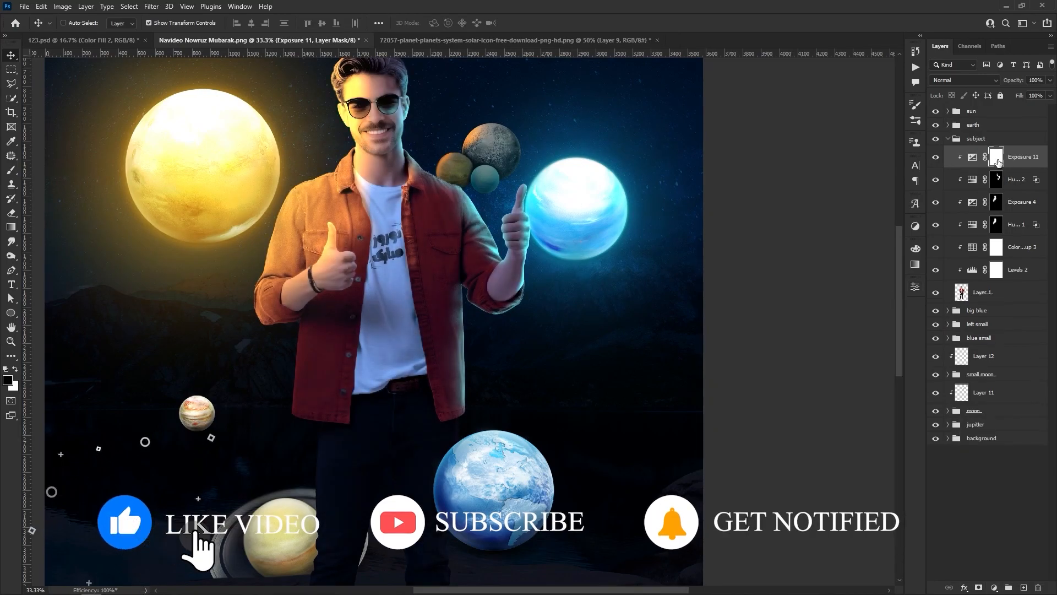
left_click_drag(998, 157, 1002, 162)
key("z")
right_click(448, 190)
left_click(532, 204)
key("v")
Copy the subject's cyan Hue/Saturation adjustment into the blue small group and clip it to that planet
left_click(986, 179)
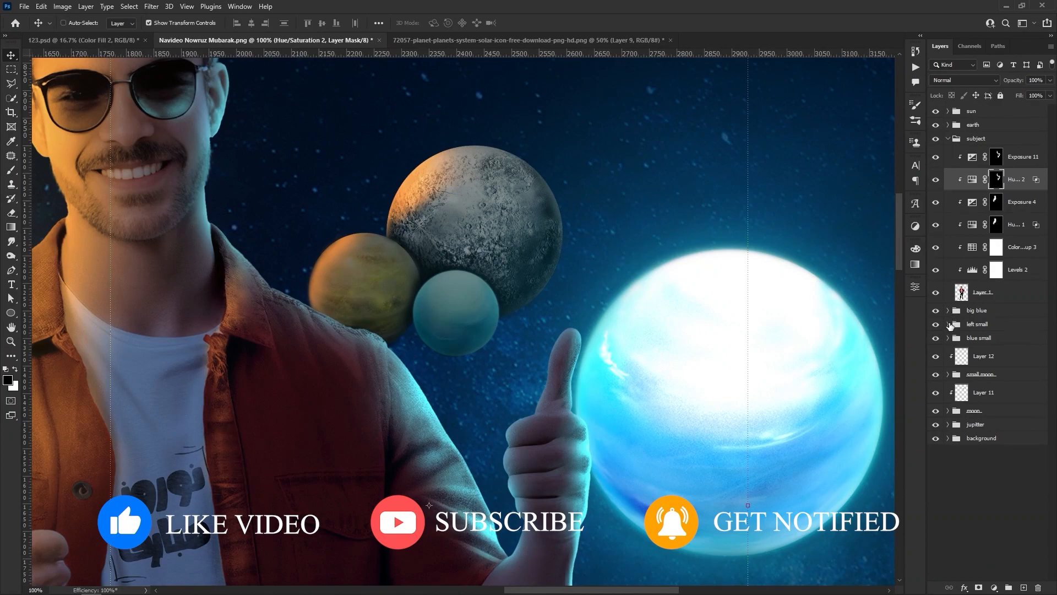
left_click_drag(1029, 191, 986, 348)
key("ctrl+alt+g")
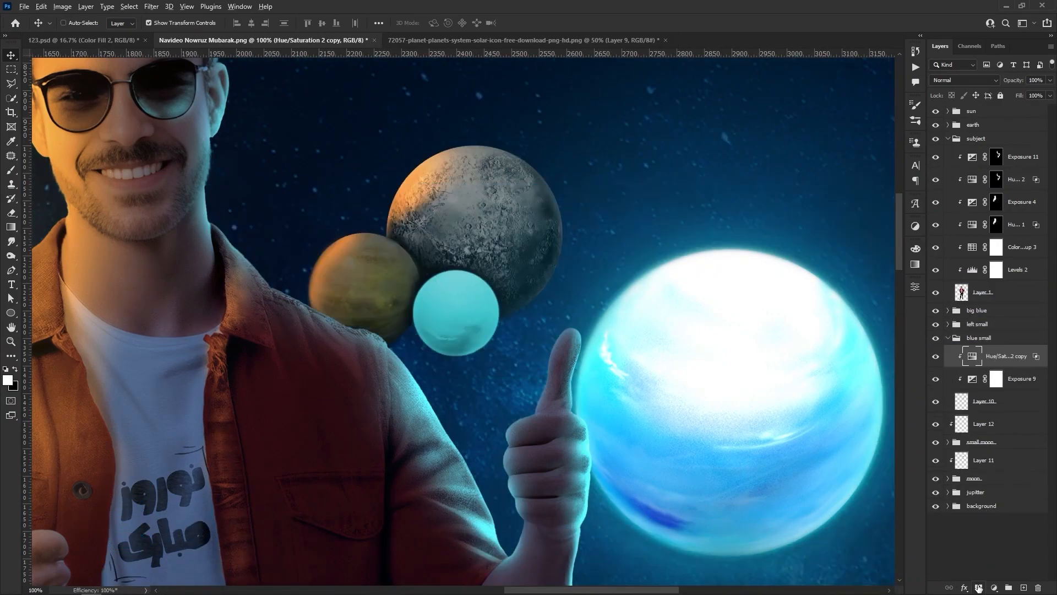
Restrict the small blue planet's cyan adjustment with a black mask and paint light along its lower edge
key("z")
left_click(484, 337)
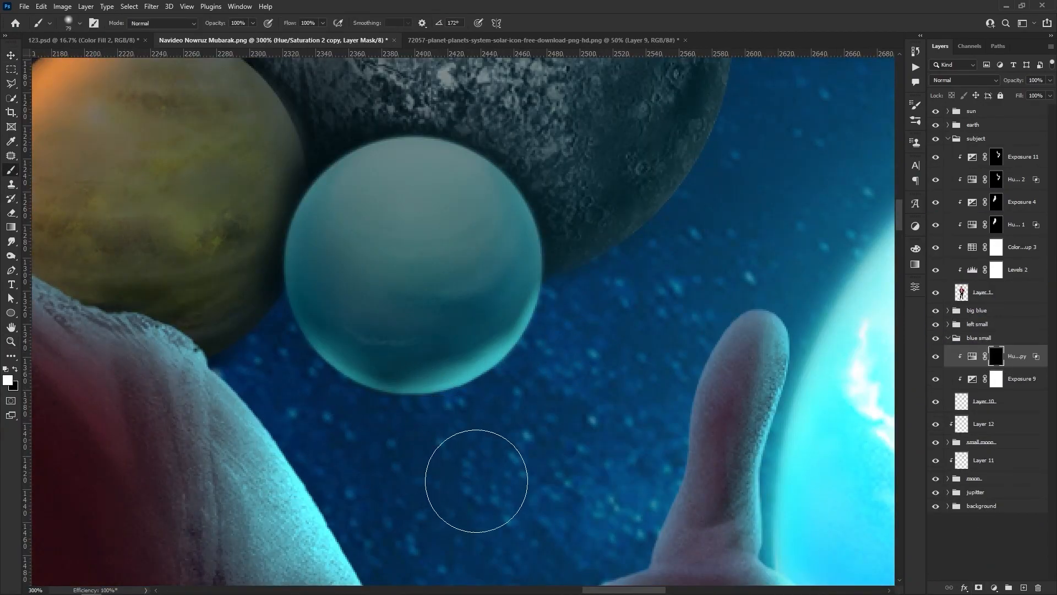
key("x")
key("v")
key("ctrl+minus")
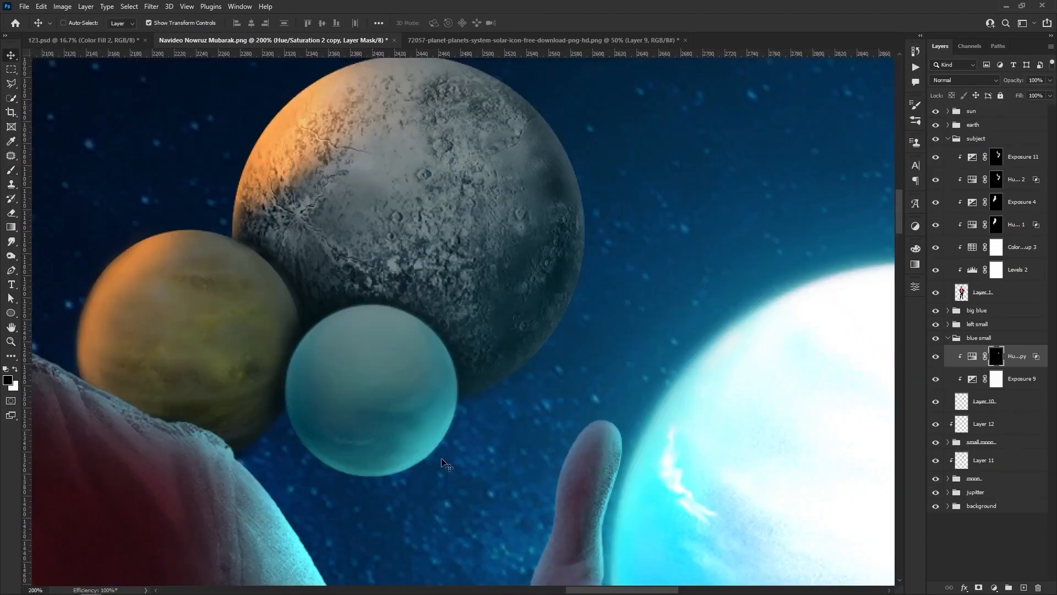
key("b")
key("x")
left_click(374, 391)
Copy the cyan Hue/Saturation into the small moon group with an inverted mask and paint cyan light on the yellow planet's lower edge
left_click(948, 442)
left_click(998, 460)
key("ctrl+i")
key("ctrl+i")
key("ctrl+plus")
left_click(936, 139)
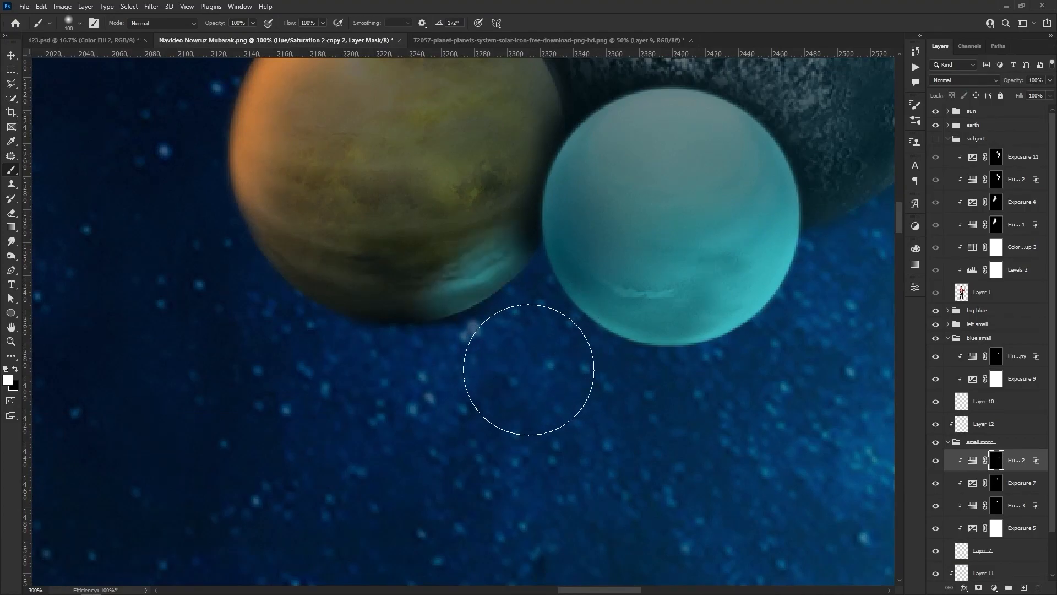
key("z")
key("ctrl+1")
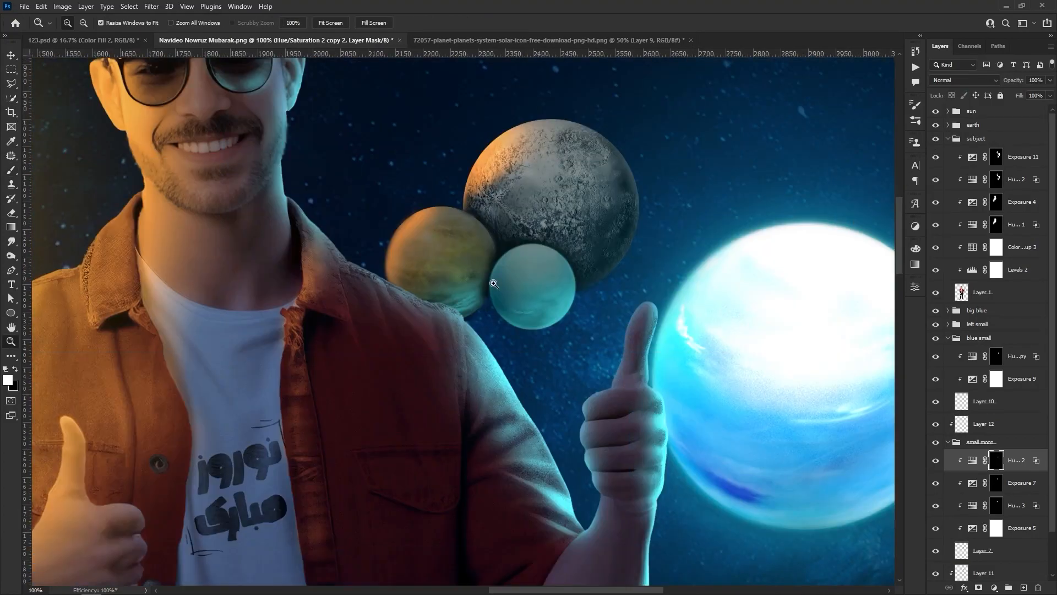
Copy the cyan Hue/Saturation into the moon group, clip it to the grey moon and invert its mask to black
left_click(297, 377)
left_click(948, 338)
left_click_drag(1016, 392, 1013, 531)
left_click(948, 375)
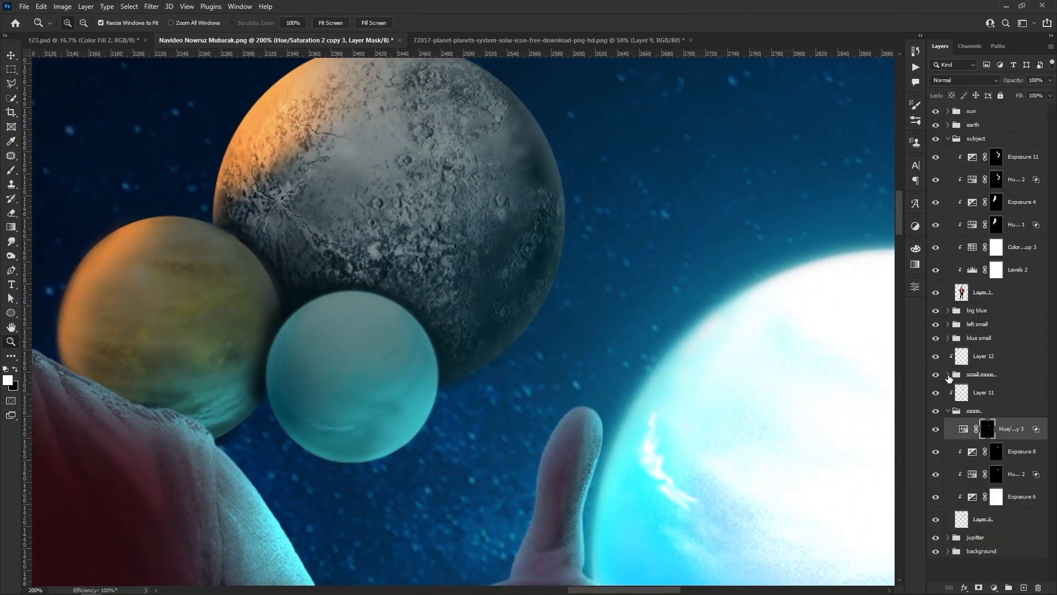
key("ctrl+i")
key("b")
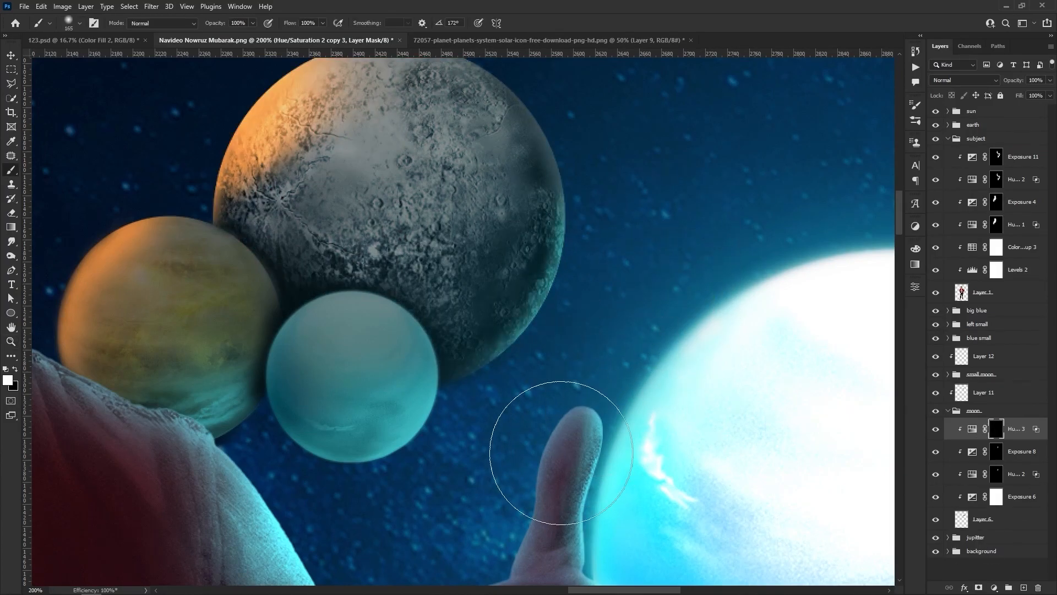
Paint cyan light along the grey moon's edge facing the big blue planet
left_click_drag(578, 439, 664, 300)
left_click_drag(559, 413, 627, 280)
key("z")
right_click(508, 311)
left_click(524, 332)
right_click(542, 248)
left_click(558, 254)
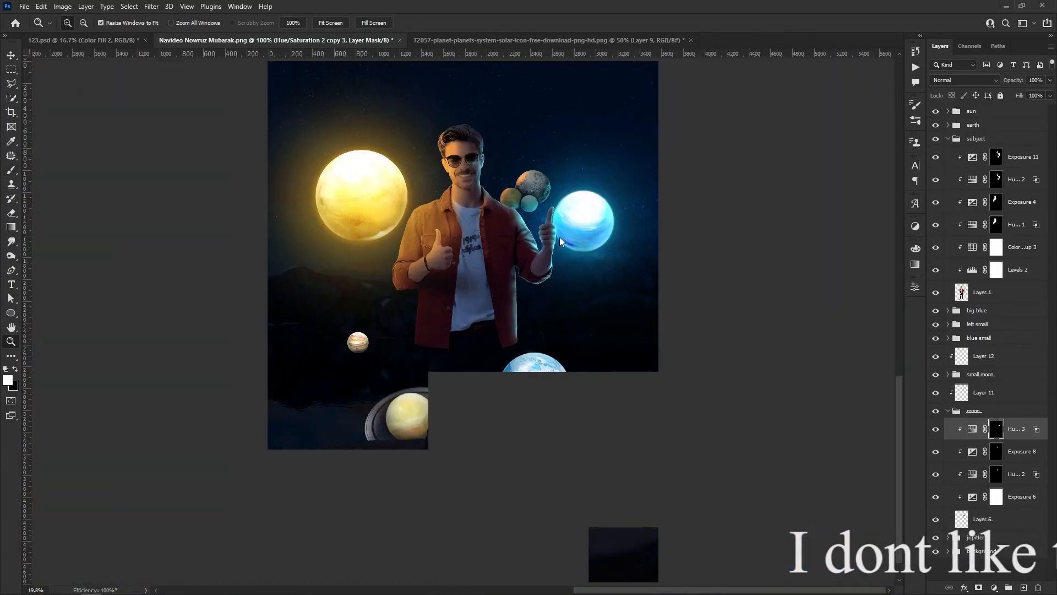
left_click(948, 411)
Refine the cyan light around the elbow and rolled sleeve on the subject's cyan Hue/Saturation mask
left_click(553, 271)
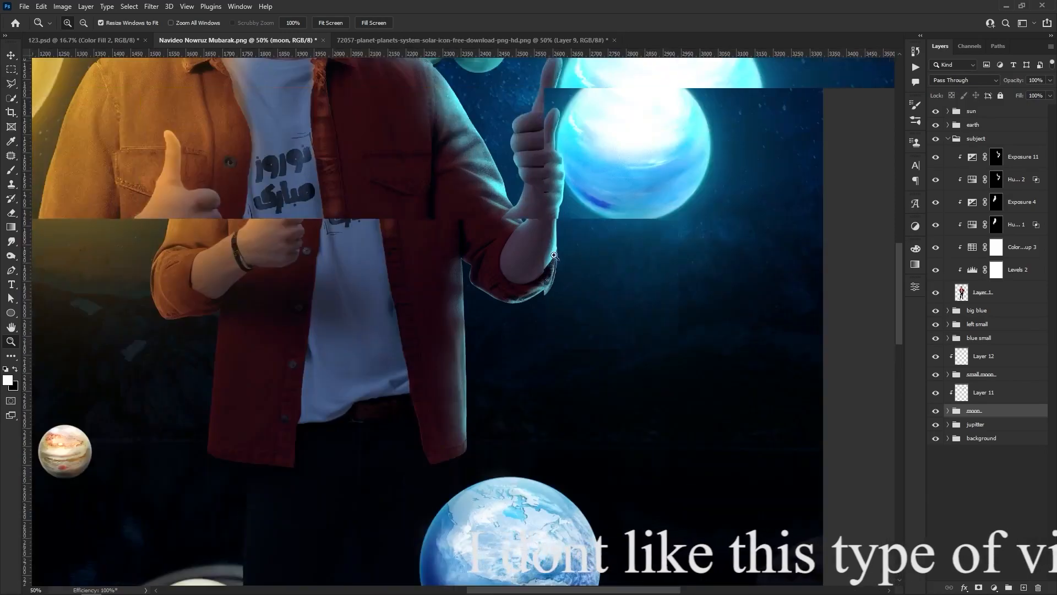
key("b")
left_click(997, 180)
left_click_drag(535, 263, 500, 299)
key("x")
mouse_move(482, 247)
left_mouse_down()
mouse_move(504, 257)
mouse_move(534, 232)
left_mouse_up()
key("z")
key("b")
key("x")
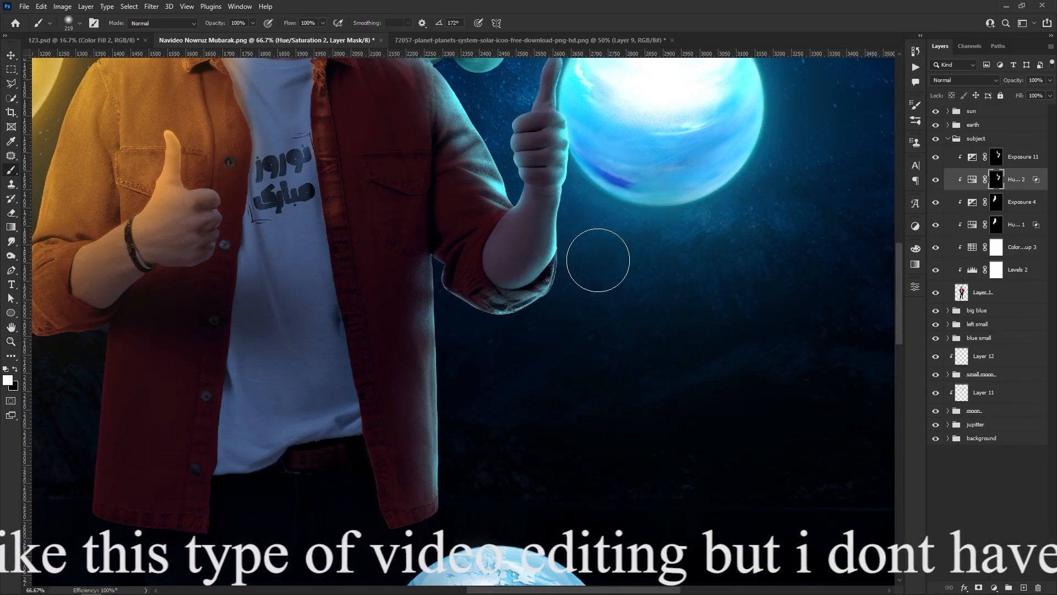
key("ctrl+0")
left_click(948, 138)
left_click(948, 152)
left_click(987, 170)
key("z")
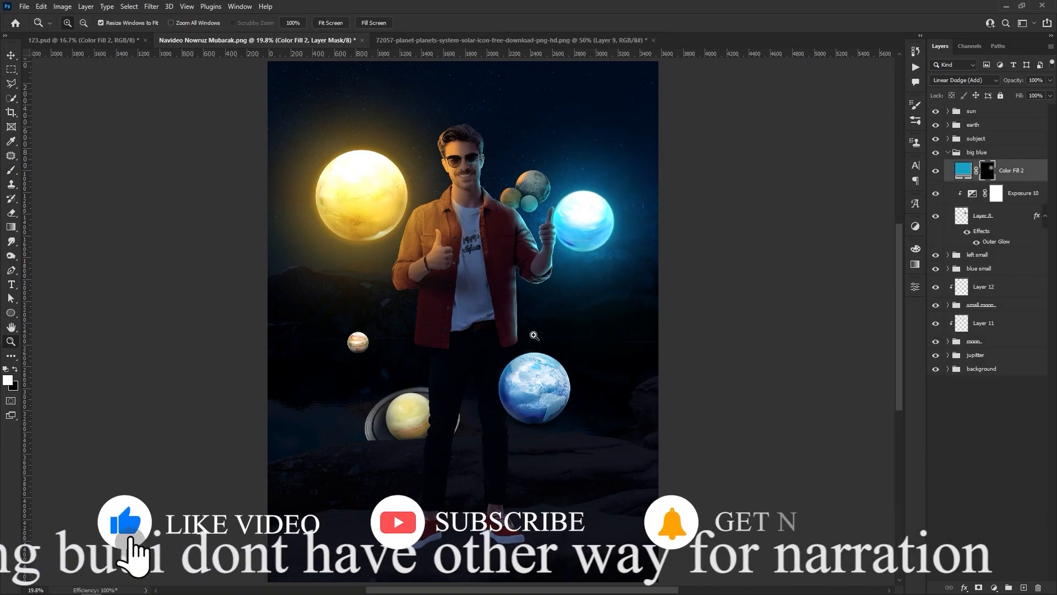
Darken the small striped planet beside the subject with a clipped Exposure adjustment at gamma correction 0.69
left_click(534, 336)
left_click(314, 265)
left_click(314, 265)
key("v")
left_click(321, 266, "ctrl")
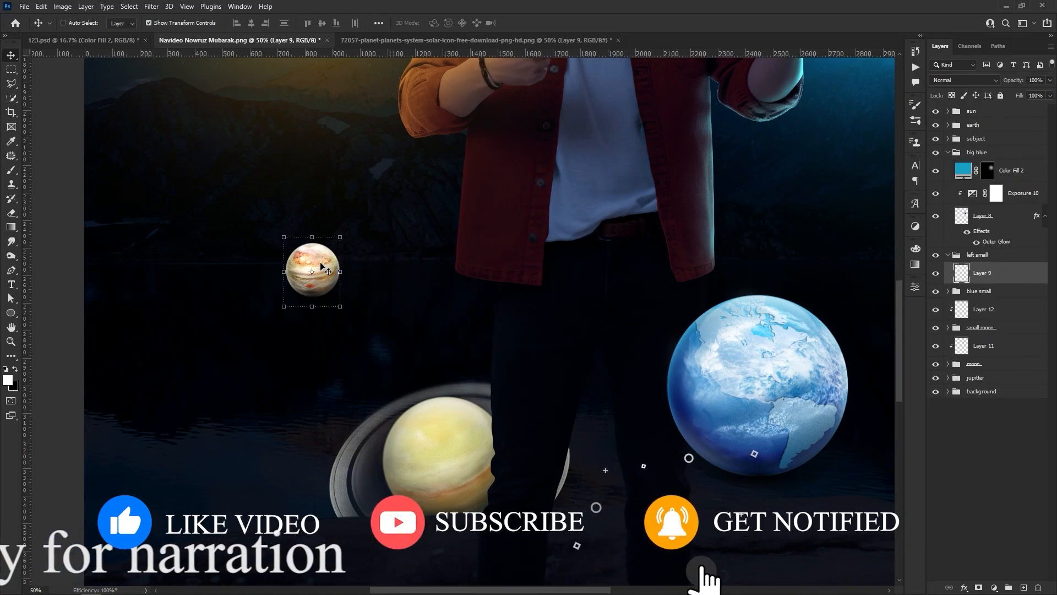
left_click(948, 152)
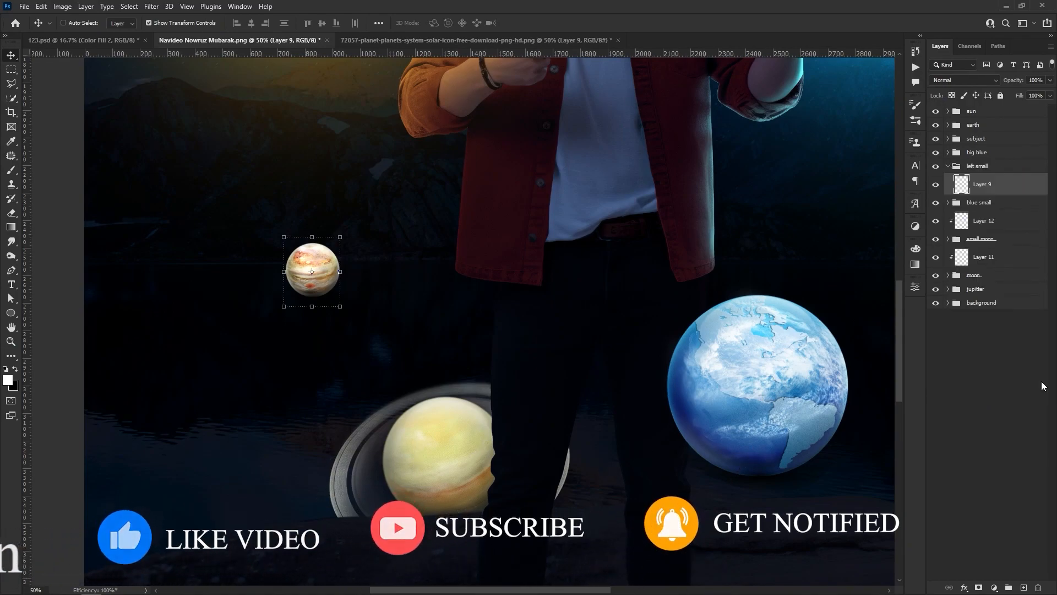
left_click(994, 588)
left_click(958, 463)
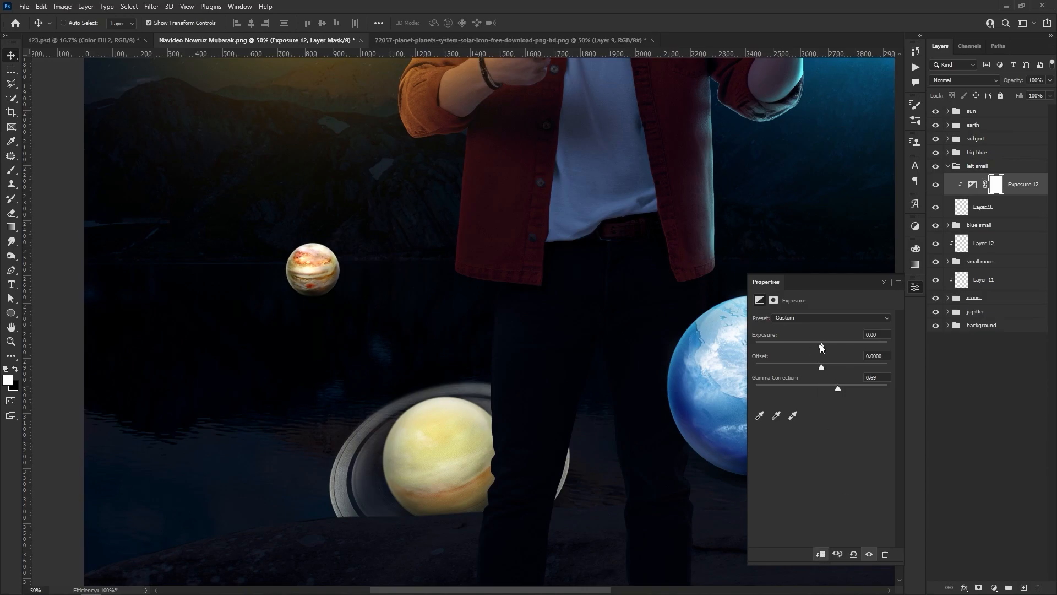
left_click(885, 282)
Copy the subject's warm Hue/Saturation adjustment above the left small planet's Exposure and give it a black mask
left_click(948, 111)
left_click(948, 111)
left_click(948, 139)
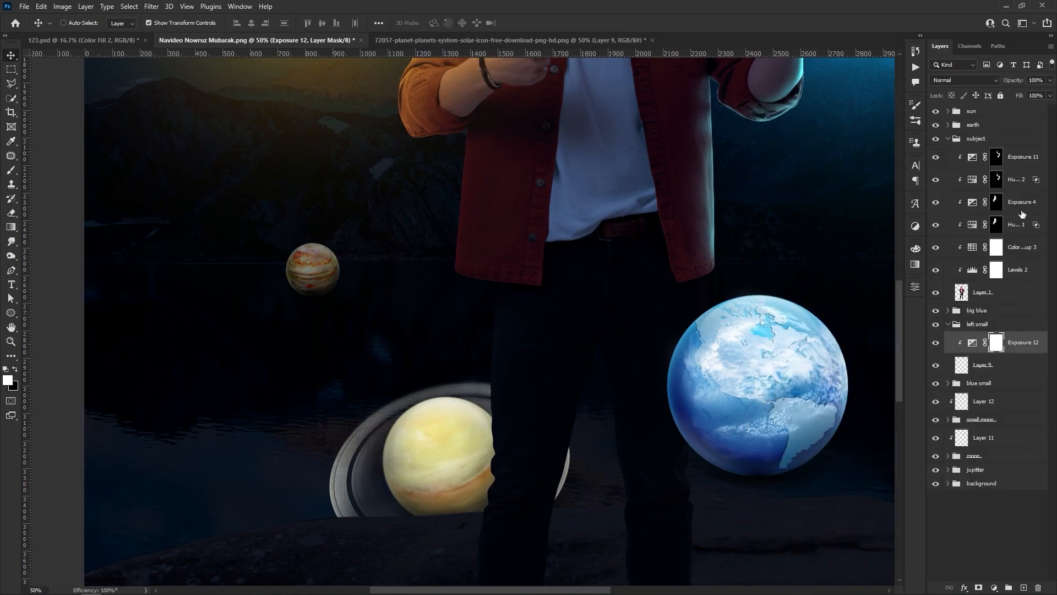
left_click_drag(1018, 225, 1010, 339)
left_click(978, 587, "alt")
Paint warm orange light onto the top of the small striped planet, using about 12% brush flow
key("z")
left_click(317, 238)
key("b")
right_click(380, 236)
left_click_drag(293, 229, 298, 229)
left_click_drag(204, 226, 212, 227)
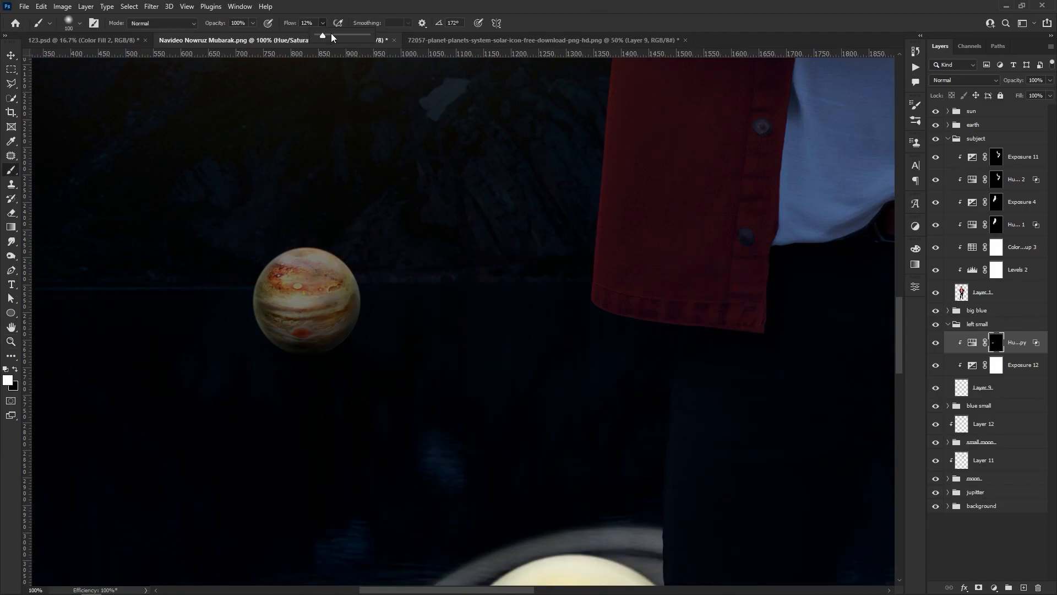
left_click_drag(338, 183, 364, 182)
Paint a black shadow over the small striped planet's underside on a new clipped layer and set the layer's opacity to 76%
key("z")
left_click(348, 332)
left_click(1006, 387)
left_click(1018, 343)
left_click(1024, 588)
left_click_drag(446, 349, 518, 351)
key("b")
left_click_drag(353, 324, 198, 329)
key("x")
key("bracketleft")
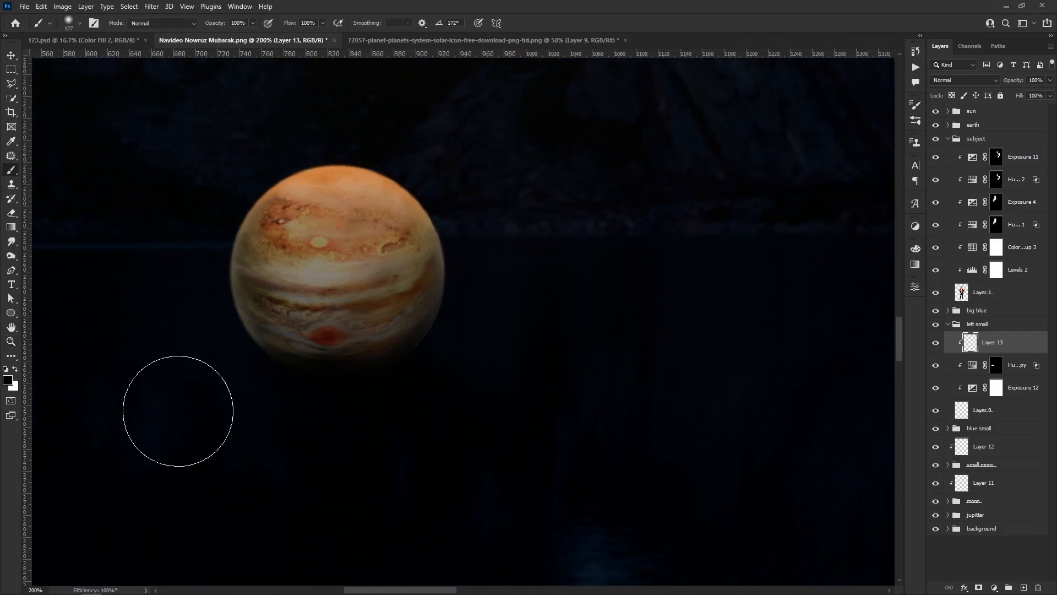
key("z")
key("ctrl+minus")
left_click(452, 246)
key("ctrl+0")
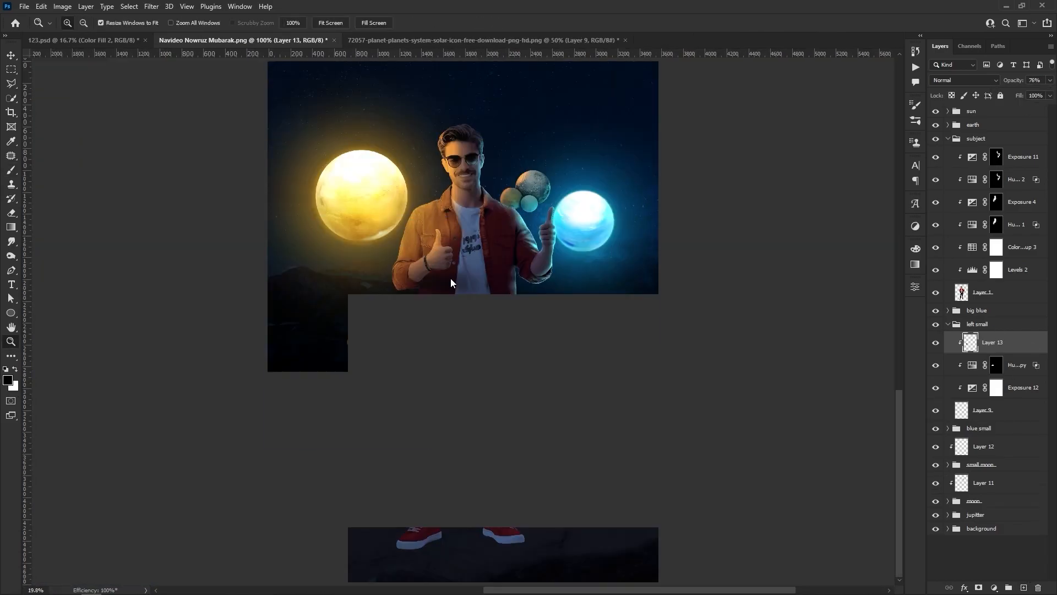
Darken the small striped planet's Exposure adjustment to gamma correction 0.50 and exposure about -1.61
left_click(356, 331)
left_click(355, 332)
key("v")
double_click(972, 388)
left_click_drag(838, 388, 850, 386)
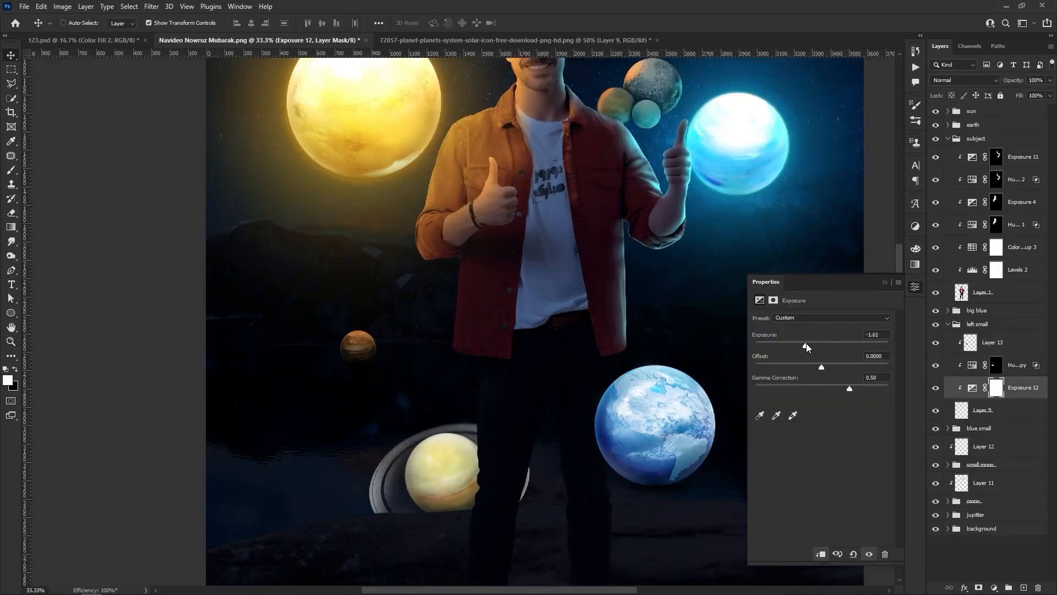
Darken the ringed planet with a clipped Exposure adjustment at gamma correction 0.61 and exposure about -2.17
left_click_drag(473, 390, 437, 299)
left_click(418, 382, "ctrl")
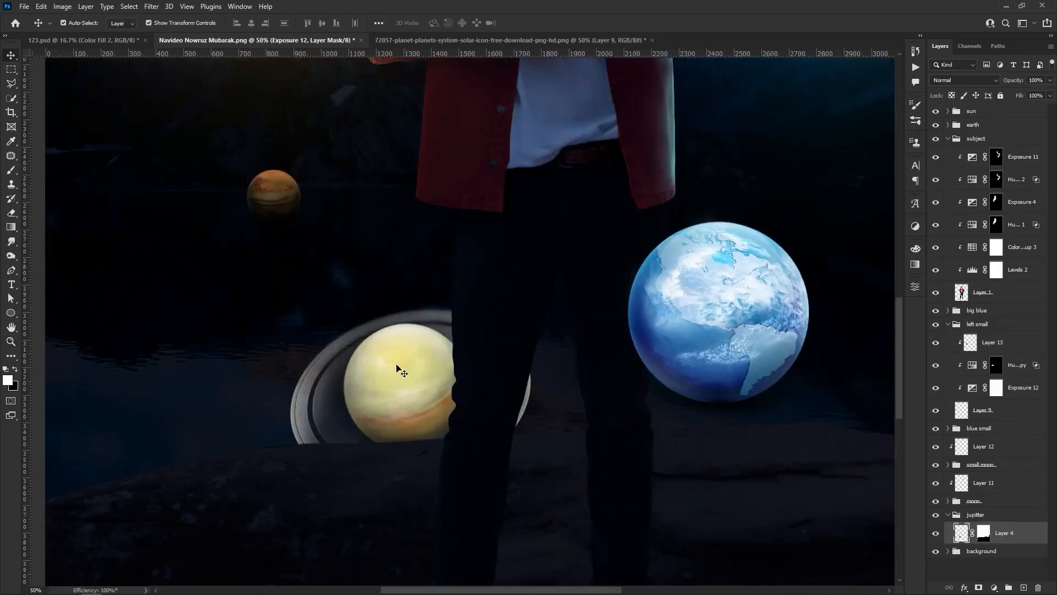
left_click(400, 368, "ctrl")
left_click(948, 325)
left_click(994, 588)
left_click(988, 458)
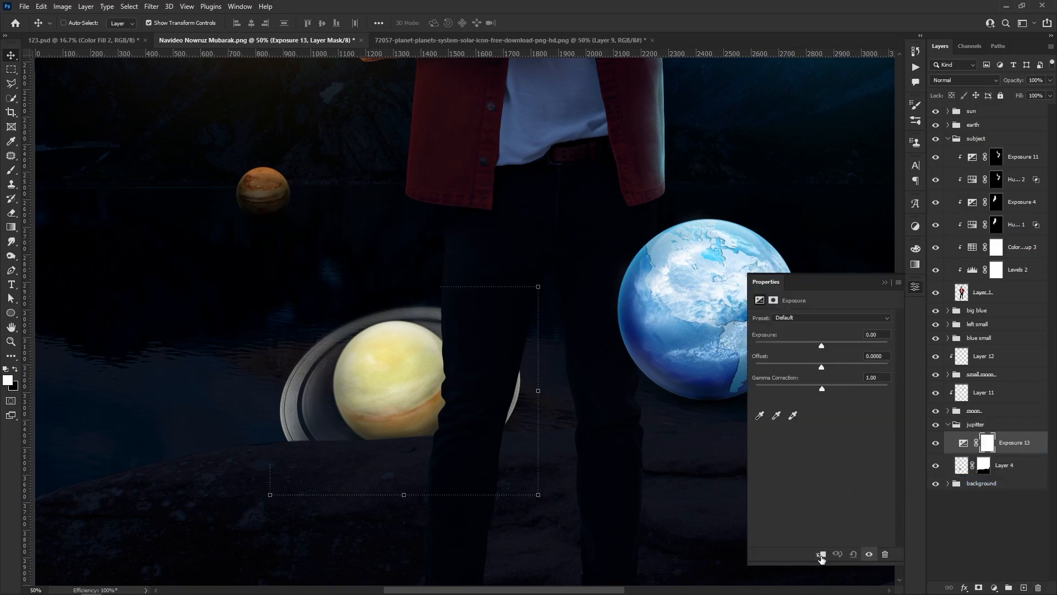
left_click_drag(838, 389, 842, 389)
left_click_drag(822, 345, 803, 347)
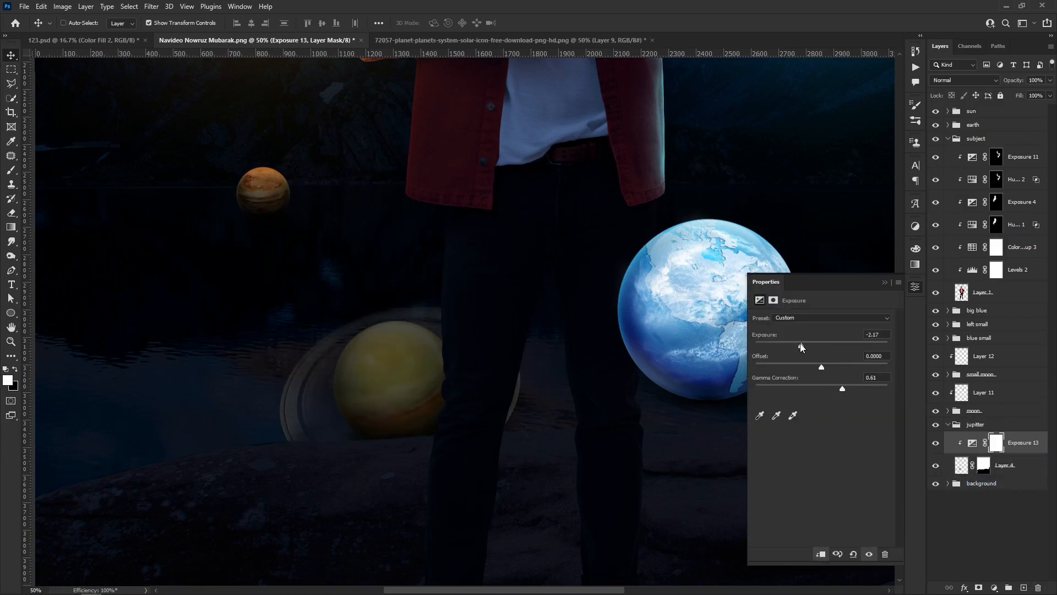
Copy the warm Hue/Saturation above the ringed planet's Exposure, replacing its mask with a new black one
left_click_drag(1024, 422, 1023, 427)
left_click(996, 443)
key("Delete")
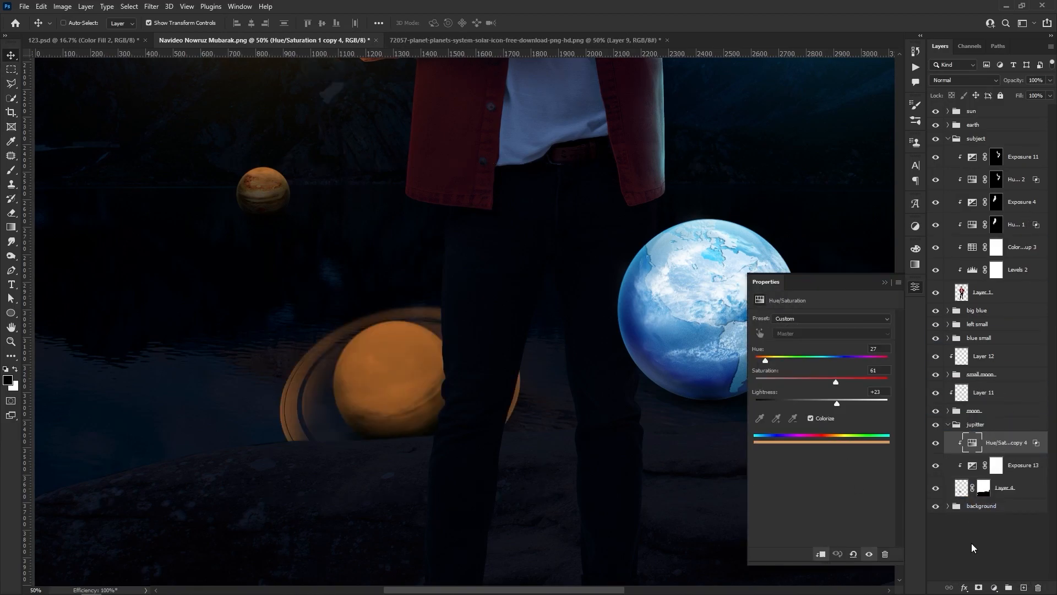
left_click(979, 588)
key("ctrl+i")
Paint warm orange light across the top of the ringed planet and its ring with a large soft brush
left_click(374, 355, "ctrl")
key("b")
mouse_move(379, 254)
left_mouse_down()
mouse_move(394, 265)
mouse_move(298, 264)
left_mouse_up()
key("bracketright")
key("bracketright")
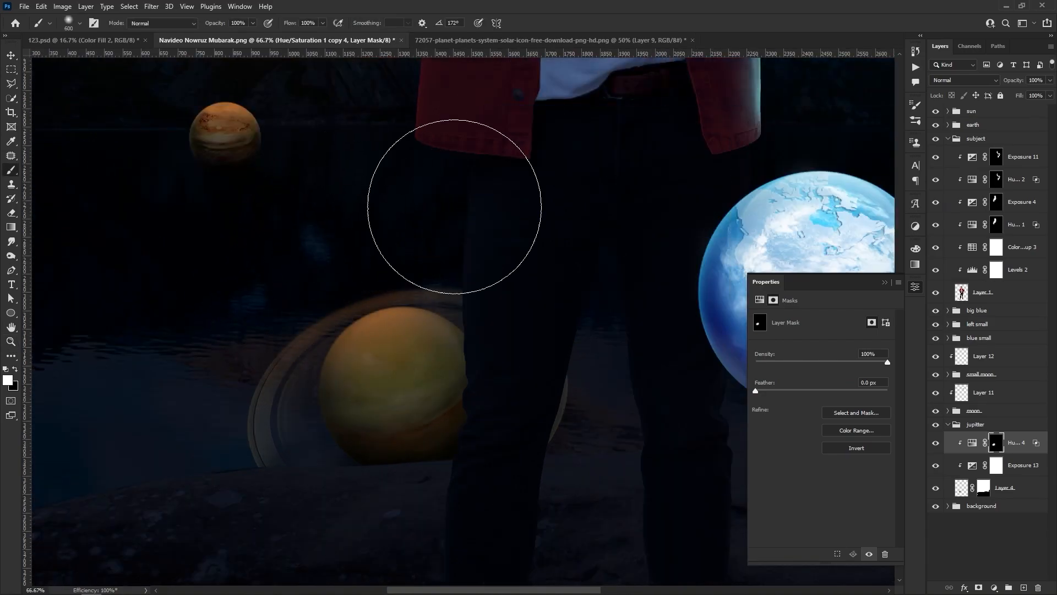
left_click_drag(1028, 92, 1031, 93)
key("z")
right_click(315, 310)
left_click(330, 315)
Add a second clipped Exposure adjustment to the ringed planet, mask it out and paint a dark shadow over the planet's lower part
double_click(426, 427)
left_click(426, 428)
key("b")
left_click(994, 588)
left_click(988, 458)
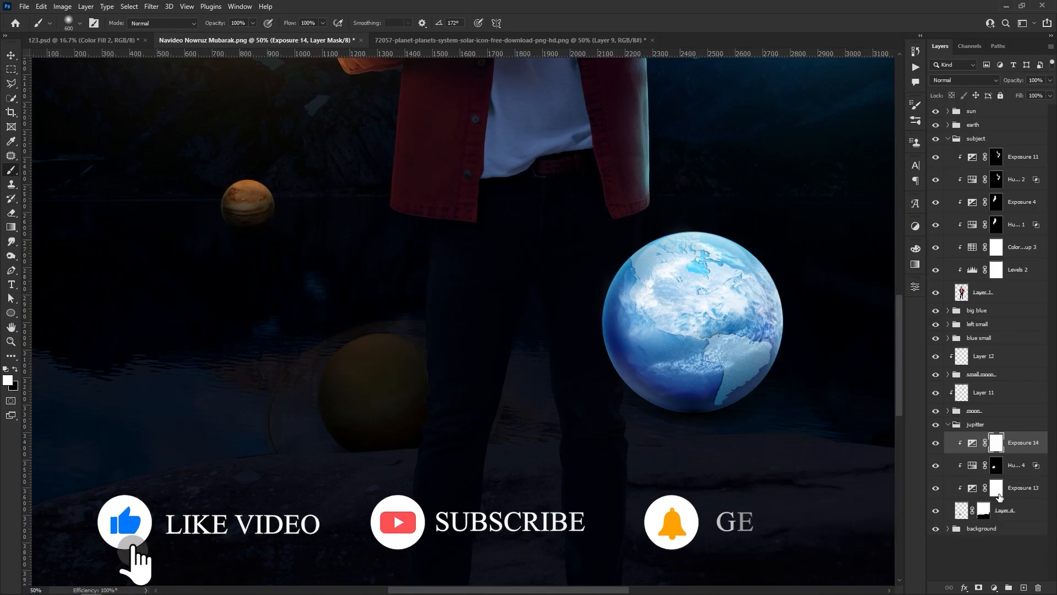
scroll(431, 425, "up", 1)
left_click_drag(431, 425, 448, 324)
mouse_move(435, 366)
left_mouse_down()
mouse_move(365, 392)
mouse_move(400, 369)
left_mouse_up()
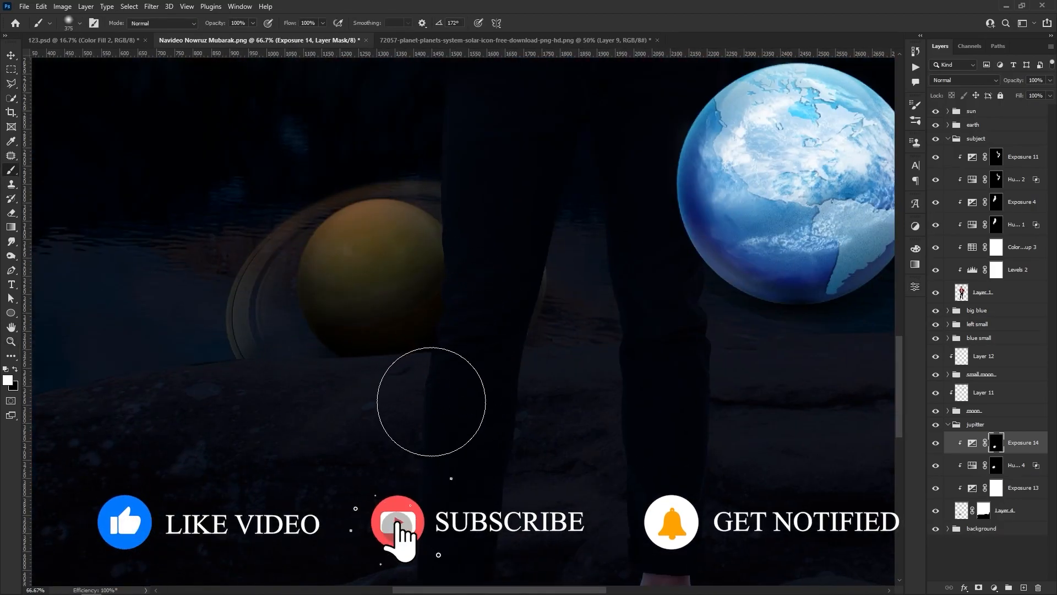
Lower the exposure value in the ringed planet's first Exposure adjustment slightly further
key("z")
right_click(394, 294)
left_click(410, 297)
double_click(424, 427)
key("v")
double_click(972, 488)
left_click_drag(794, 346, 789, 344)
left_click(885, 282)
Select the Earth planet's layer beside the subject's legs
key("z")
key("ctrl+0")
left_click(533, 389)
left_click(510, 363)
key("v")
left_click(455, 414, "ctrl")
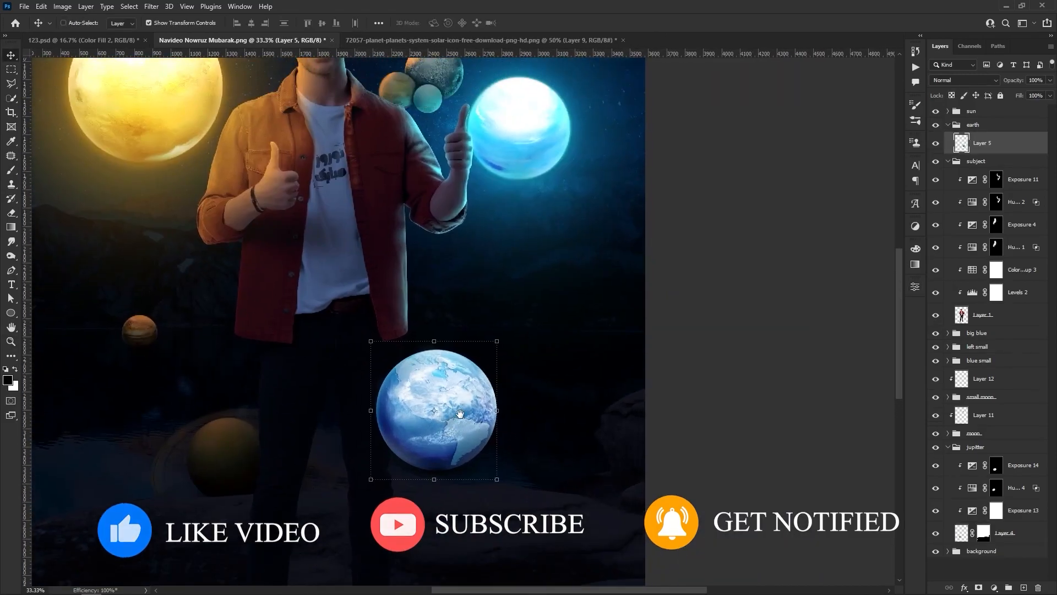
Copy the big blue planet's cyan Color Fill layer into the earth group, directly above the Earth layer
left_click(948, 334)
left_click_drag(1052, 343, 1047, 401)
left_click_drag(1033, 288, 1034, 470)
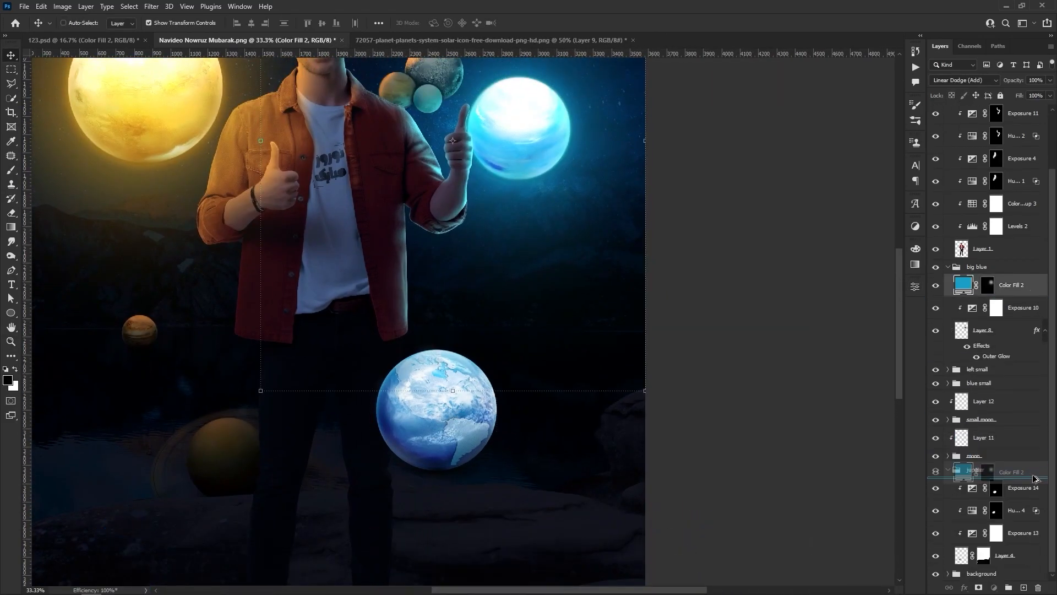
left_click_drag(1023, 292, 1022, 290)
scroll(1022, 290, "up", 3)
left_click_drag(1021, 351, 1010, 141)
left_click(949, 559)
left_click(990, 145)
Replace the copied Color Fill's mask with a black one and paint a soft cyan glow over Earth at 12% flow
key("Delete")
left_click(978, 588, "alt")
key("z")
left_click(440, 391)
key("b")
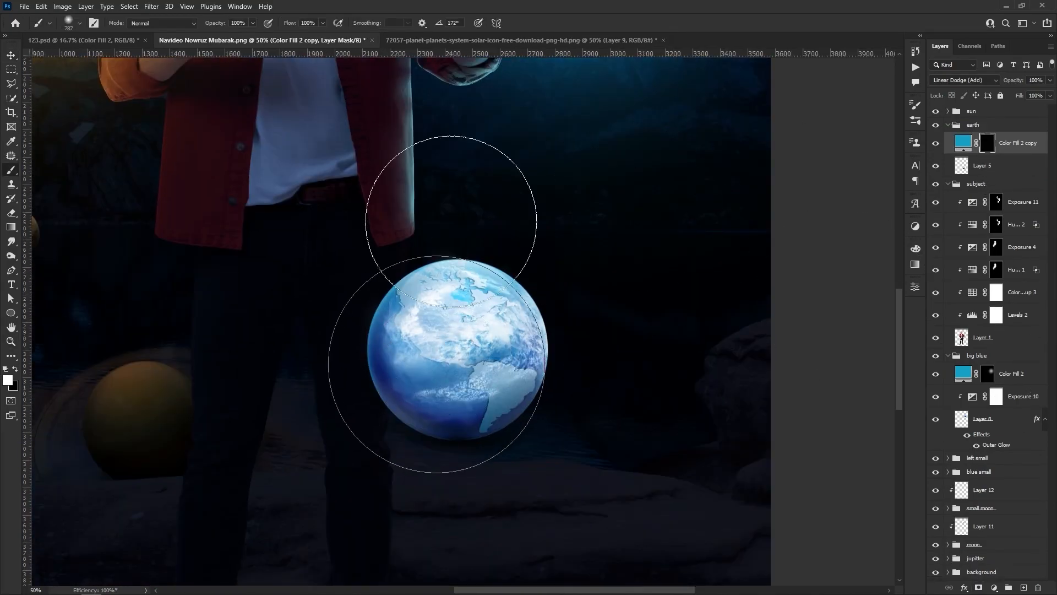
right_click(466, 319, "alt")
left_click(453, 339)
left_click(453, 339)
left_click(453, 339)
Add a clipped Exposure adjustment to Earth with exposure about +0.94 and gamma correction about 0.79
left_click(1001, 166)
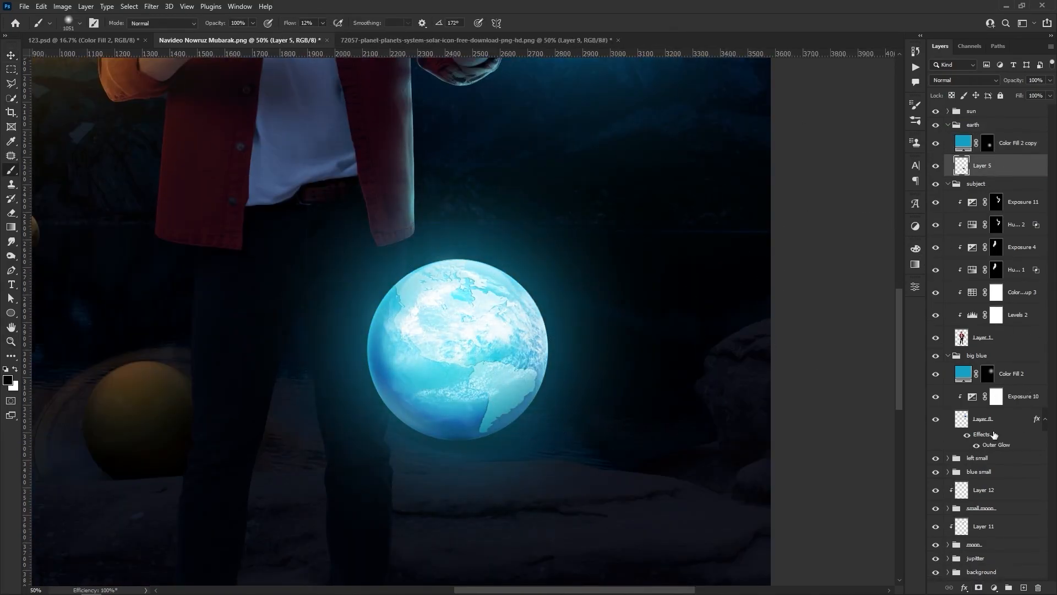
left_click(994, 588)
left_click(994, 460)
left_click(821, 554)
left_click_drag(822, 345, 831, 345)
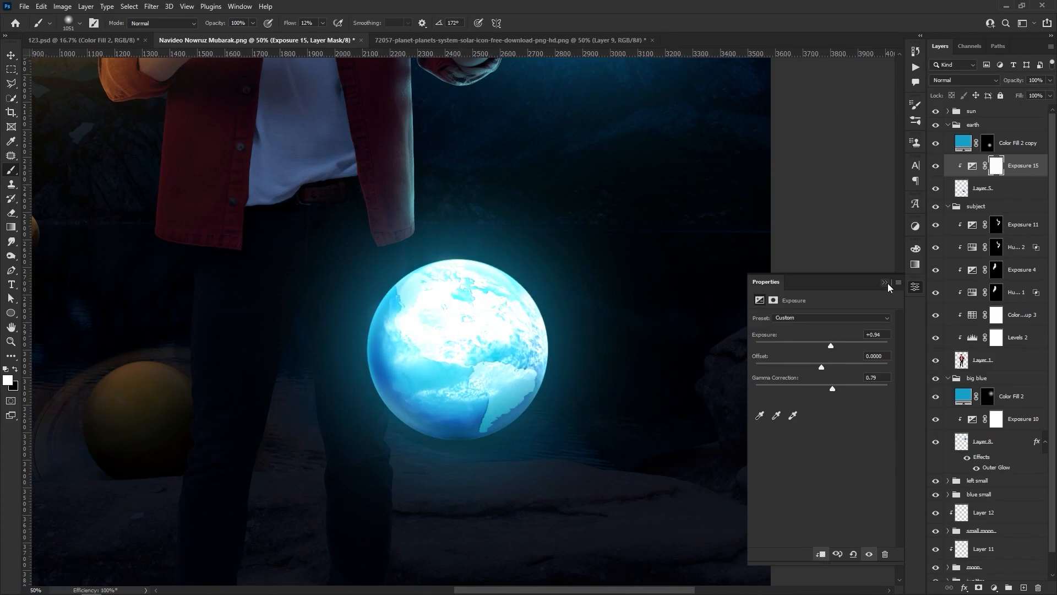
left_click(886, 282)
Give the Earth layer an Outer Glow layer style
double_click(1029, 188)
left_click(653, 295)
left_click(1009, 114)
key("ctrl+0")
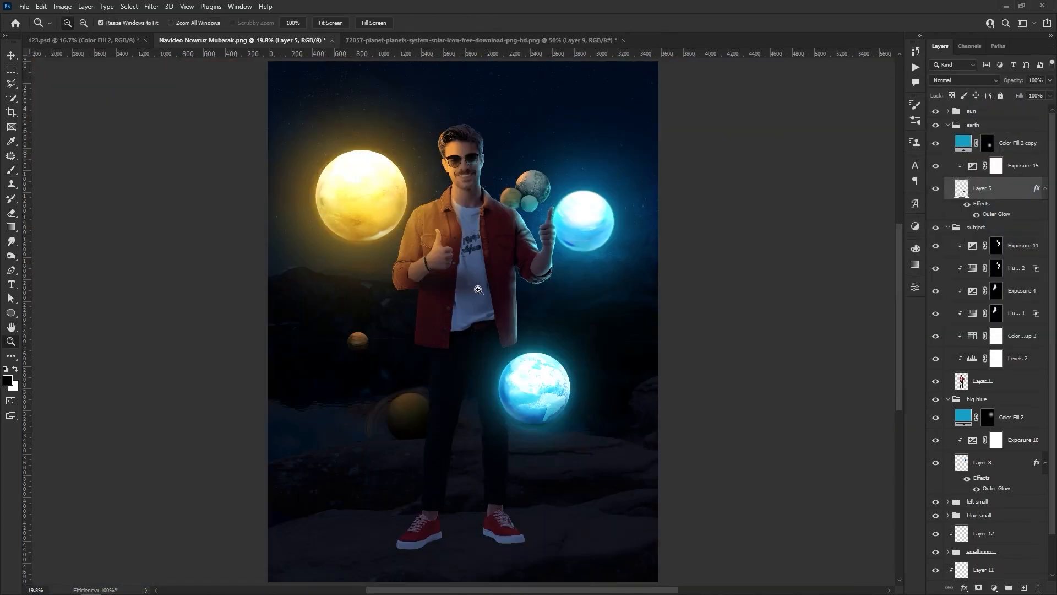
Paint cyan light onto the trouser leg and jacket hem nearest Earth in the mask of the subject's Hue/Saturation 2 adjustment
left_click(551, 308, "ctrl+alt")
left_click(532, 347, "ctrl")
left_click(532, 347, "ctrl")
left_click_drag(516, 412, 518, 360)
left_click(1022, 275)
left_click_drag(528, 411, 526, 385)
key("b")
mouse_move(401, 358)
left_mouse_down()
mouse_move(415, 360)
mouse_move(439, 203)
mouse_move(425, 187)
left_mouse_up()
left_click(402, 339, "ctrl")
left_click(402, 338, "ctrl")
left_click_drag(625, 265, 601, 264)
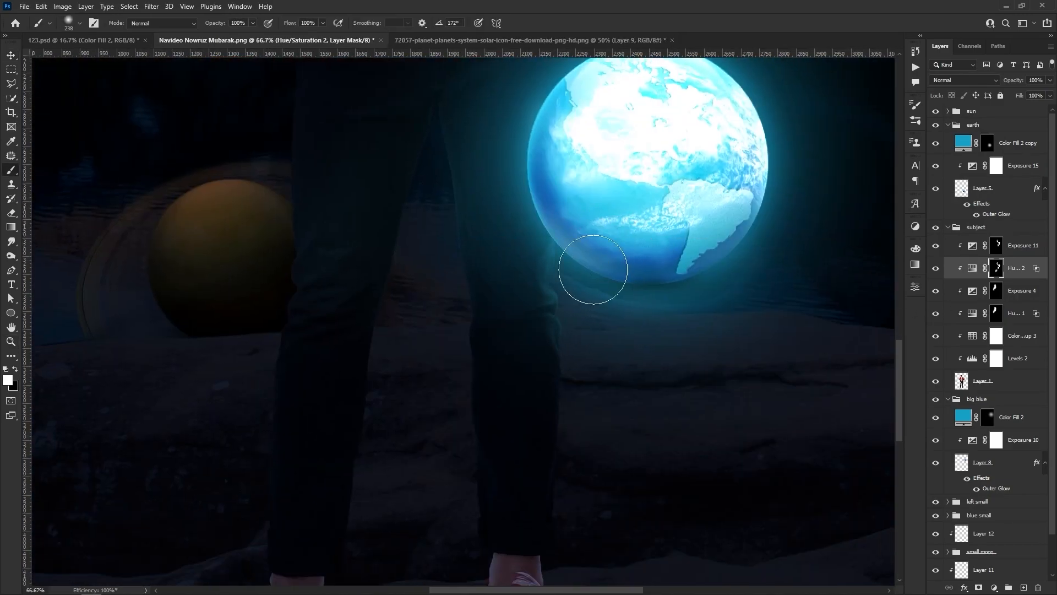
scroll(616, 316, "down", 3)
left_click_drag(596, 331, 589, 258)
left_click_drag(577, 279, 534, 284)
left_click_drag(500, 105, 493, 397)
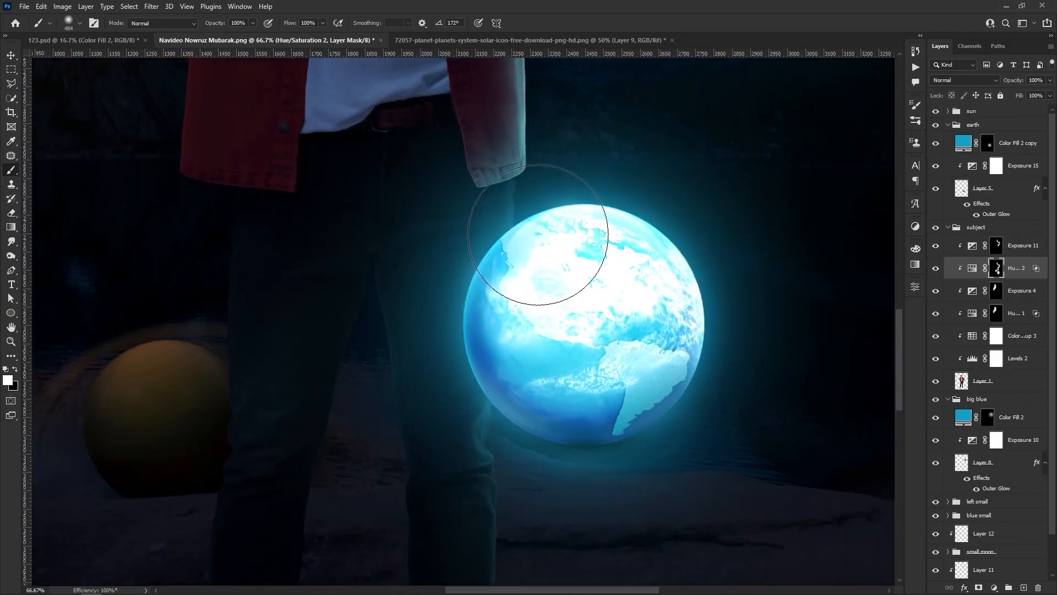
Extend the painted cyan light onto the inner side of the subject's other trouser leg with a smaller soft brush
left_click_drag(546, 246, 658, 147)
left_click_drag(480, 295, 430, 298)
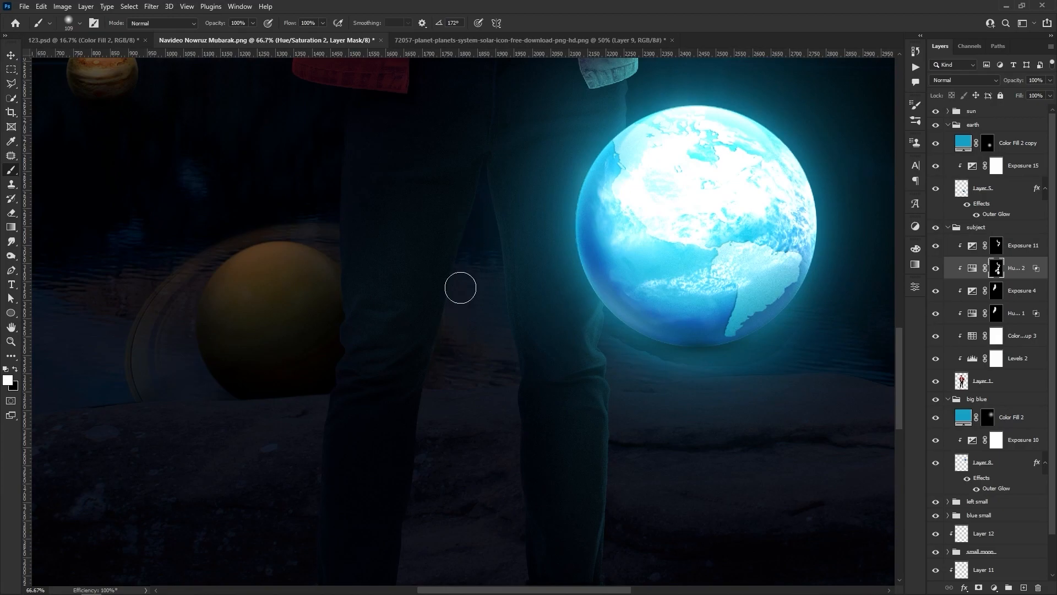
scroll(471, 249, "down", 3)
scroll(491, 323, "up", 1)
scroll(491, 323, "down", 4)
left_click_drag(491, 324, 436, 374)
scroll(446, 378, "up", 1)
Adjust the underlying-layer shadow range in the Blend If options of the subject's Hue/Saturation 2 adjustment
left_click(988, 146)
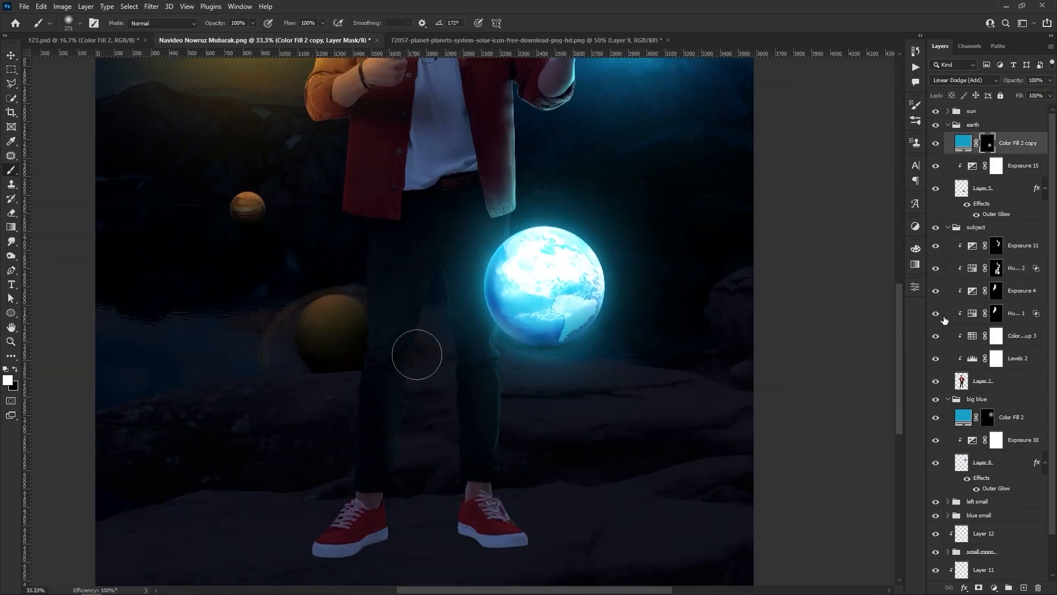
double_click(973, 269)
double_click(1007, 276)
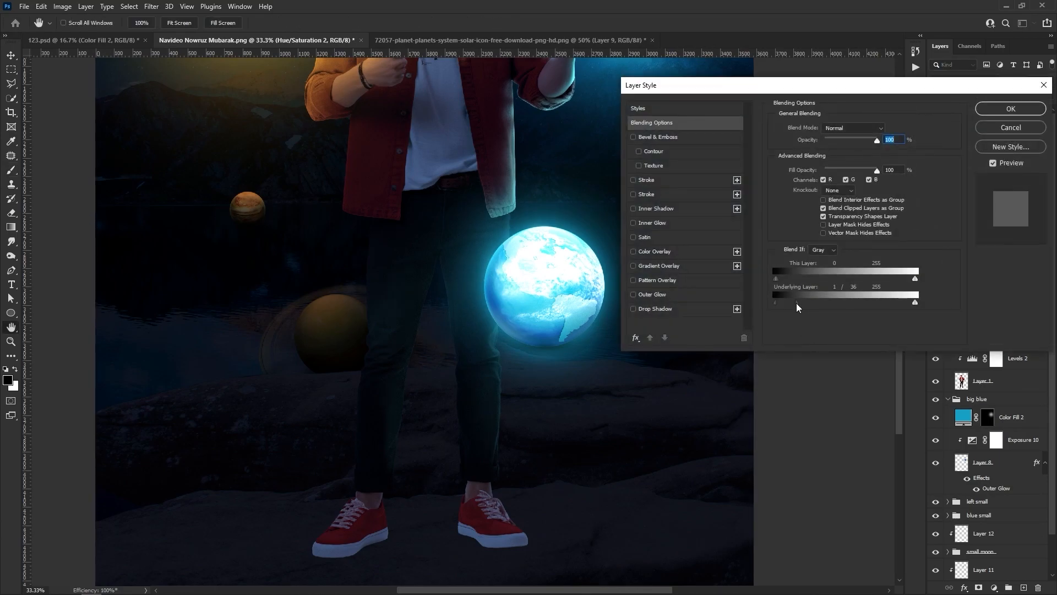
left_click(996, 112)
Paint more cyan light onto the lower trouser legs above the shoes in the Hue/Saturation 2 mask
key("z")
right_click(480, 274)
left_click(489, 278)
scroll(475, 433, "up", 1)
left_click_drag(475, 420, 491, 337)
scroll(491, 337, "up", 1)
key("b")
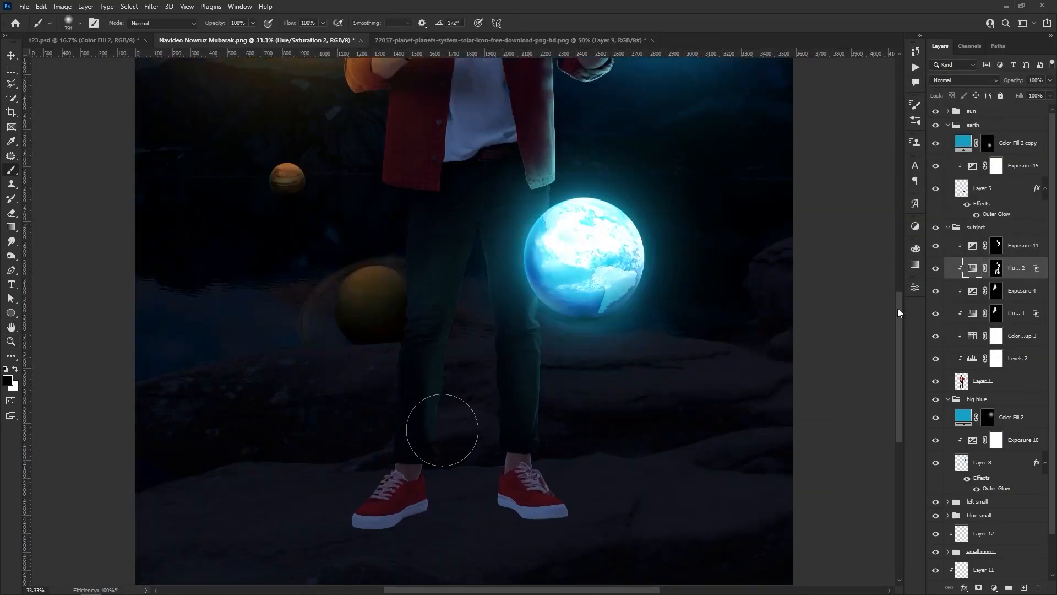
left_click_drag(395, 413, 364, 342)
scroll(451, 453, "up", 1)
Add a clipped Levels adjustment directly above the subject's layer, lower its white output to about 89 and invert its mask
key("v")
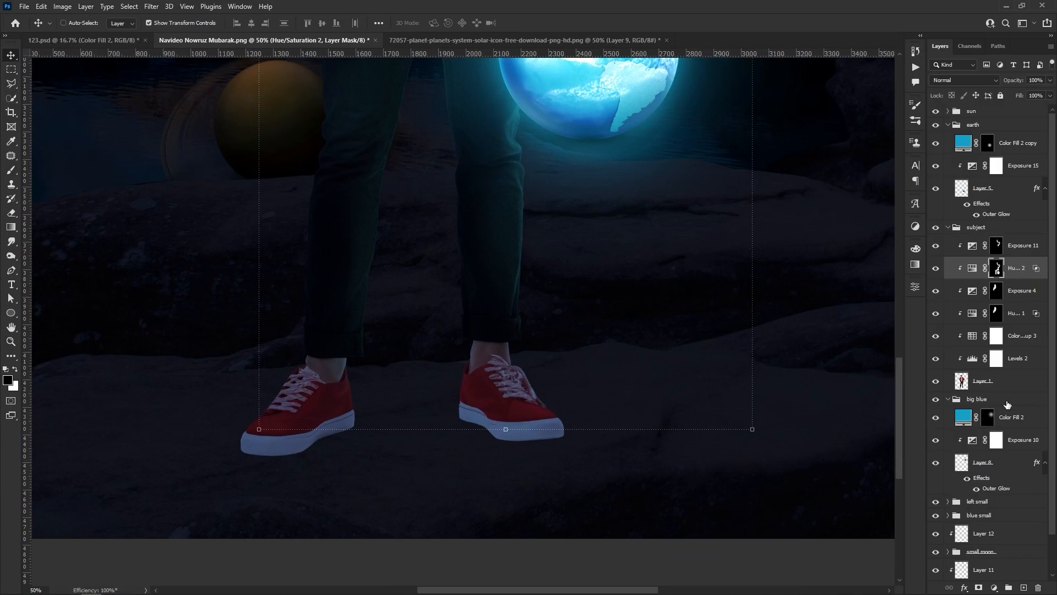
left_click(983, 382)
left_click(994, 588)
left_click(983, 405)
left_click_drag(890, 430, 814, 429)
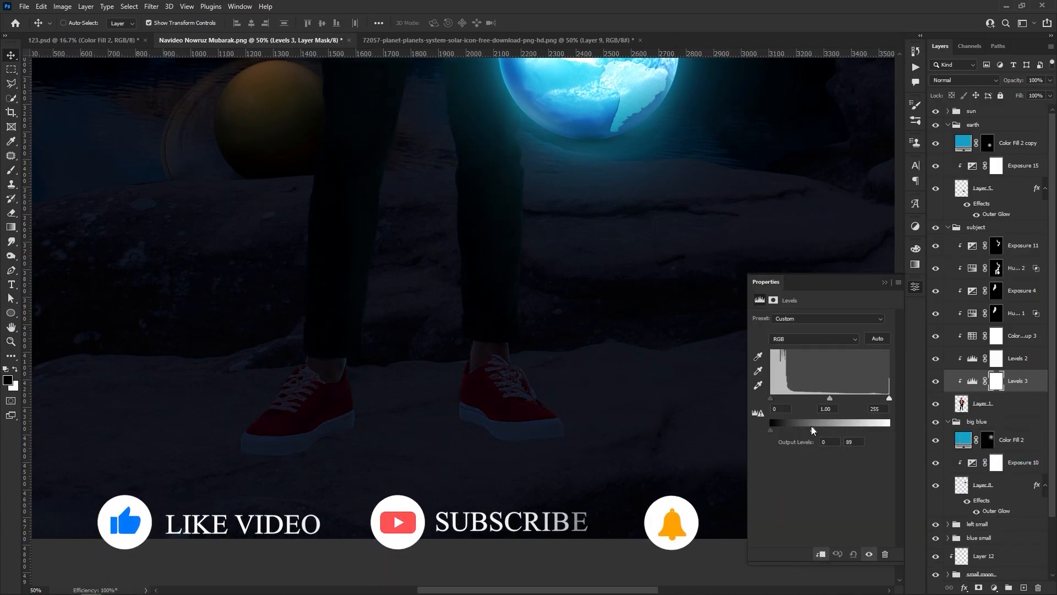
left_click(885, 282)
key("ctrl+i")
Paint the Levels darkening over the subject's shoes with a large soft white brush
key("b")
left_click_drag(440, 485, 467, 382)
left_click_drag(464, 384, 493, 390)
key("x")
left_click_drag(524, 466, 342, 463)
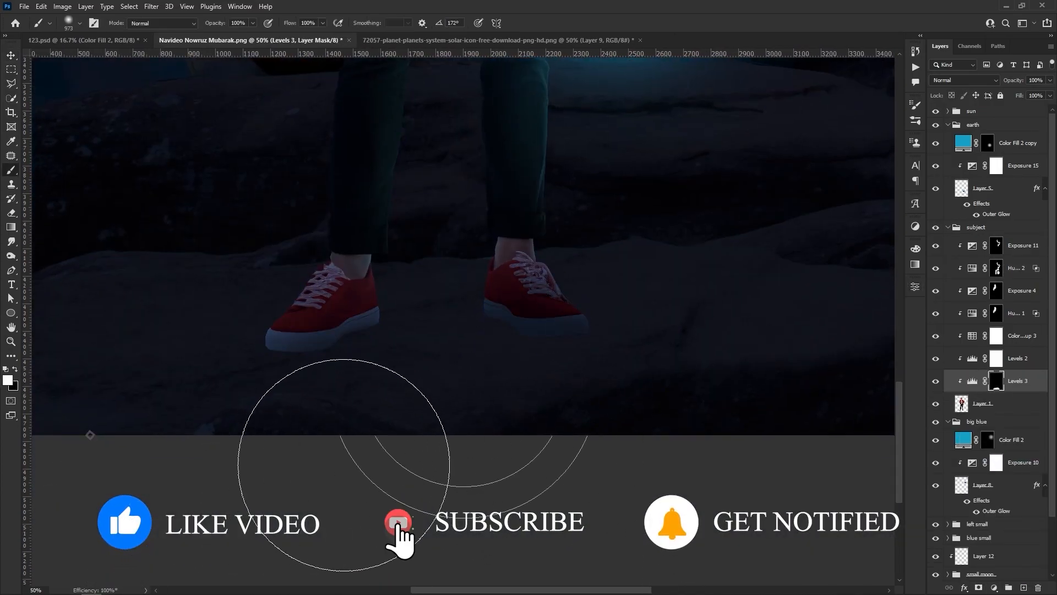
left_click_drag(467, 408, 325, 428)
key("z")
key("ctrl+0")
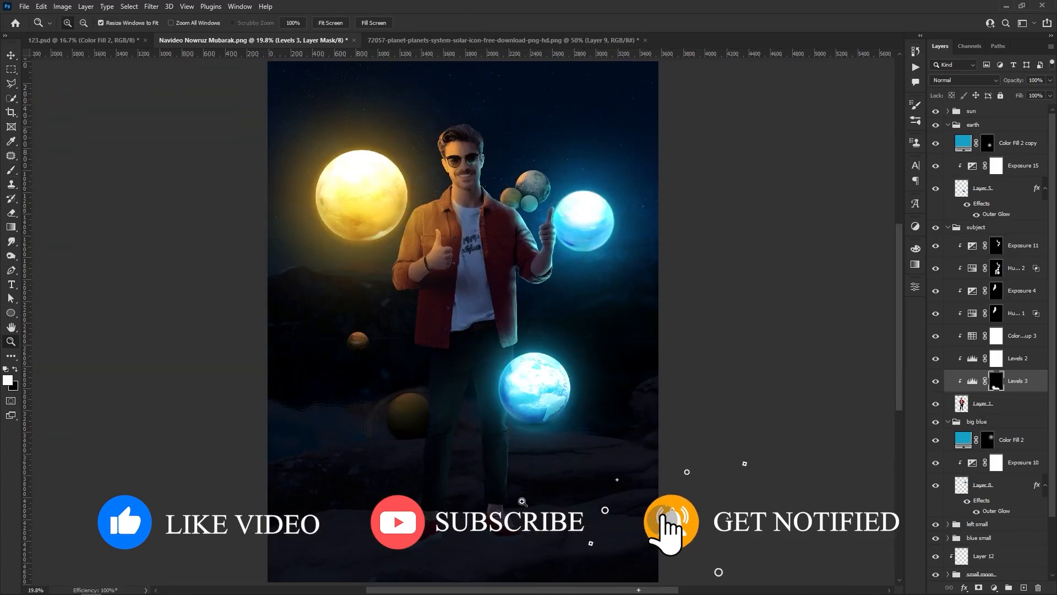
Add a new empty layer directly beneath the subject's layer
left_click(477, 403)
left_click_drag(564, 455, 577, 418)
key("v")
left_click(1016, 419)
left_click(1024, 588)
left_click_drag(1000, 440, 996, 426)
Add an Exposure adjustment beneath the subject's layer at about -2.89 and invert its mask
key("z")
left_click(511, 496)
left_click(994, 588)
left_click(992, 461)
left_click_drag(822, 345, 795, 347)
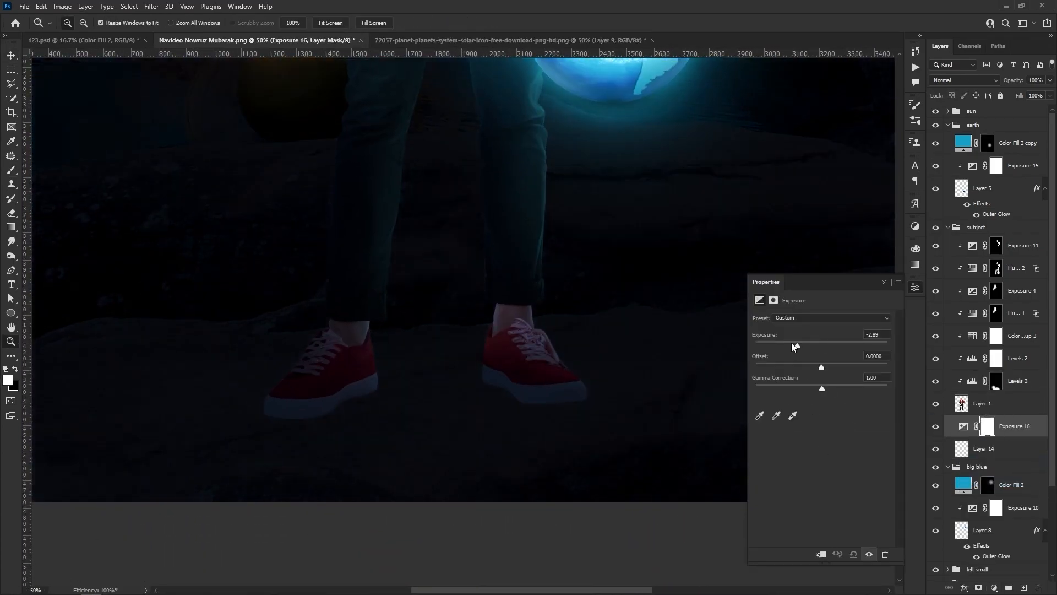
key("ctrl+i")
Paint dark contact shadows on the rock beneath both shoes in the new Exposure mask
key("b")
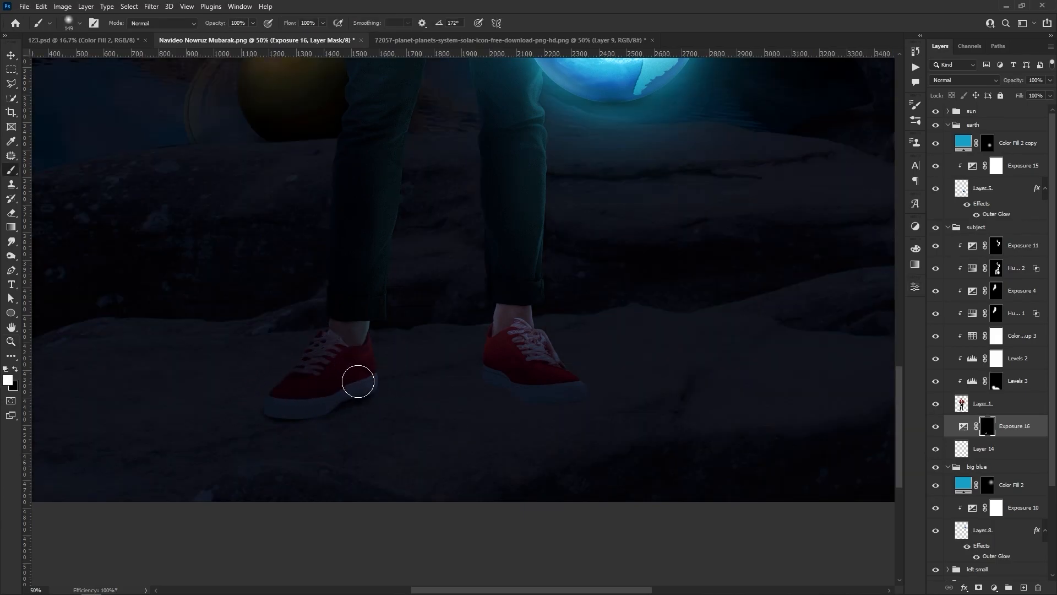
scroll(426, 366, "right", 3)
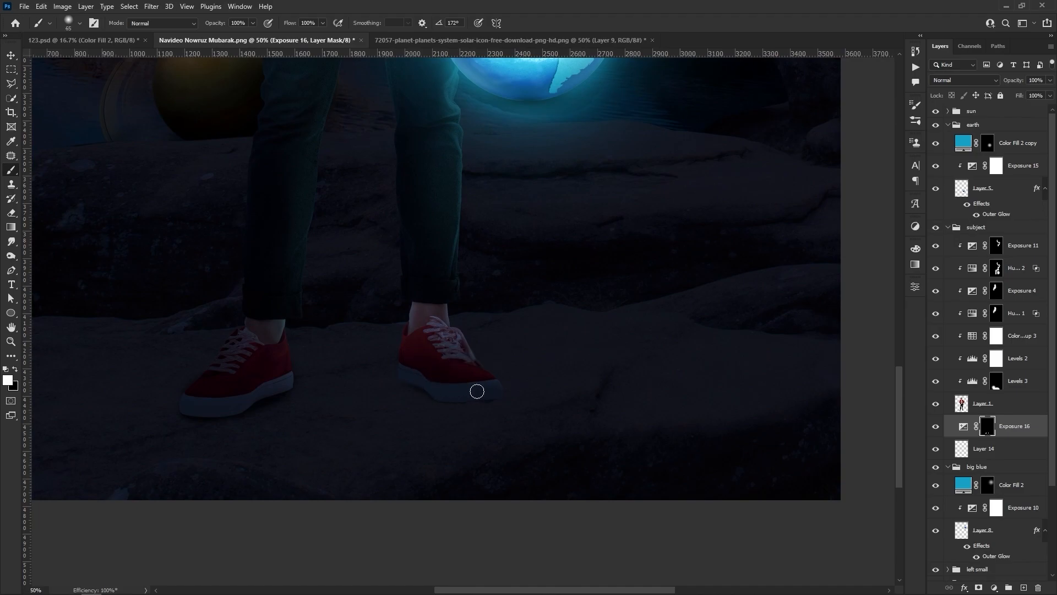
left_click(453, 373, "alt")
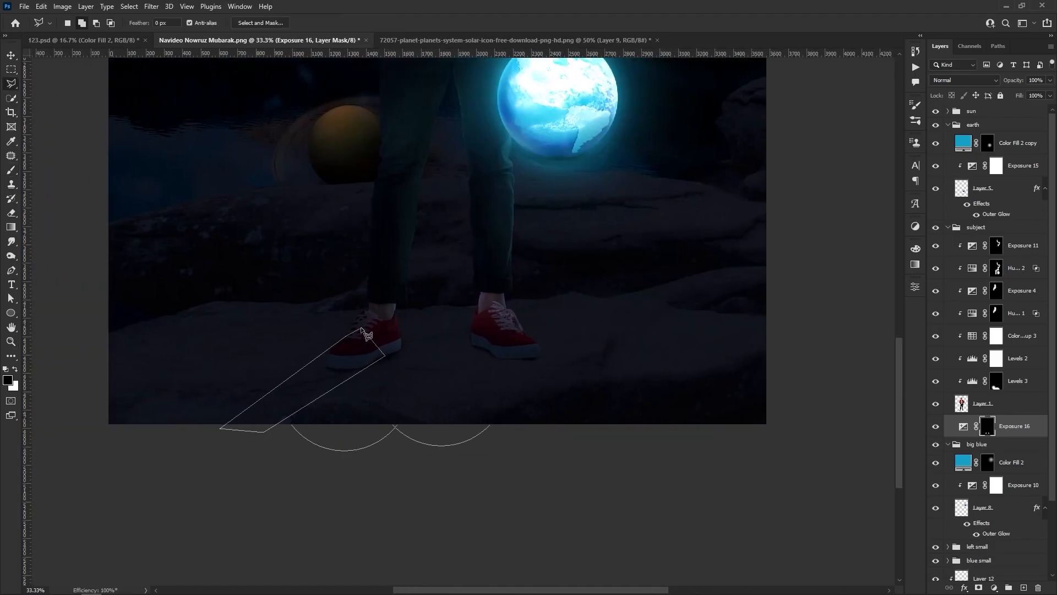
Outline cast-shadow shapes on the ground extending from both shoes with the Polygonal Lasso
left_click(362, 329)
left_click(472, 344)
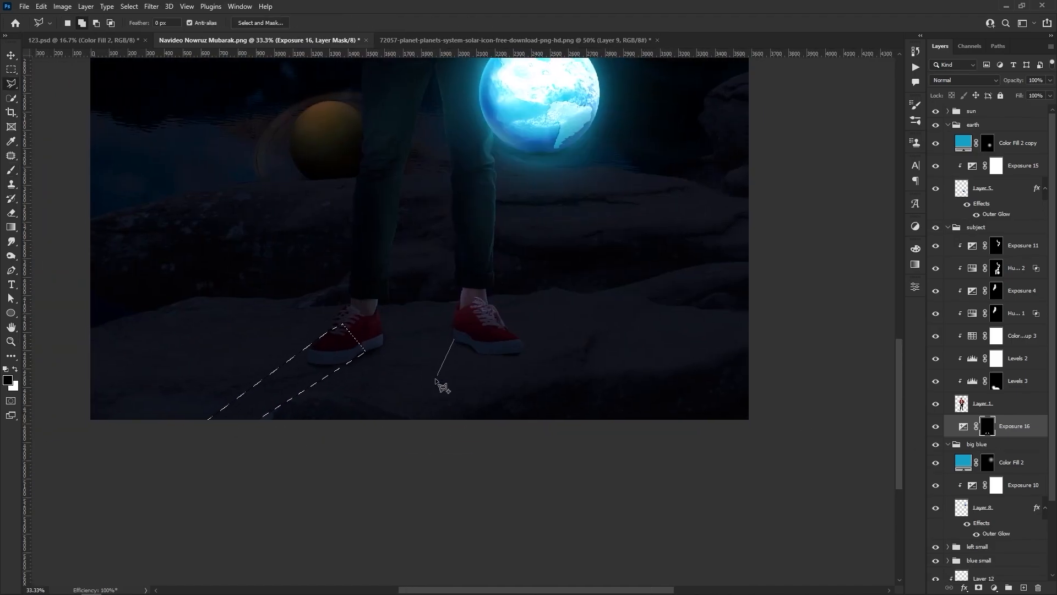
left_click(522, 349)
double_click(481, 318)
Add a Levels adjustment to the shoe-shadow selection, lower its white output to darken it and feather its mask
left_click(994, 588)
left_click(987, 442)
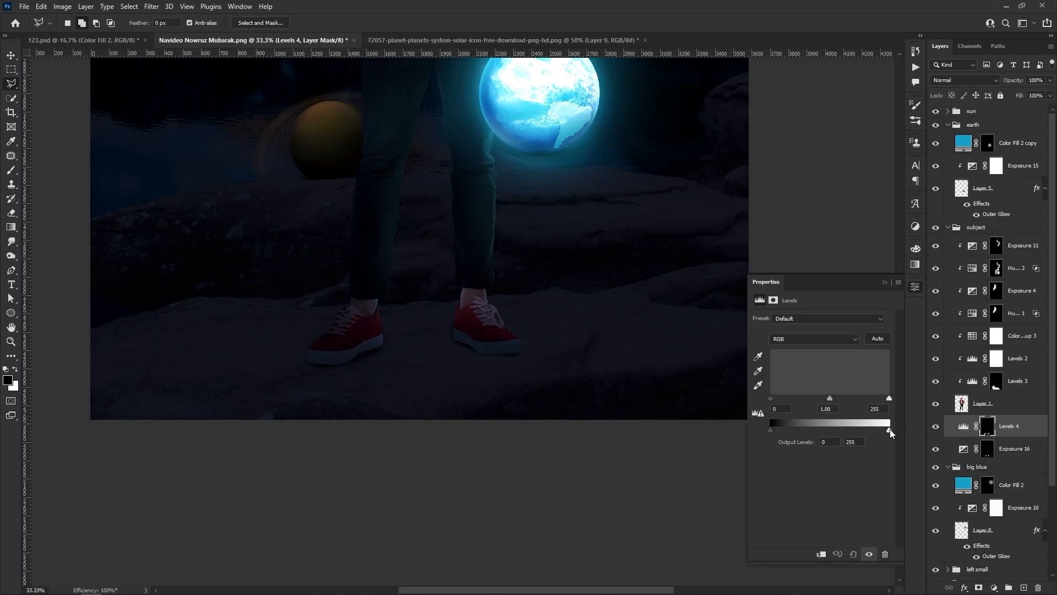
left_click(773, 300)
left_click_drag(787, 392, 824, 391)
left_click(885, 283)
mouse_move(468, 321)
left_mouse_down()
mouse_move(524, 281)
mouse_move(550, 276)
left_mouse_up()
key("b")
Collapse the subject, earth and big blue layer groups
key("z")
key("ctrl+0")
key("ctrl+minus")
left_click_drag(476, 357, 514, 360)
key("v")
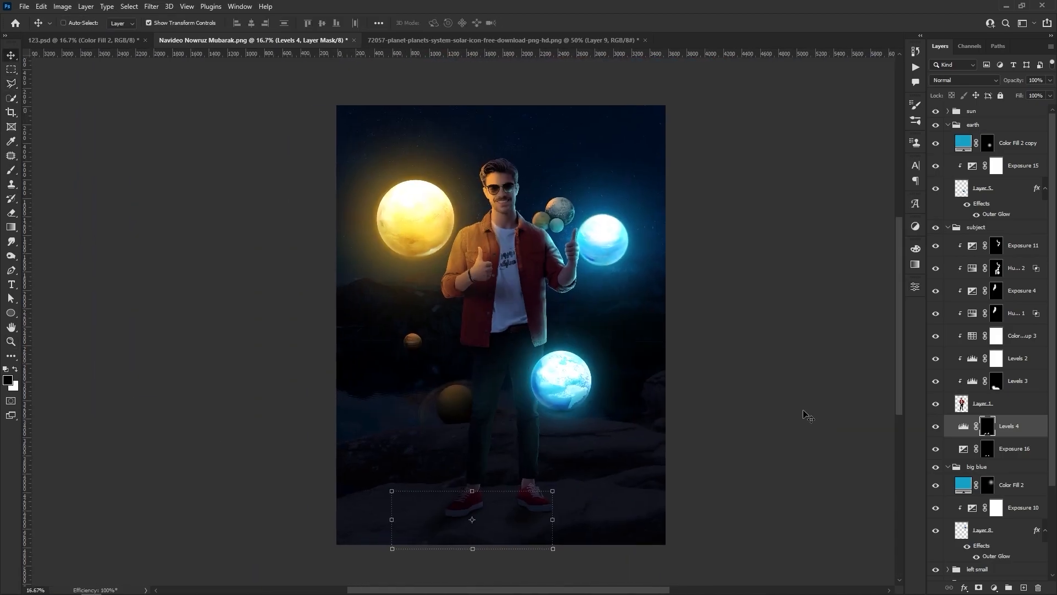
left_click(948, 227)
left_click(947, 125)
left_click(948, 153)
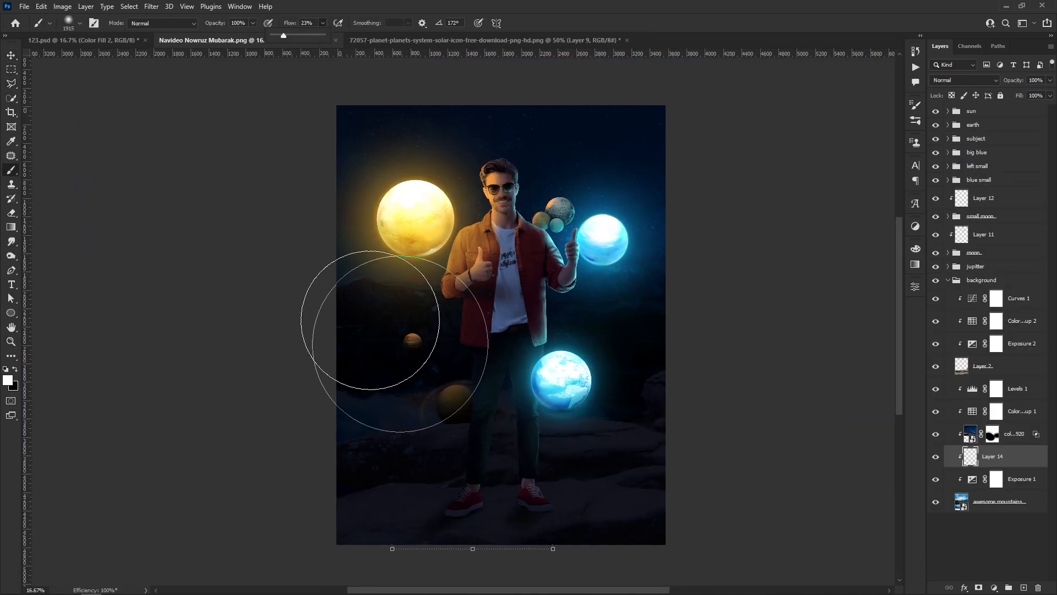
Paint soft white haze behind the subject at 23% flow on a new clipped layer above the background's Exposure 1
left_click_drag(380, 331, 498, 374)
key("bracketleft")
key("bracketleft")
key("bracketleft")
key("bracketleft")
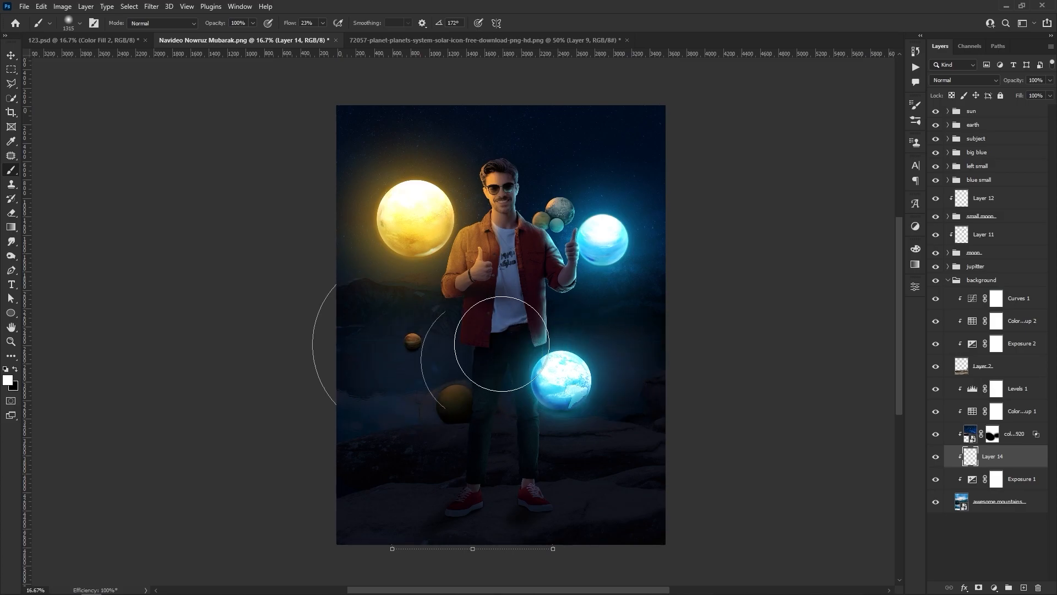
Add a new layer above the background's Curves 1 and paint faint haze across the lake and rocks at 5% flow
left_click(1019, 300)
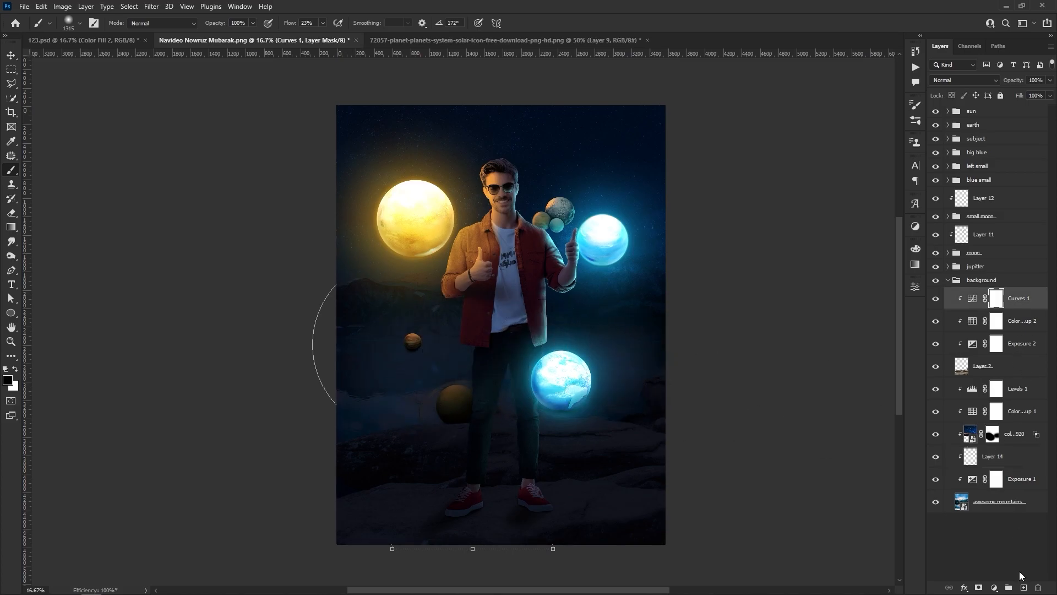
left_click(1023, 587)
right_click(533, 347)
left_click_drag(436, 342, 434, 343)
left_click_drag(434, 343, 452, 352)
left_click_drag(375, 406, 461, 399)
mouse_move(461, 399)
left_mouse_down()
mouse_move(507, 404)
mouse_move(455, 376)
left_mouse_up()
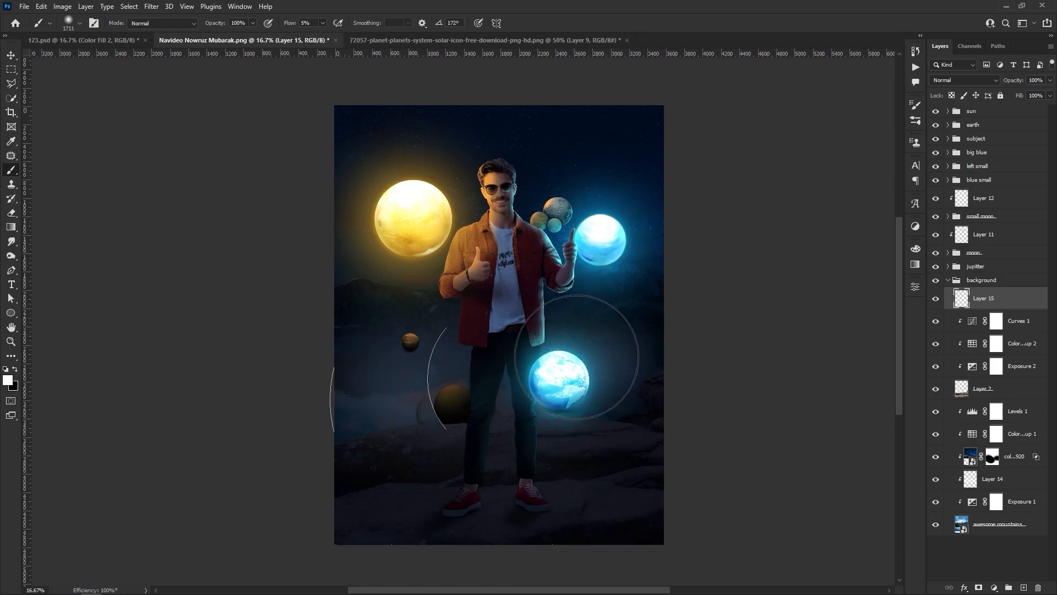
Set the highlight end of the background's Curves 1 adjustment to an output of about 214
key("z")
left_click(536, 391, "alt")
left_click(536, 392)
key("v")
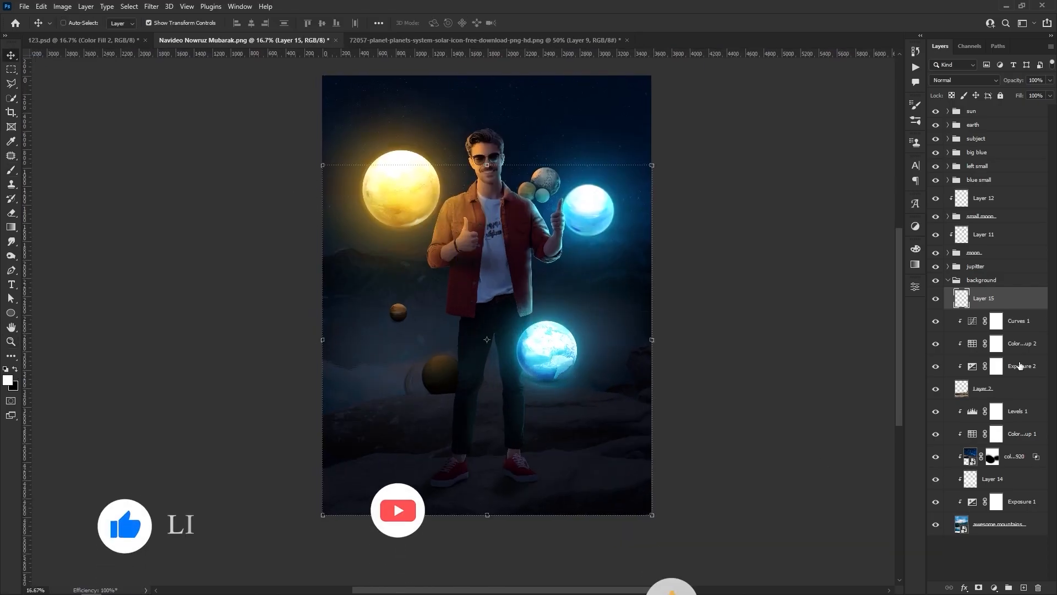
double_click(973, 325)
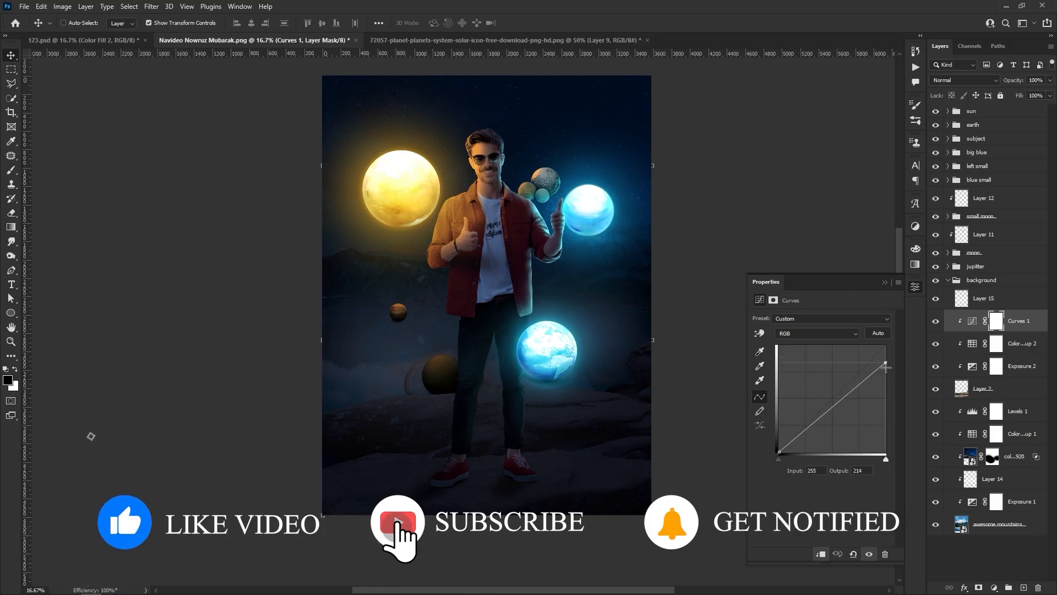
left_click(885, 282)
Erase the dark fringe below Earth's lower edge on its own layer with a soft eraser
key("z")
left_click(563, 387)
left_click(567, 389)
left_click(566, 391)
left_click(564, 395)
key("v")
left_click(948, 125)
left_click(997, 190)
key("e")
key("x")
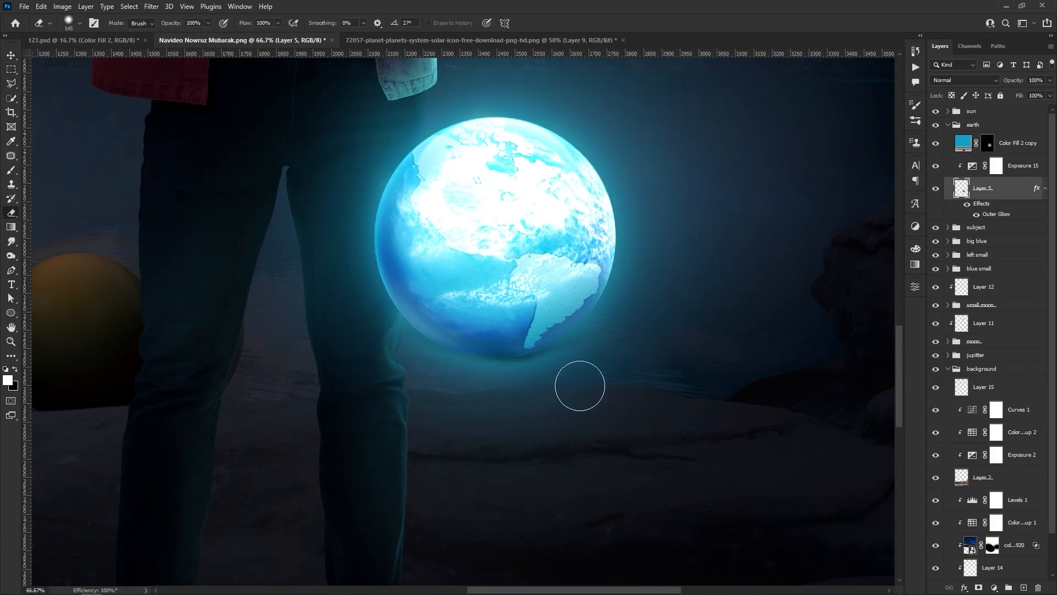
key("ctrl+minus")
key("ctrl+minus")
key("ctrl+minus")
key("ctrl+minus")
Add a clipped Hue/Saturation adjustment above the ringed planet's Exposure 14, adjust its colour and invert its mask
key("z")
left_click(432, 387)
left_click(454, 389)
left_click(478, 385)
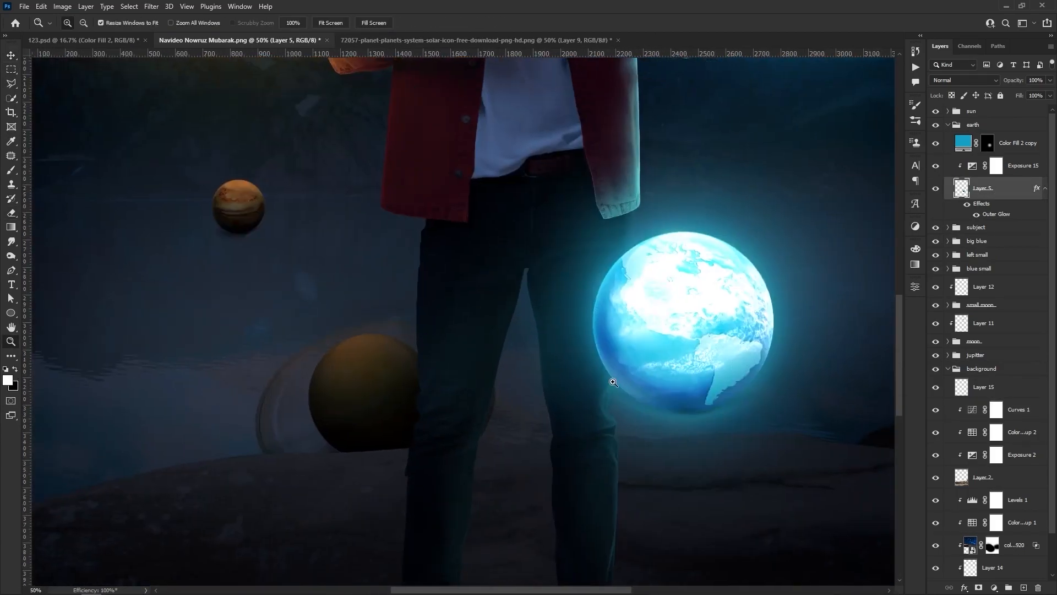
left_click_drag(1052, 210, 1052, 275)
left_click(948, 325)
left_click(948, 355)
left_click(1022, 374)
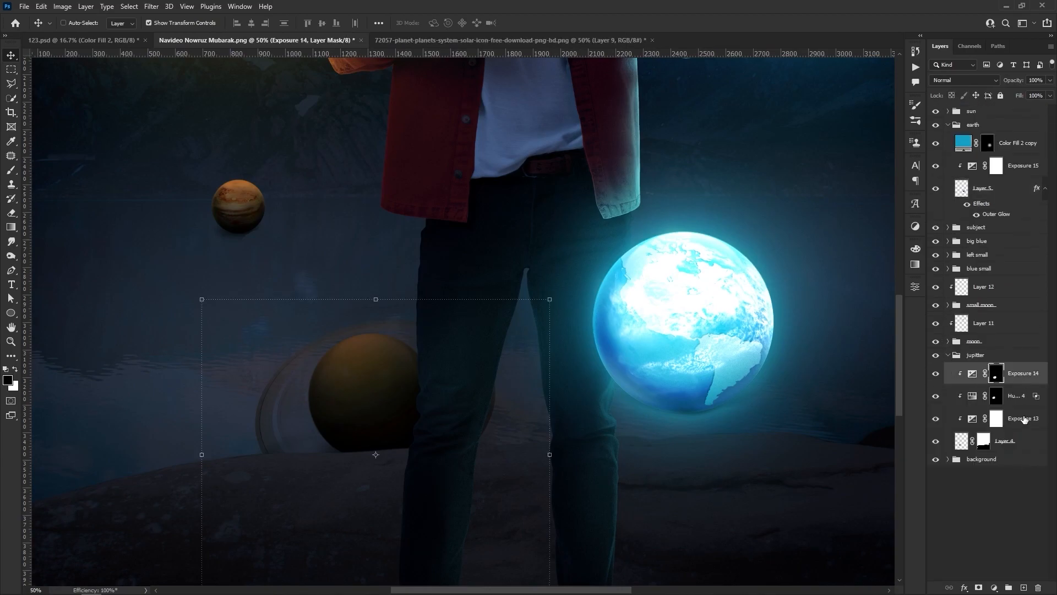
left_click(994, 587)
left_click(996, 480)
left_click_drag(839, 399, 830, 402)
left_click(884, 283)
key("ctrl+i")
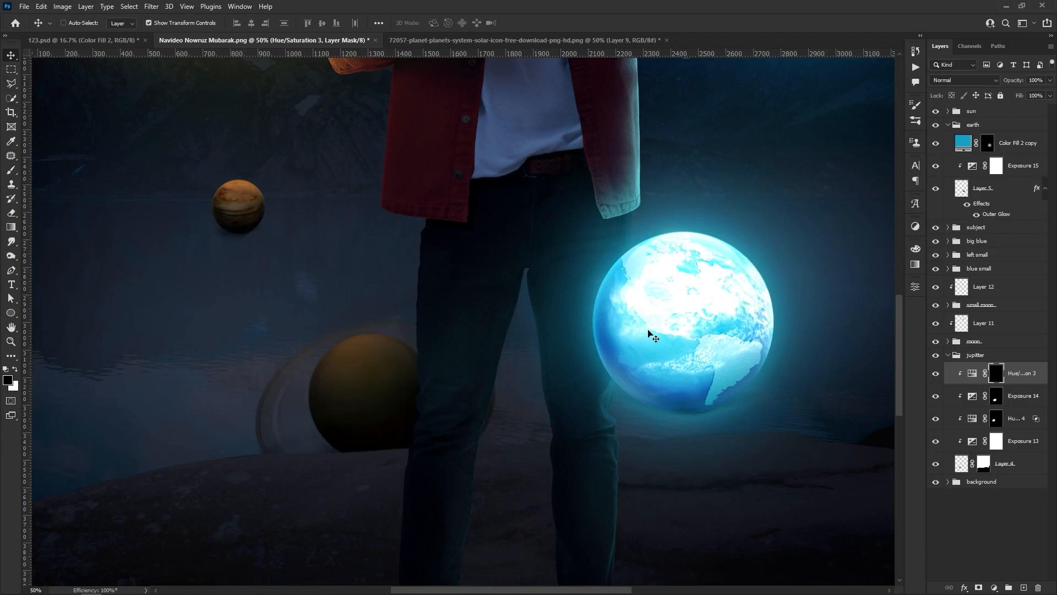
Paint cyan light onto the side of the ringed planet facing Earth with a soft white brush
key("b")
key("x")
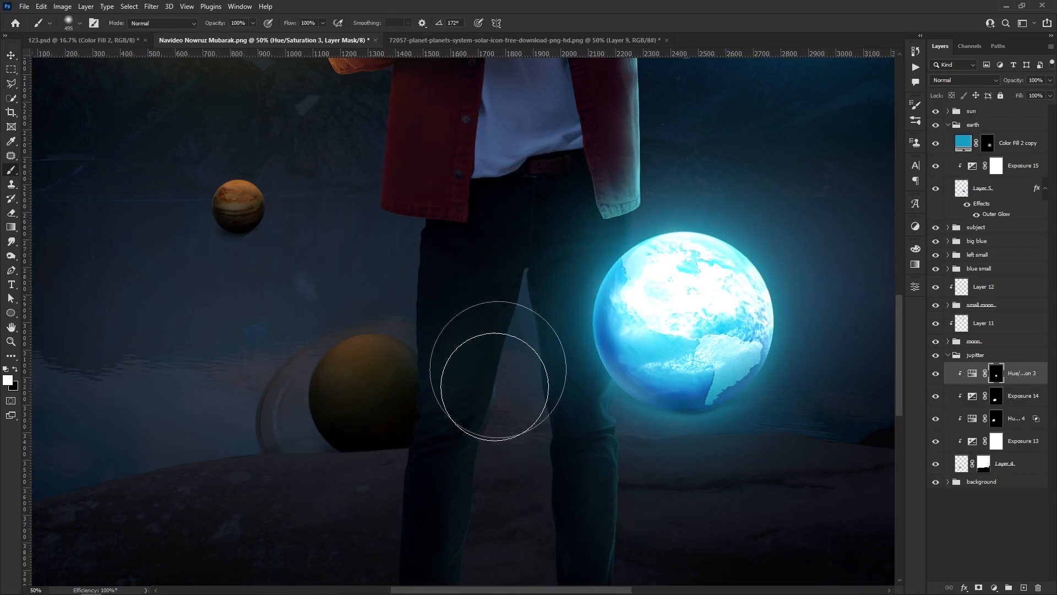
key("z")
left_click(483, 430, "alt")
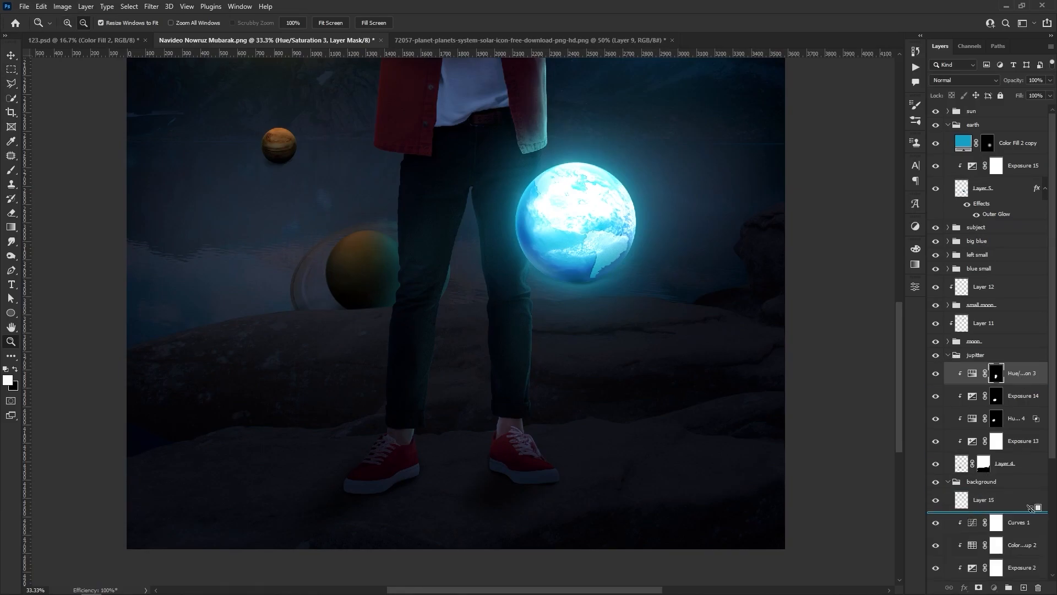
Duplicate the ringed planet's cyan Hue/Saturation adjustment above the background's Curves 1 and replace its mask with a fresh inverted one
left_click_drag(1032, 512, 1031, 514)
key("Delete")
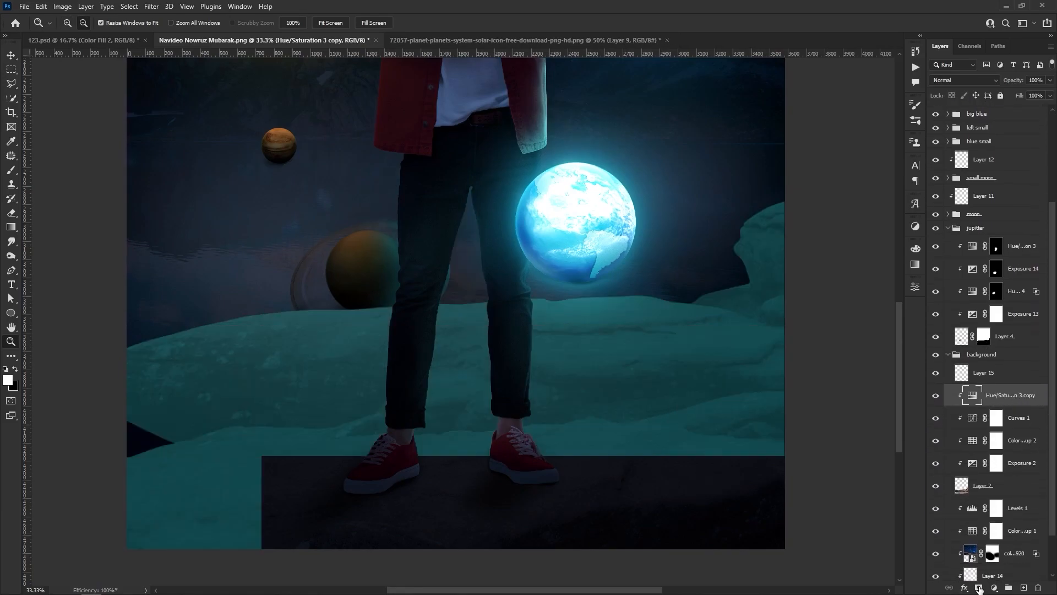
left_click(979, 588)
key("ctrl+i")
Paint cyan light onto the rocks around Earth through the copied adjustment's mask with a large soft white brush
left_click_drag(658, 369, 573, 445)
key("b")
key("bracketright")
key("bracketright")
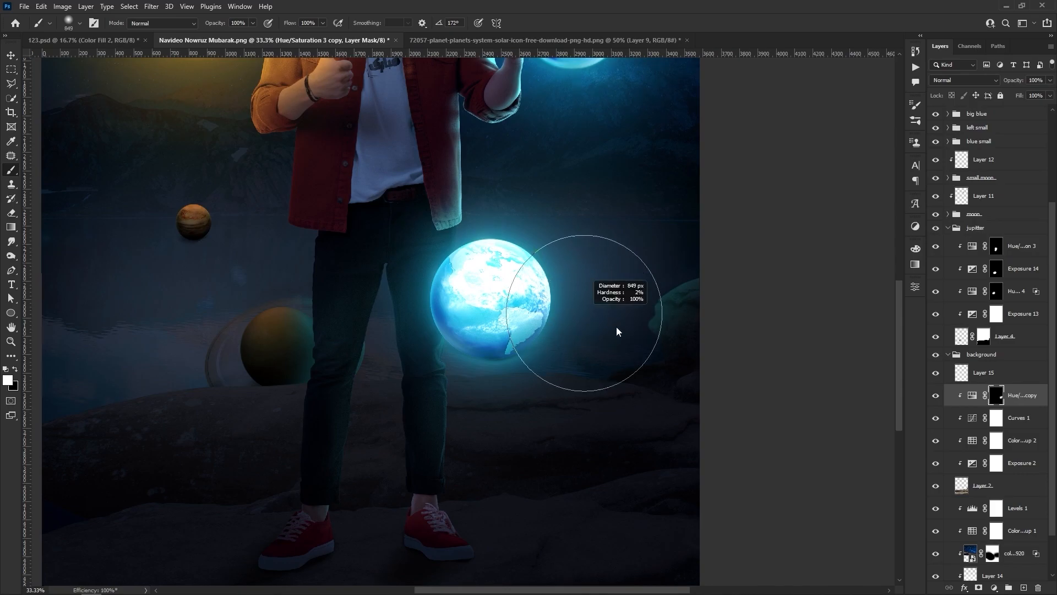
left_click_drag(494, 186, 408, 136)
mouse_move(441, 407)
left_mouse_down()
mouse_move(503, 407)
mouse_move(529, 352)
left_mouse_up()
left_click_drag(497, 382, 431, 385)
left_click_drag(364, 381, 434, 405)
key("z")
right_click(516, 413)
left_click(543, 420)
right_click(488, 354)
left_click(519, 413)
key("v")
left_click_drag(526, 397, 531, 396)
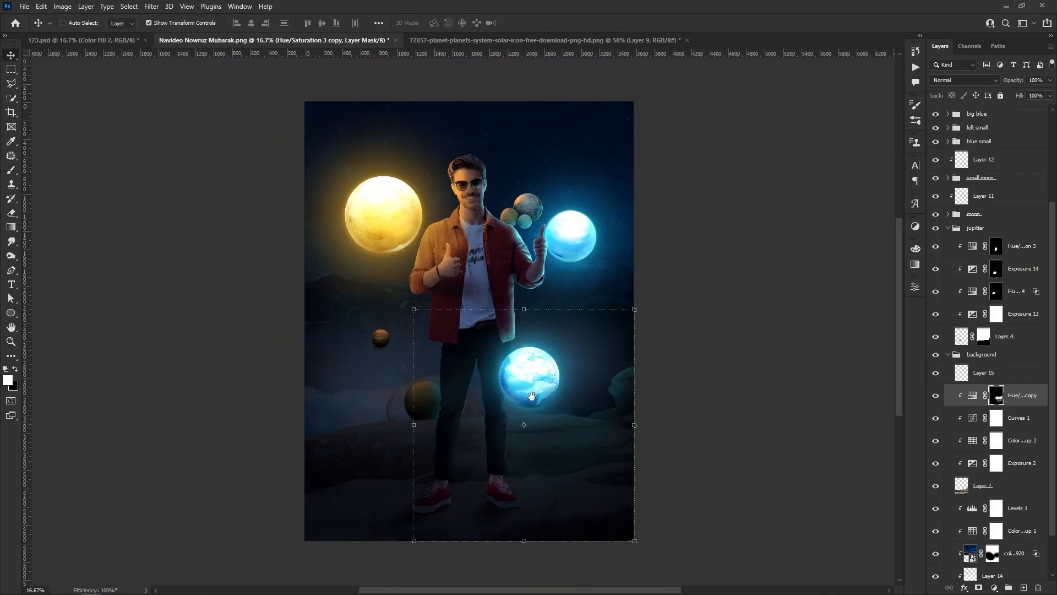
Duplicate the ringed planet's warm Hue/Saturation adjustment above the background's cyan one, black out its mask and paint warm light onto the rocks left of the man
left_click_drag(1052, 489, 1047, 490)
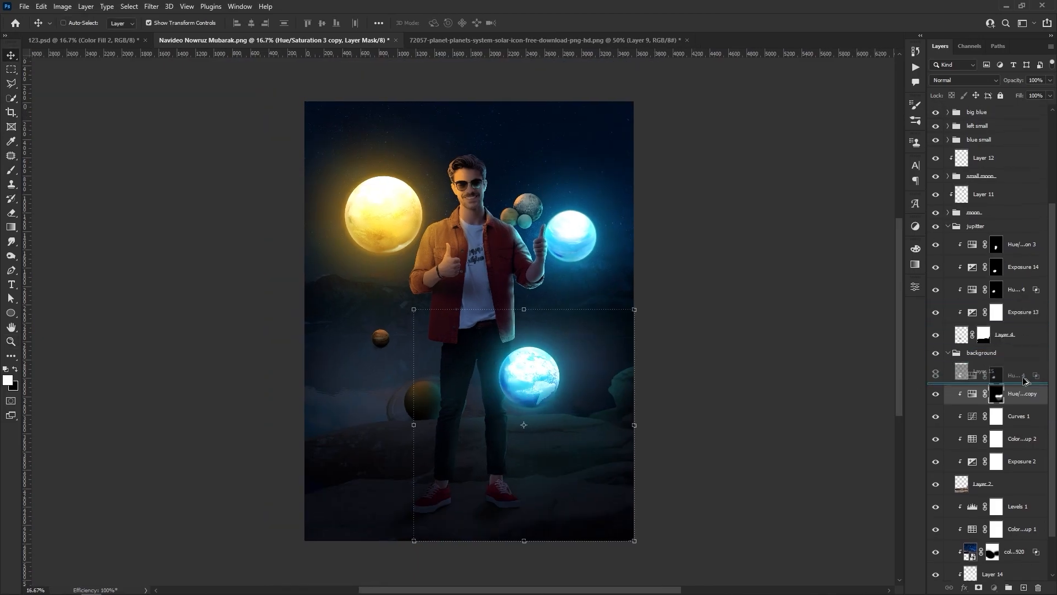
left_click_drag(1025, 380, 1026, 383)
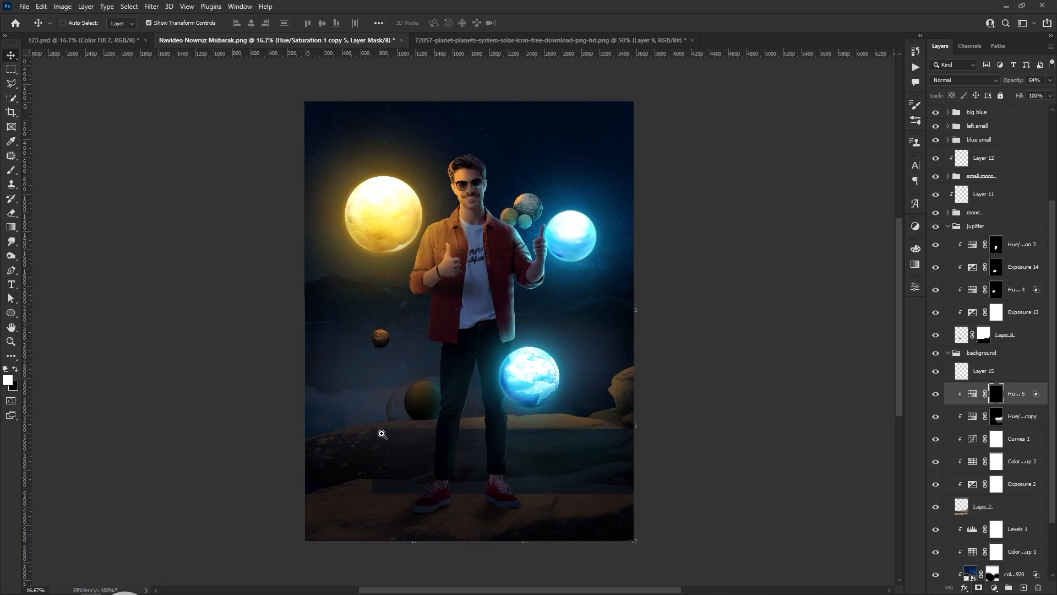
key("z")
left_click(383, 440)
key("b")
left_click_drag(396, 385, 398, 340)
left_click(323, 23)
mouse_move(317, 330)
left_mouse_down()
mouse_move(402, 312)
mouse_move(307, 340)
left_mouse_up()
left_click_drag(392, 428, 402, 372)
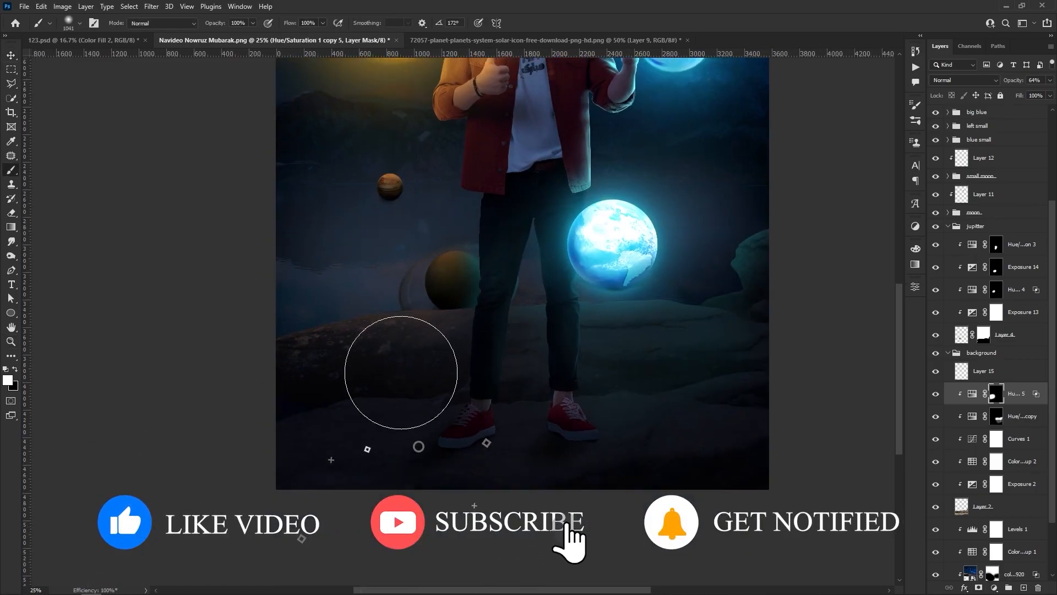
Select the mask of the subject's warm Hue/Saturation 1 adjustment and reduce the soft brush to about 285 px
key("z")
key("ctrl+0")
double_click(427, 323)
key("v")
left_click_drag(512, 323, 513, 353)
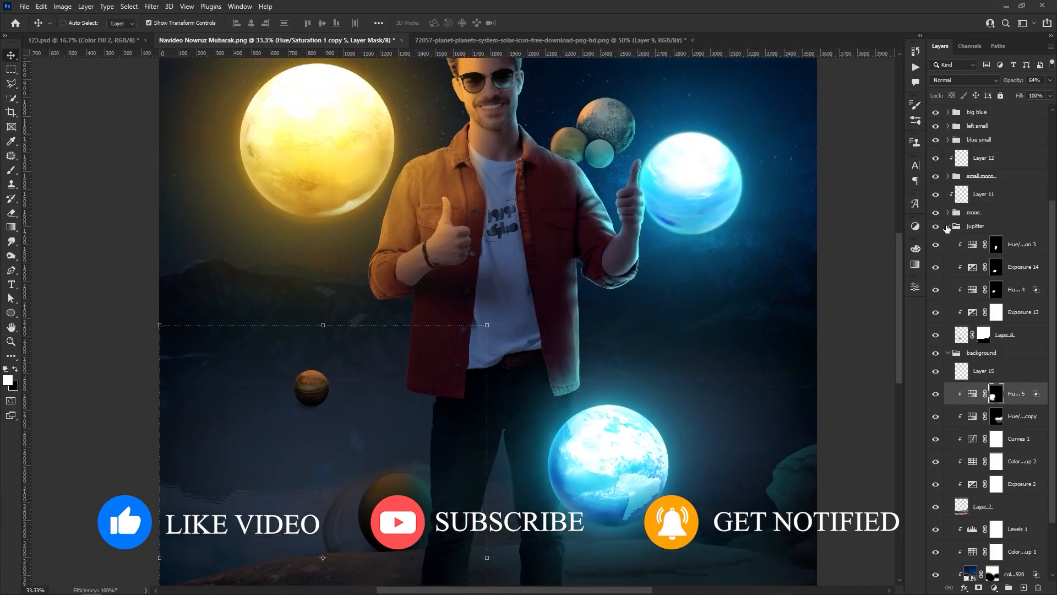
left_click(948, 227)
left_click(948, 139)
left_click(996, 224)
key("b")
left_click_drag(354, 326, 285, 327)
left_click_drag(396, 327, 383, 329)
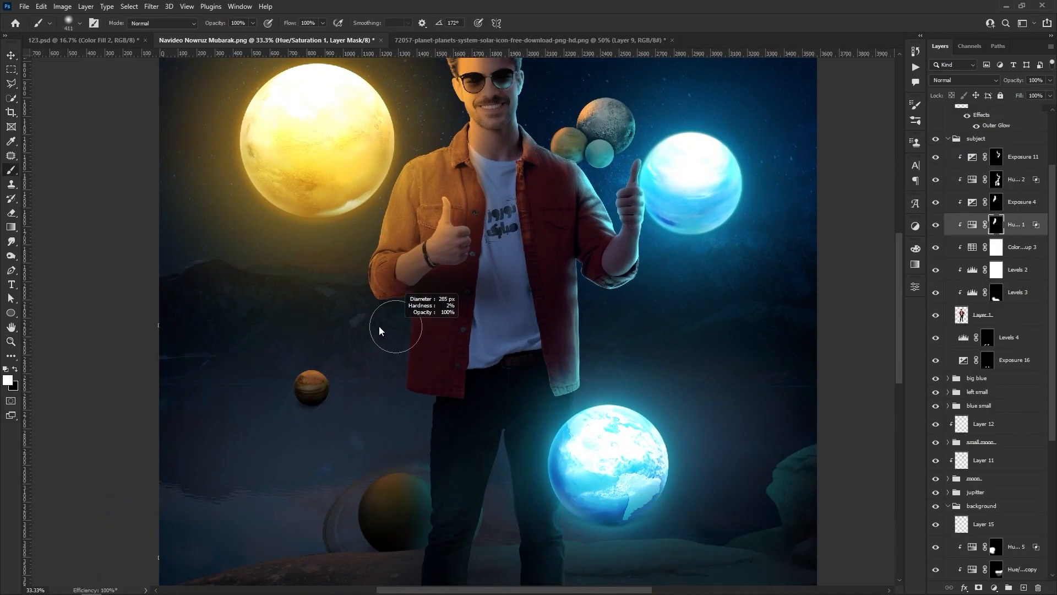
key("z")
right_click(355, 315)
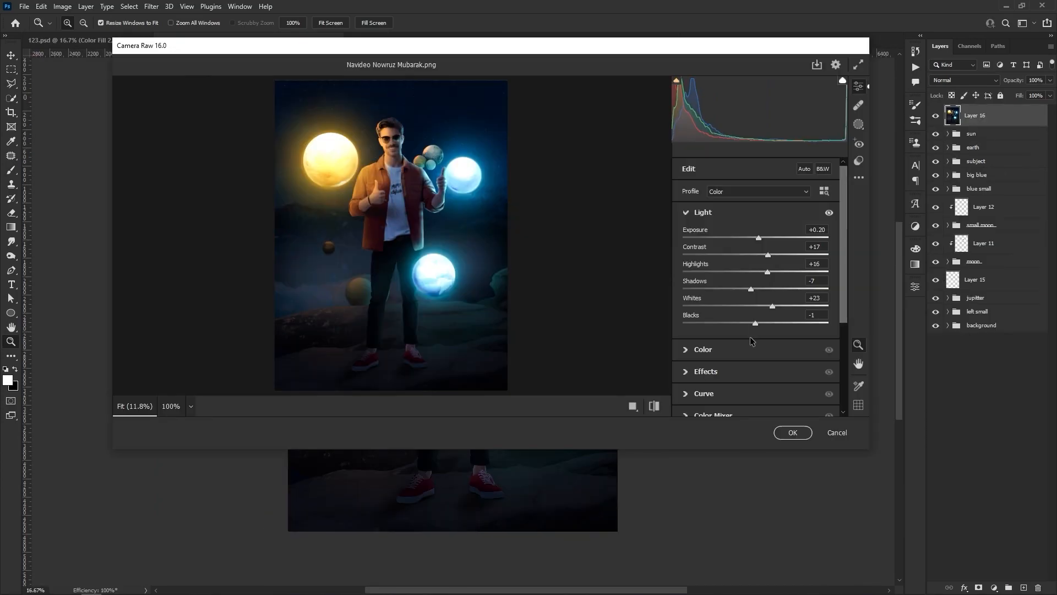
Calibrate the merged image's primaries in Camera Raw: Red Hue +2, Saturation +2; Green Hue +18, Saturation +11; Blue Hue -5, Saturation -2; apply the filter
left_click_drag(755, 278, 758, 280)
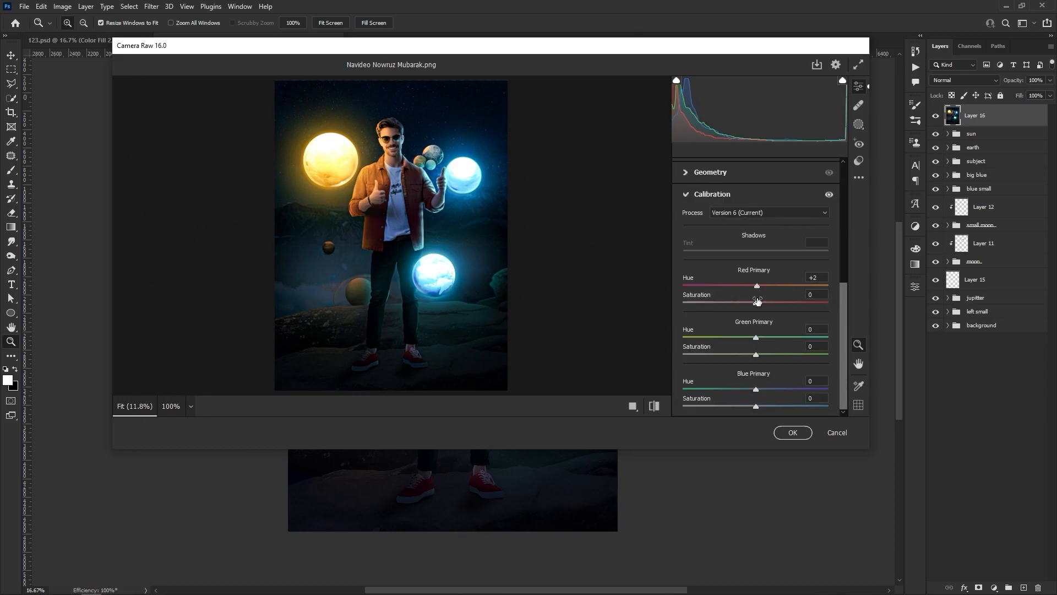
left_click_drag(757, 302, 764, 354)
left_click_drag(756, 389, 753, 389)
left_click_drag(756, 407, 755, 406)
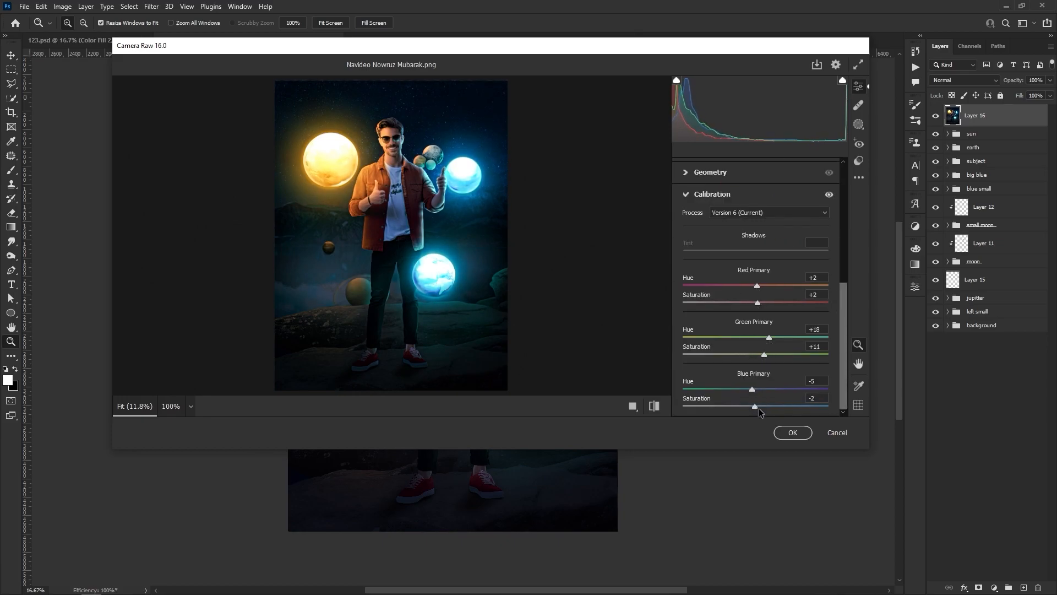
key("Return")
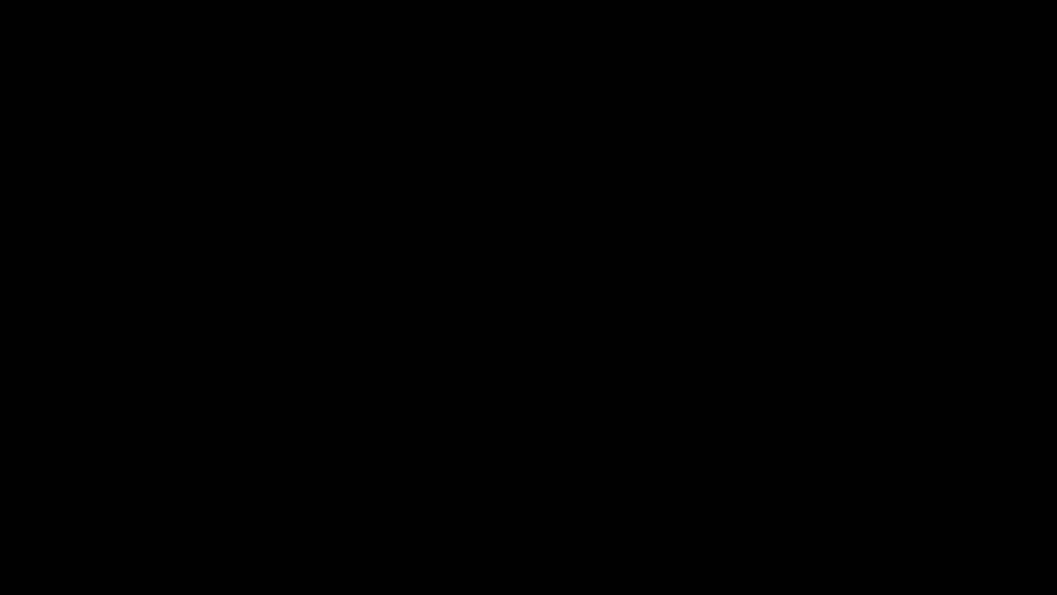